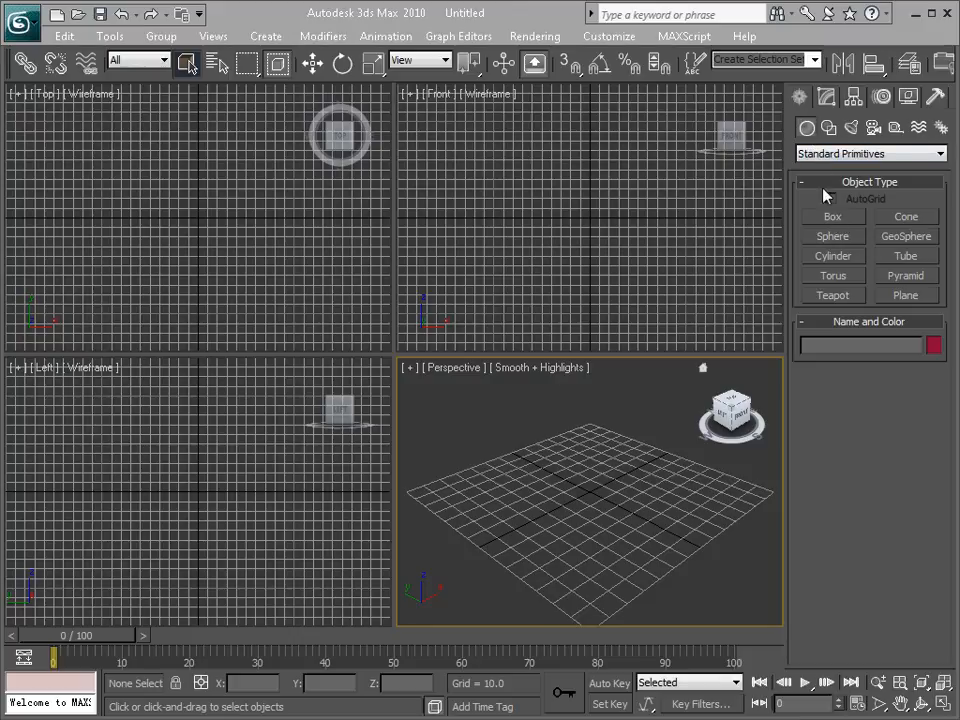
Step: Create a flat box about 66 long, 98 wide and 4 high in the Perspective viewport
left_click(833, 217)
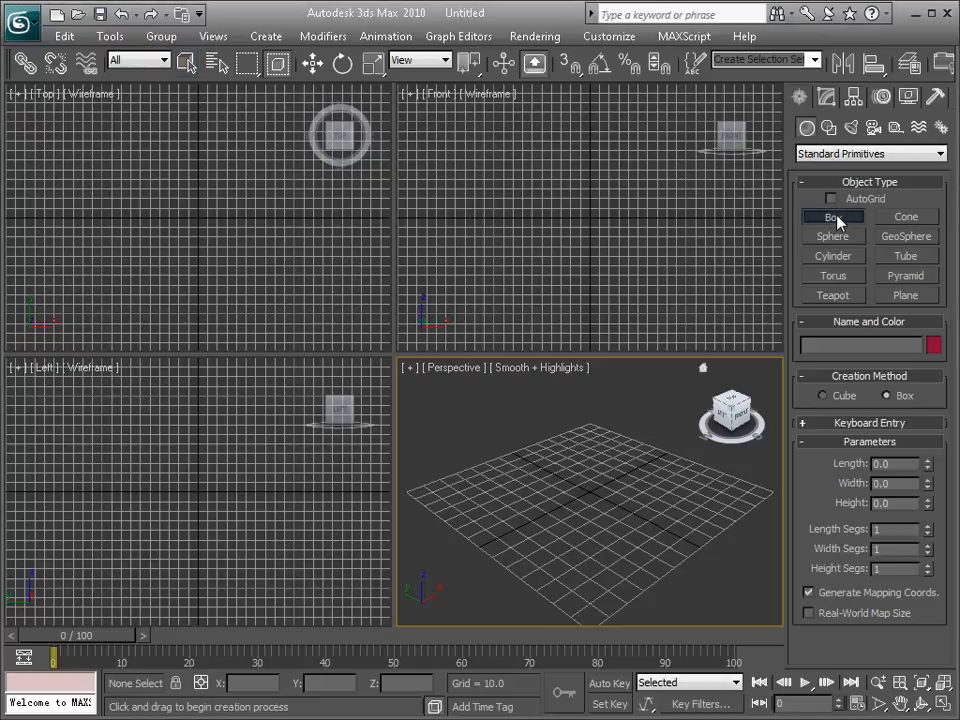
left_click_drag(489, 499, 697, 478)
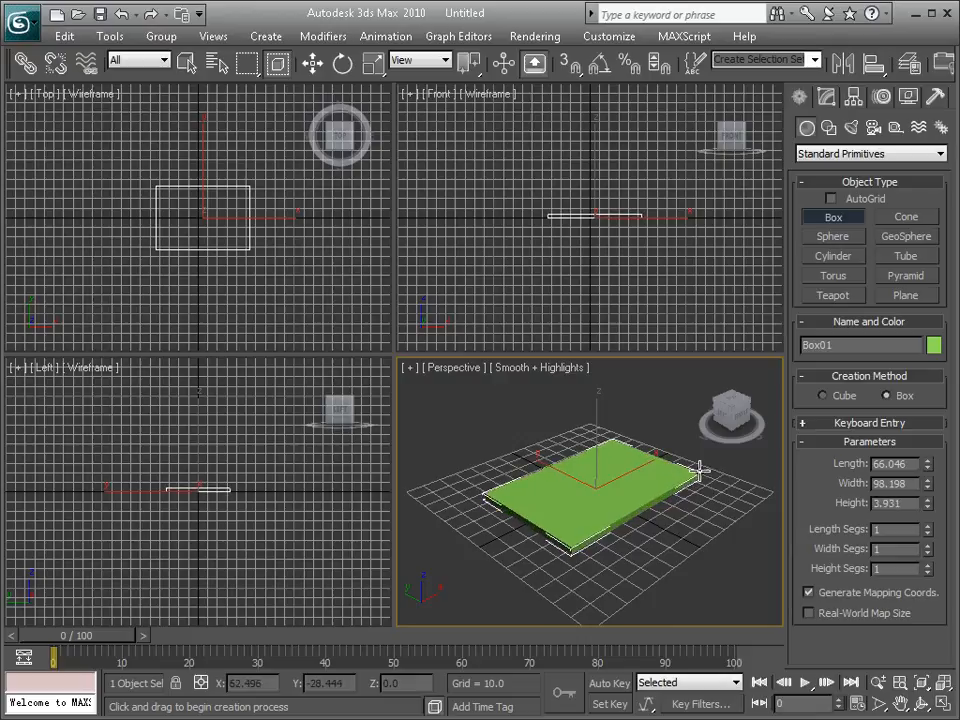
left_click(700, 470)
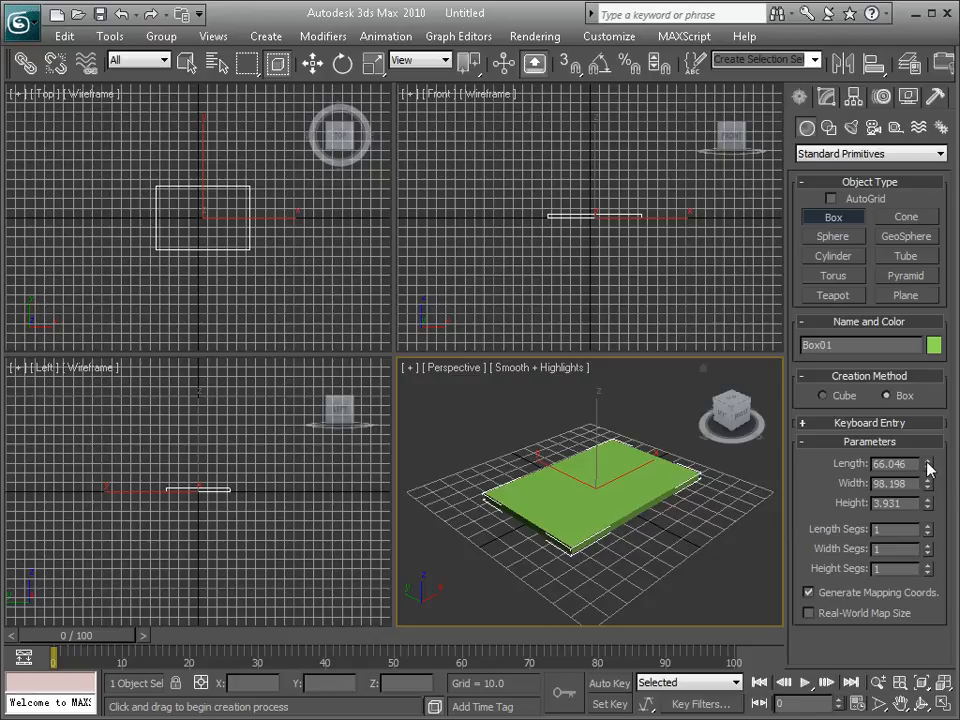
Step: Set the box's length to 100, width to 60 and height to 4.04
left_click(826, 96)
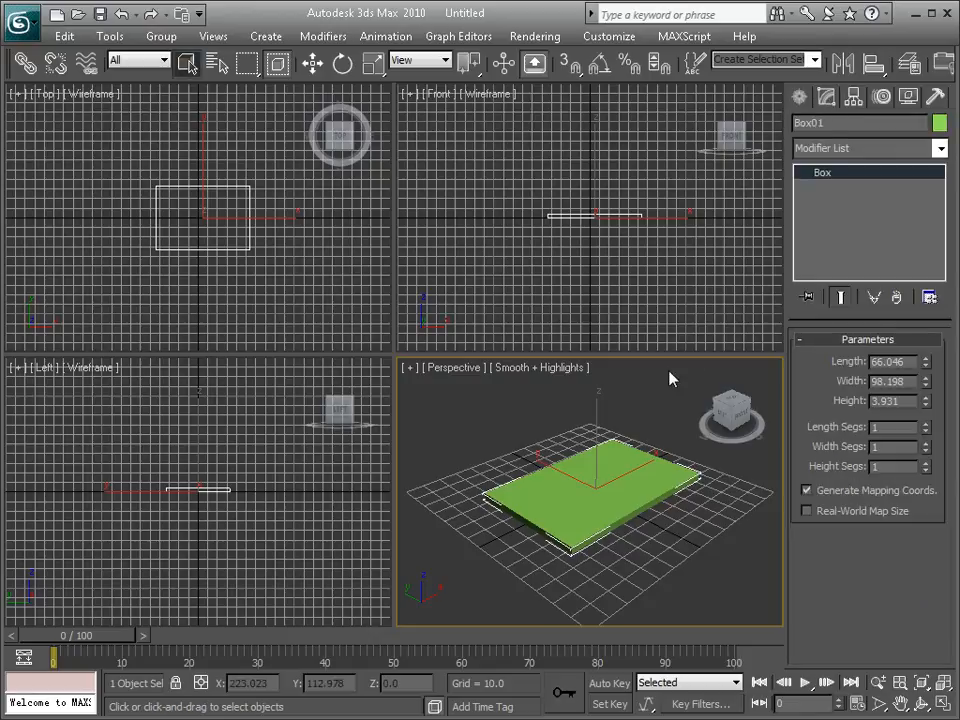
mouse_move(928, 360)
left_mouse_down()
mouse_move(928, 368)
mouse_move(928, 352)
left_mouse_up()
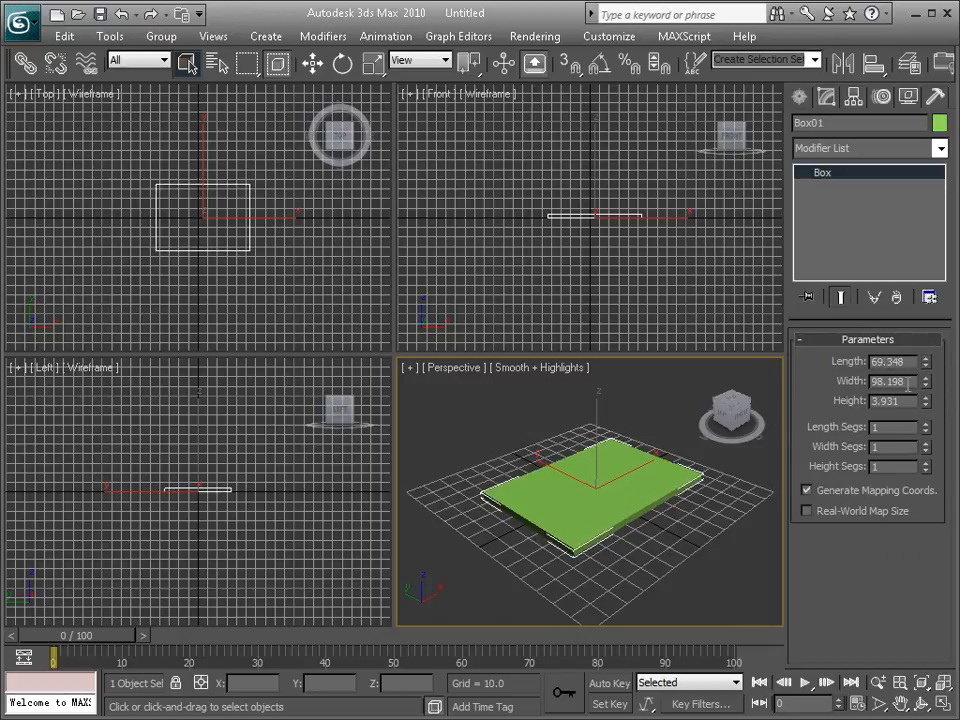
double_click(906, 362)
type("100")
key("Tab")
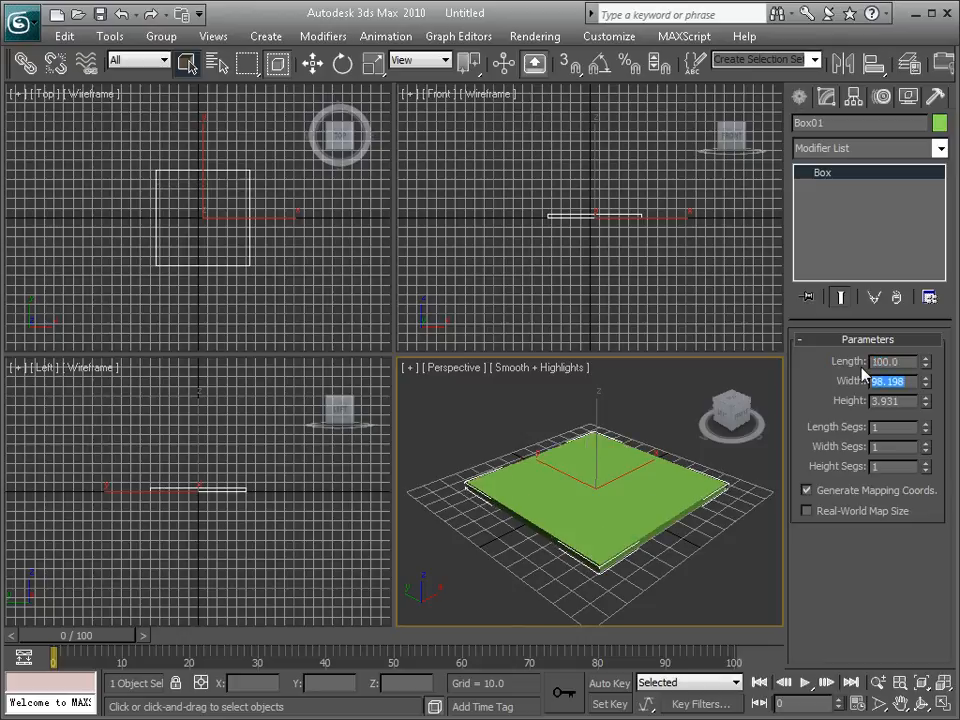
type("60")
key("Return")
key("Tab")
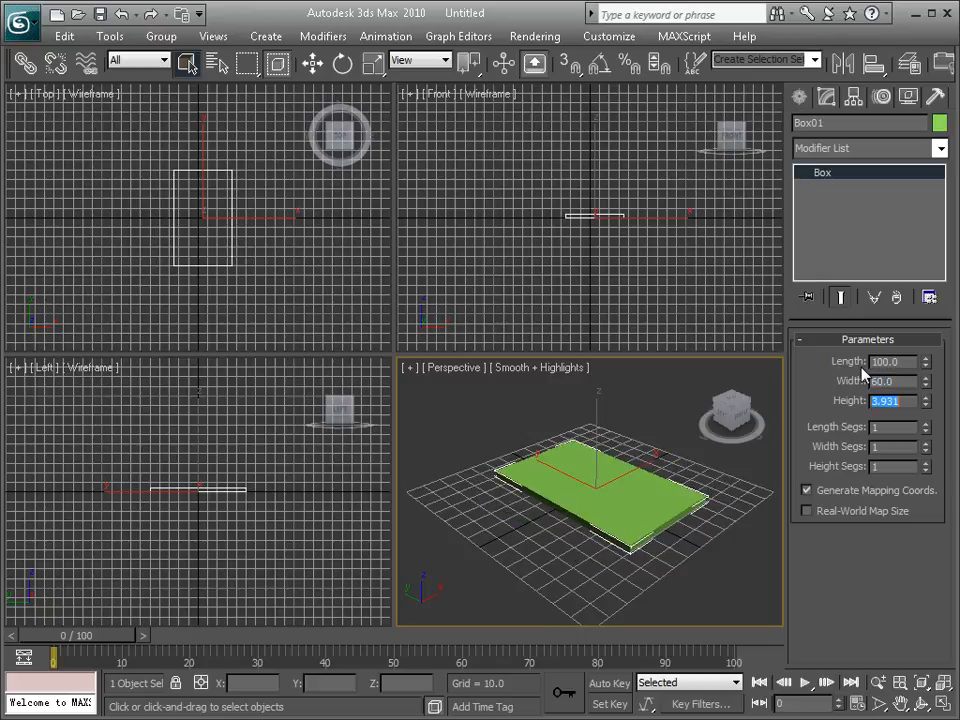
type("4")
key("Return")
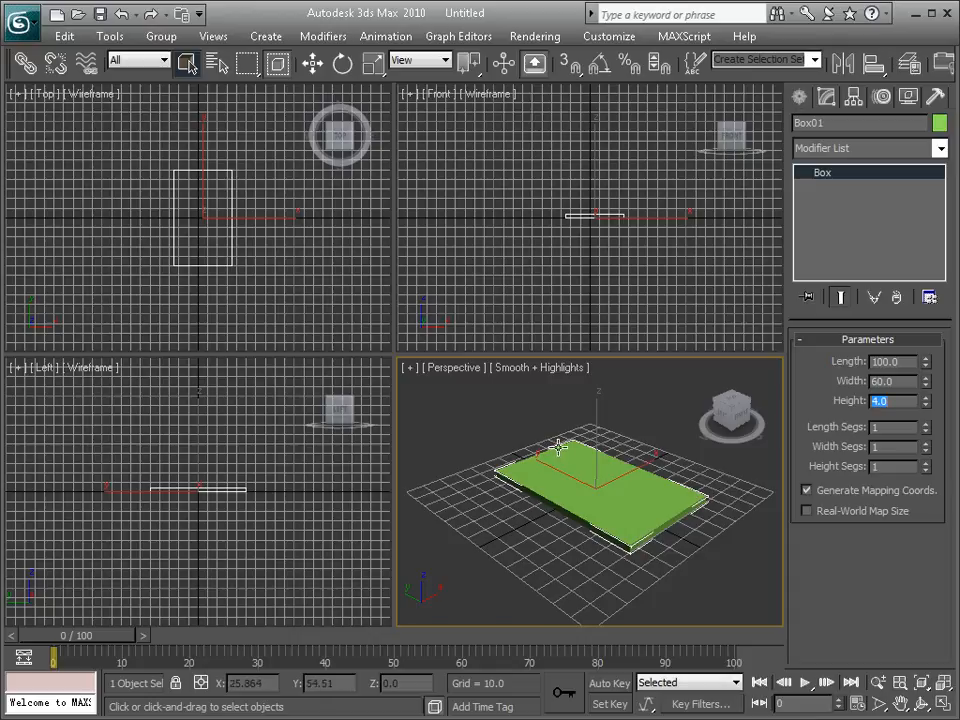
type("4.04")
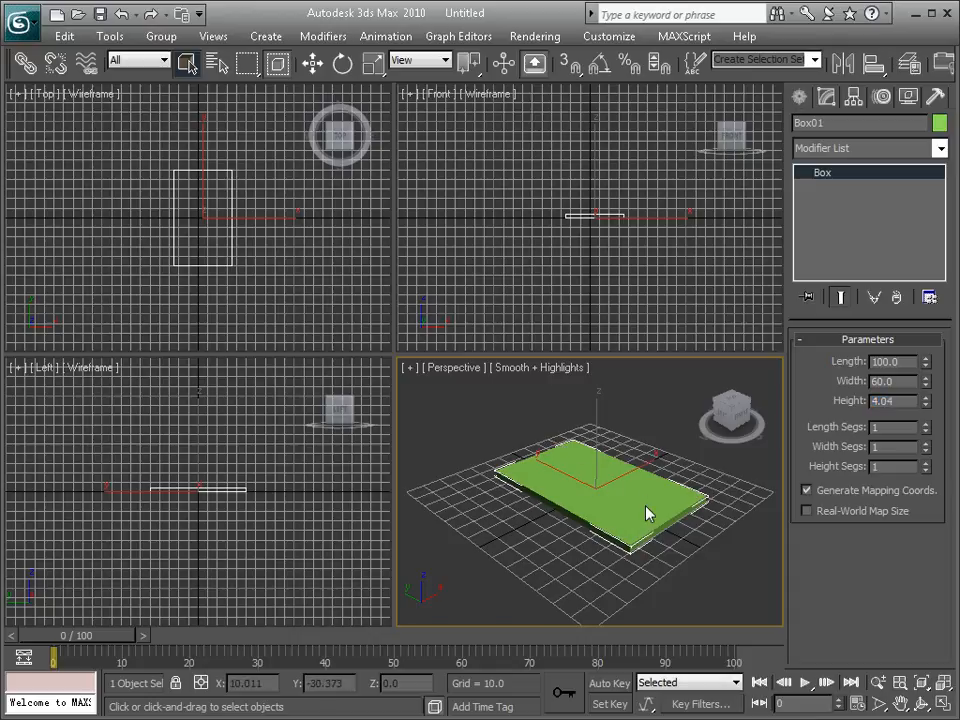
Step: Maximize the Perspective viewport around the box
scroll(606, 487, "up", 4)
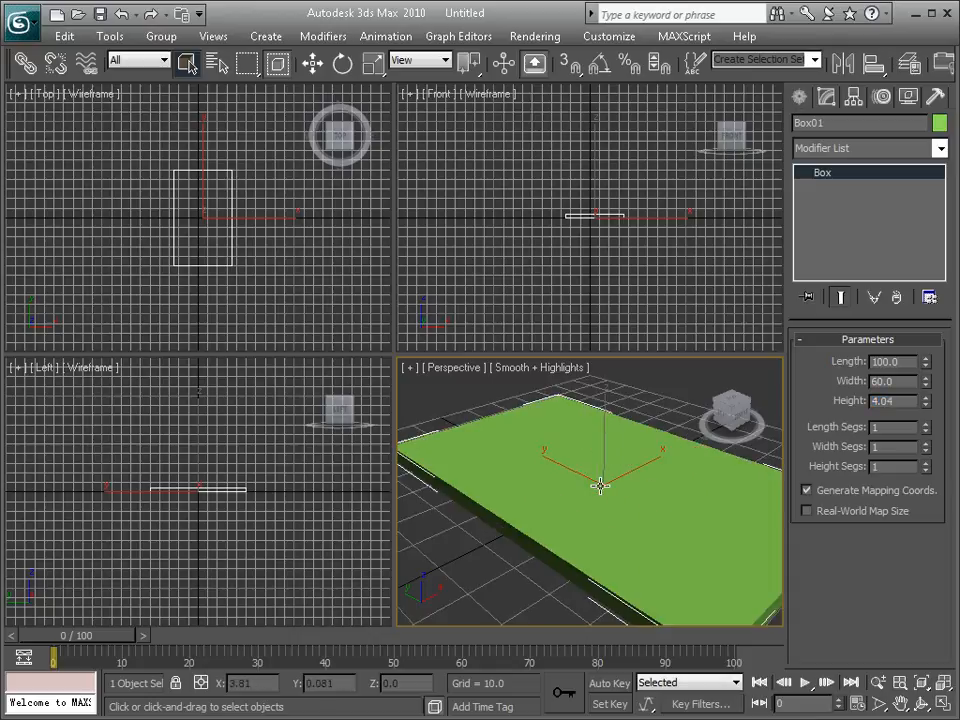
middle_click_drag(596, 471, 624, 503, "alt")
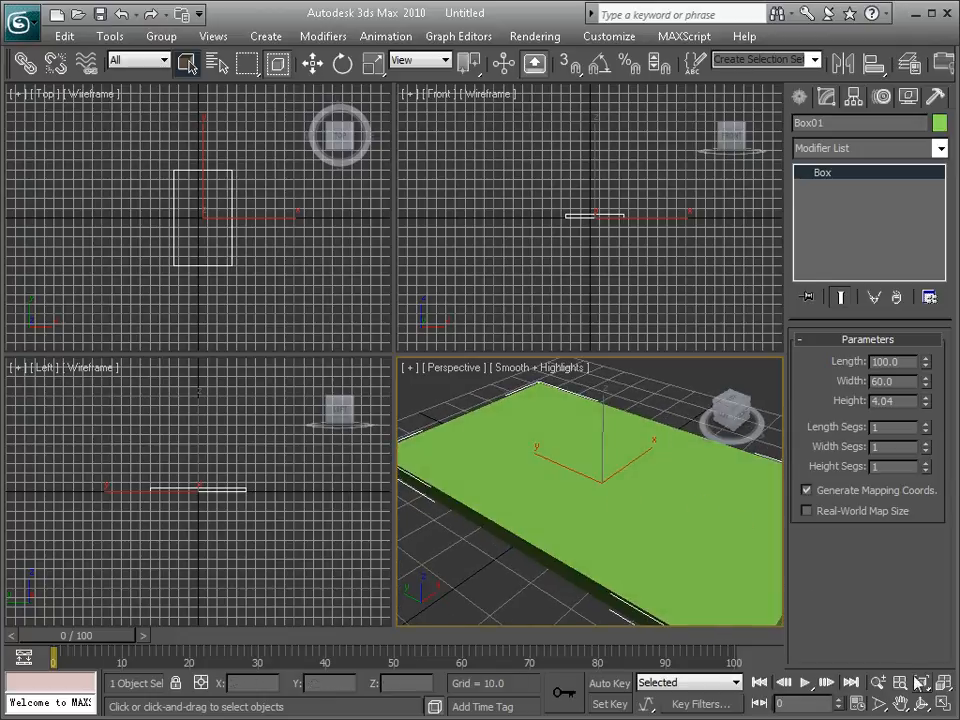
left_click(948, 704)
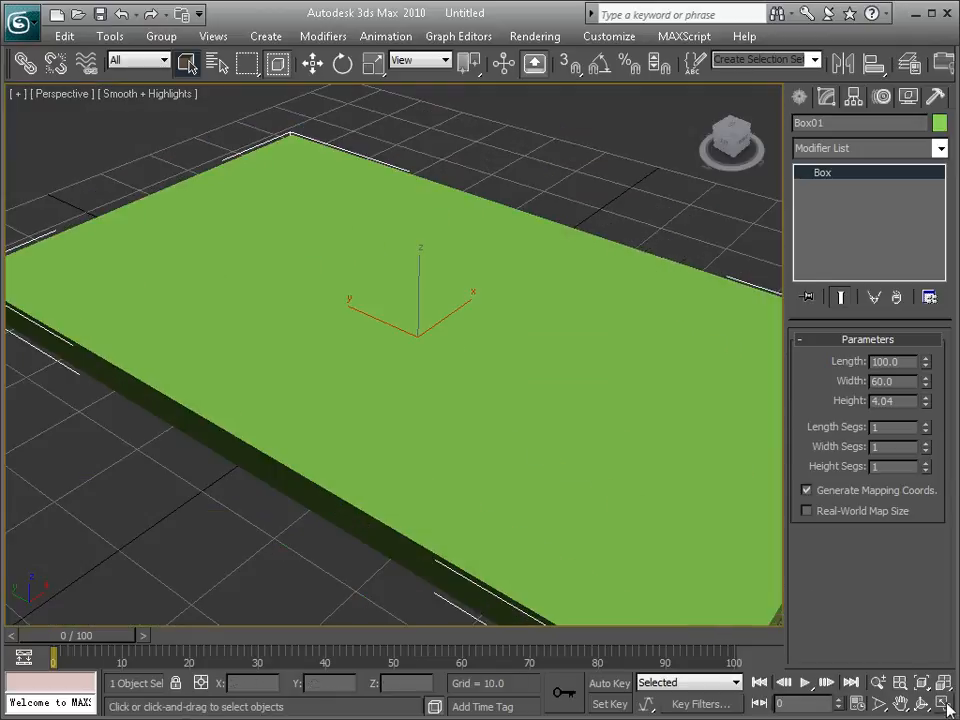
mouse_move(458, 362)
middle_mouse_down("alt")
mouse_move(417, 320)
mouse_move(491, 298)
mouse_move(463, 356)
middle_mouse_up("alt")
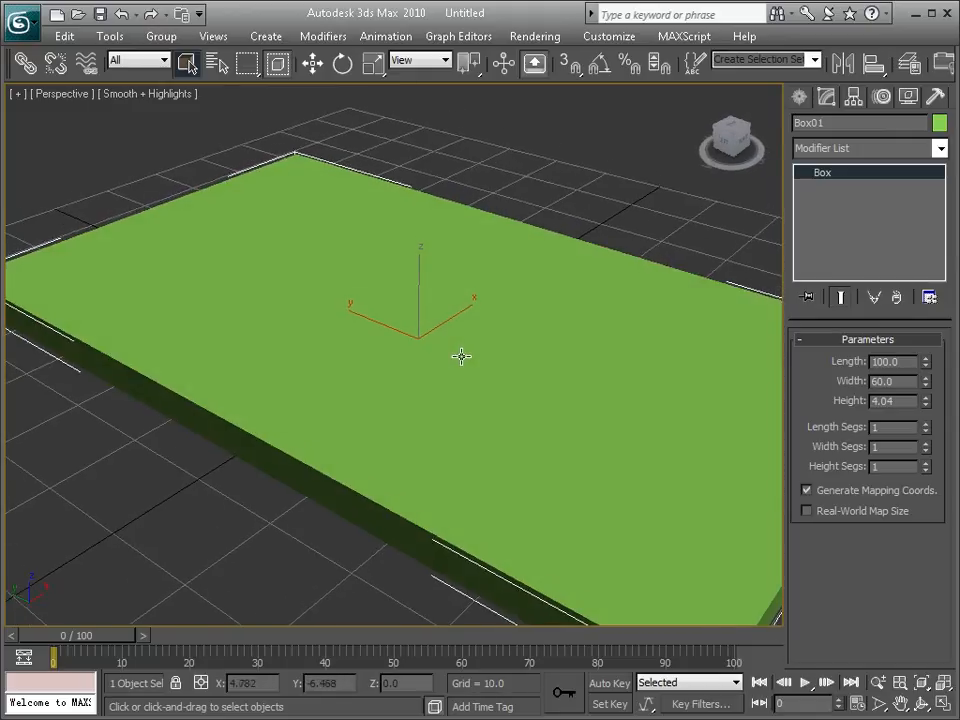
Step: Move the box straight up along the Z axis to a height of about 25 above the grid
key("w")
scroll(449, 337, "down", 6)
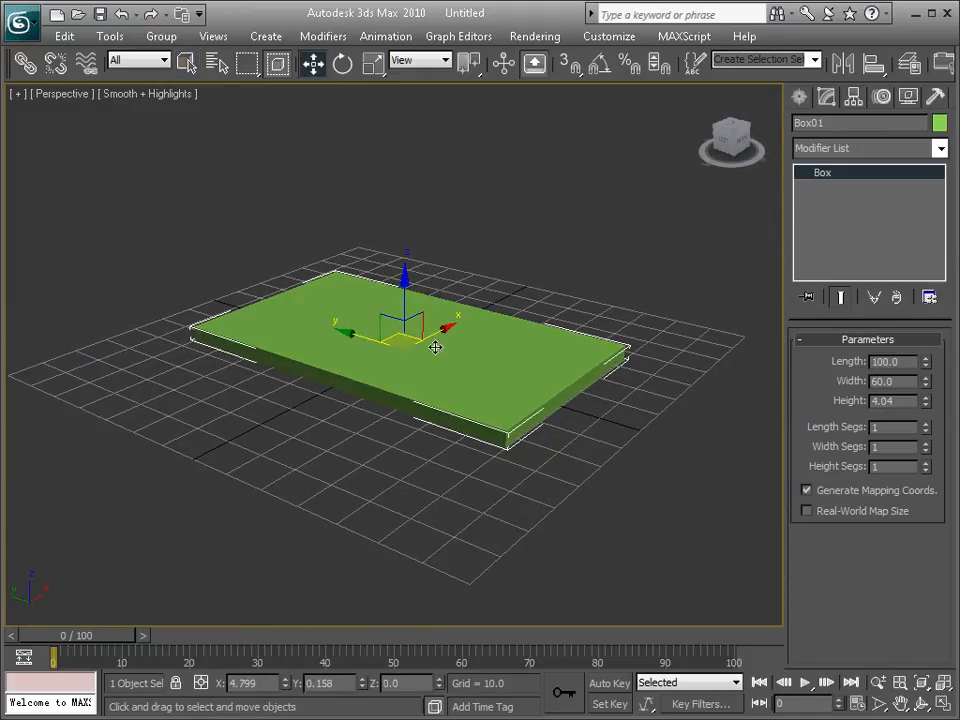
key("ctrl+d")
left_click(446, 336)
key("ctrl+d")
left_click(454, 332)
key("ctrl+d")
left_click(471, 343)
scroll(470, 343, "up", 3)
scroll(484, 327, "down", 2)
scroll(484, 355, "up", 3)
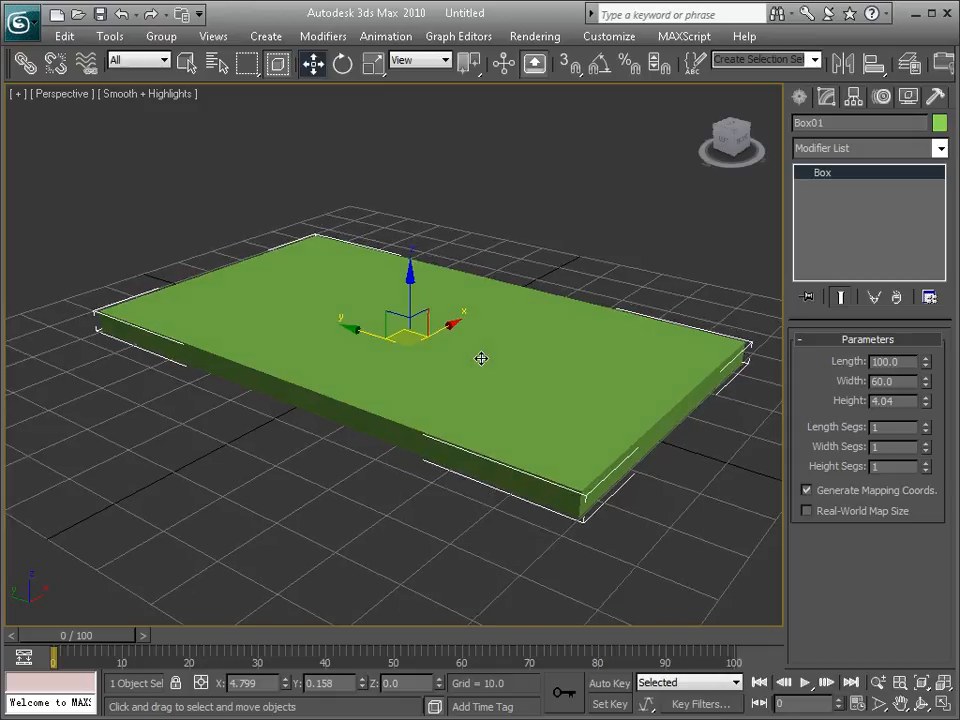
left_click_drag(414, 282, 415, 157)
middle_click_drag(415, 157, 405, 315)
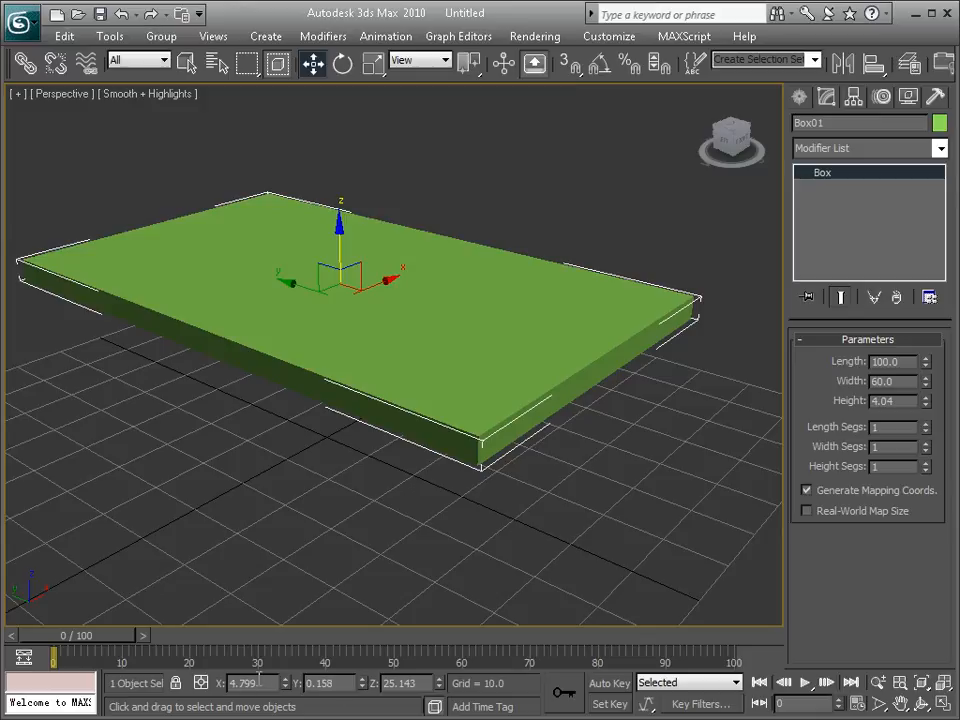
Step: Center the raised box over the origin by setting its X and Y positions to 0, and deselect it
mouse_move(337, 427)
middle_mouse_down("alt")
mouse_move(420, 339)
mouse_move(369, 358)
mouse_move(320, 430)
middle_mouse_up("alt")
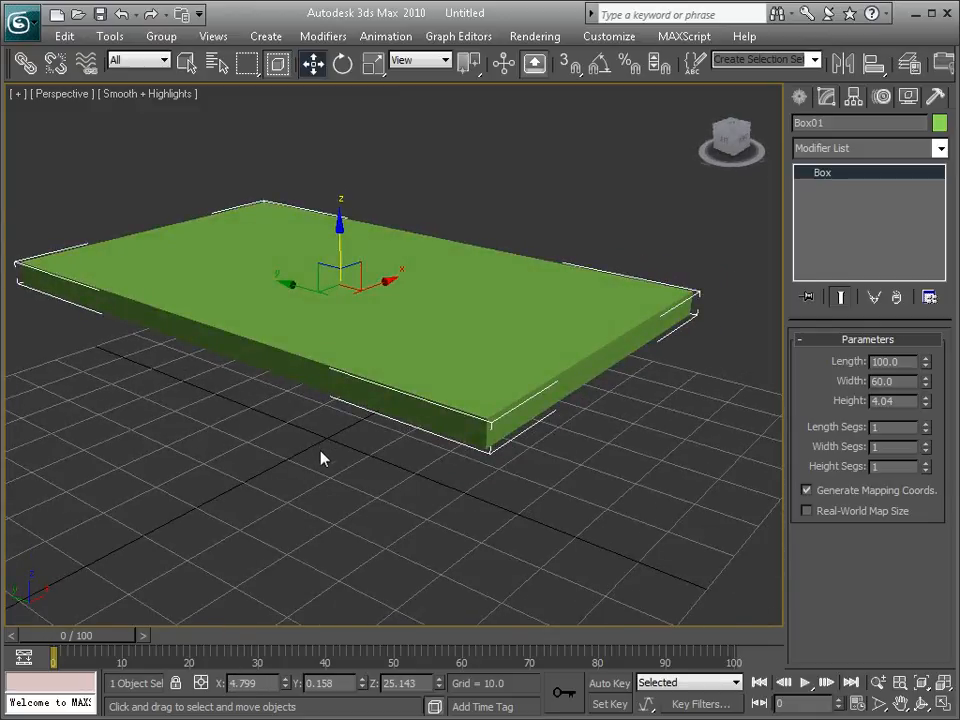
scroll(336, 454, "up", 5)
middle_click_drag(341, 463, 591, 234)
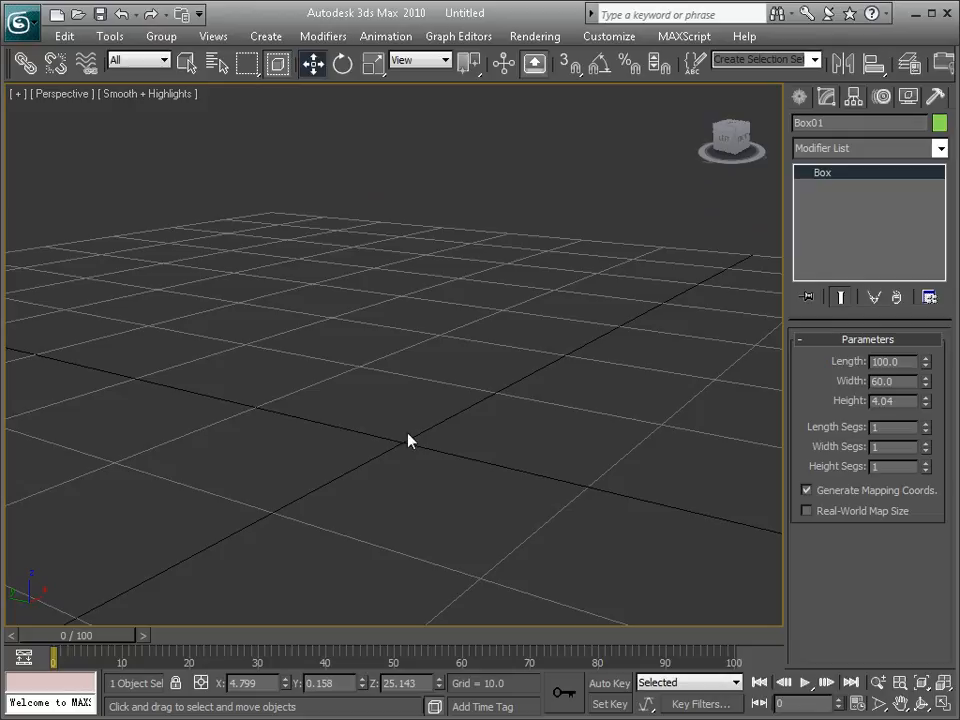
scroll(410, 450, "down", 5)
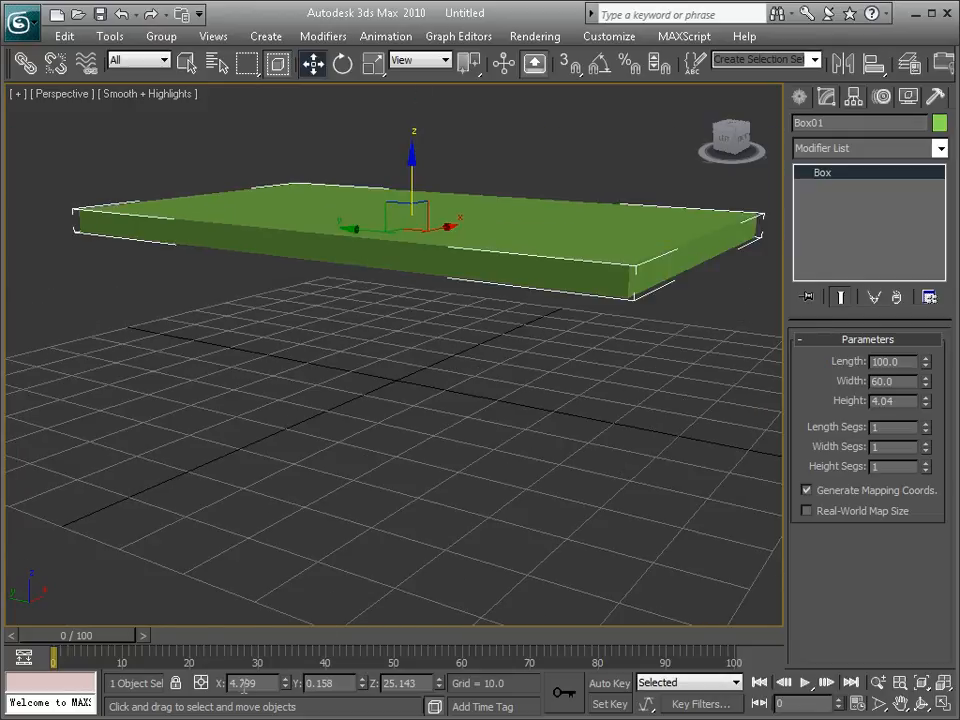
left_click_drag(252, 683, 229, 685)
type("0")
key("Return")
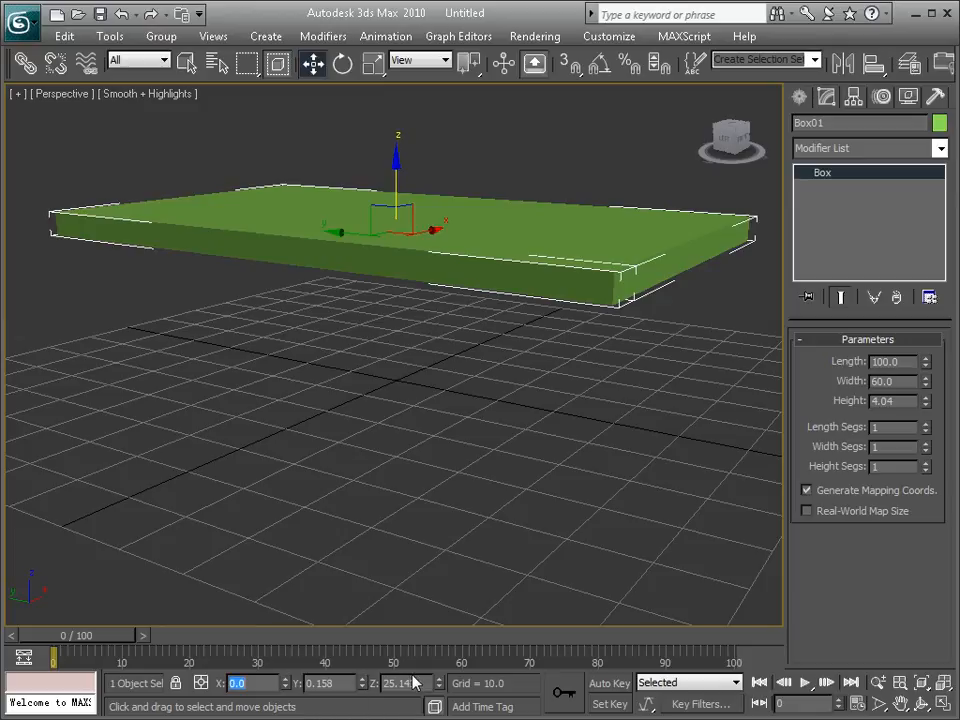
left_click_drag(427, 679, 268, 674)
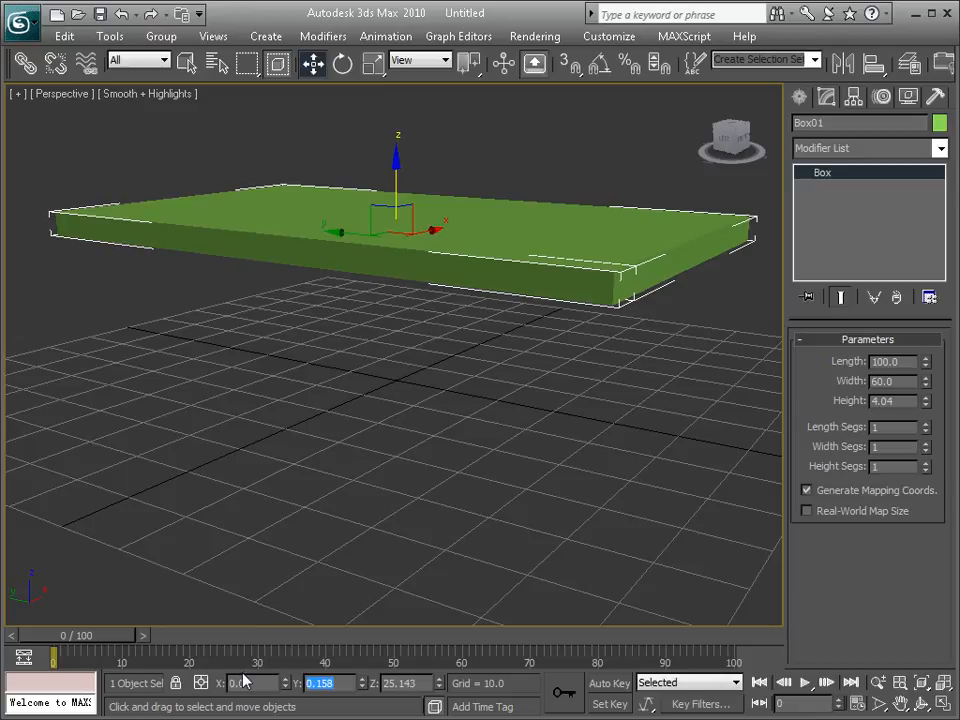
type("0")
key("Return")
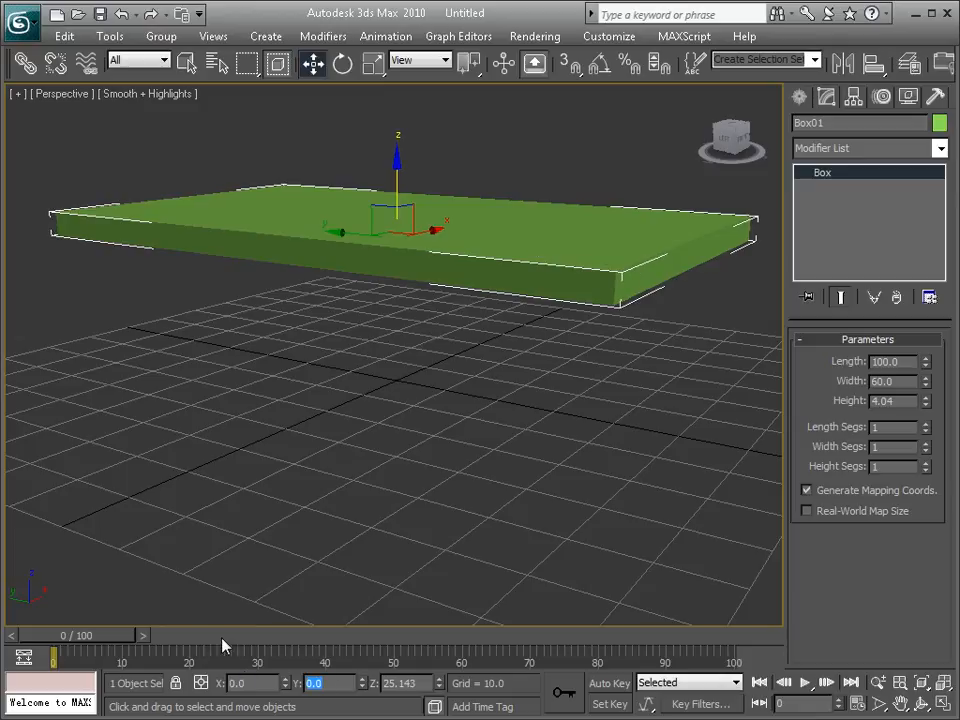
left_click(473, 294)
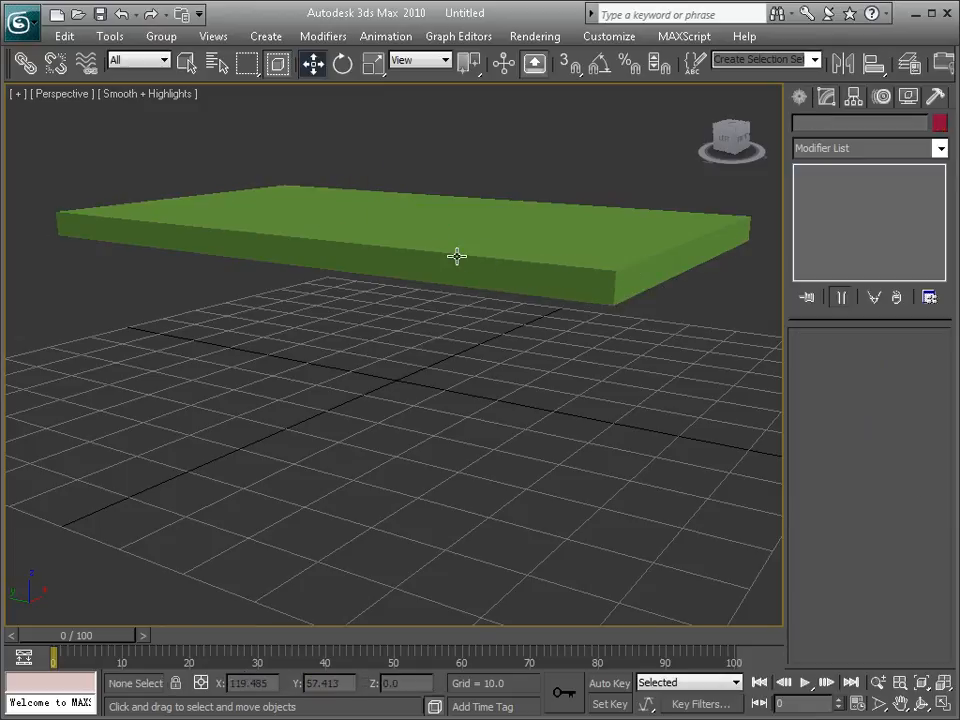
Step: Hide and re-show the grid in the Top viewport of the four-view layout, and return to the maximized Perspective viewport
middle_click_drag(456, 255, 456, 265, "alt")
key("alt+w")
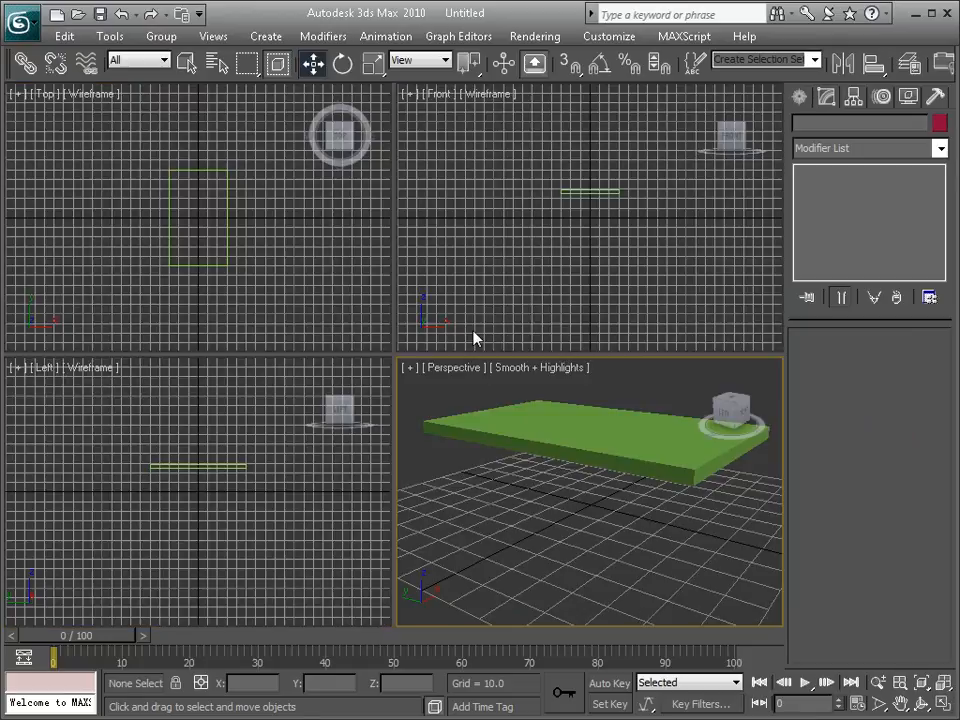
left_click(32, 103)
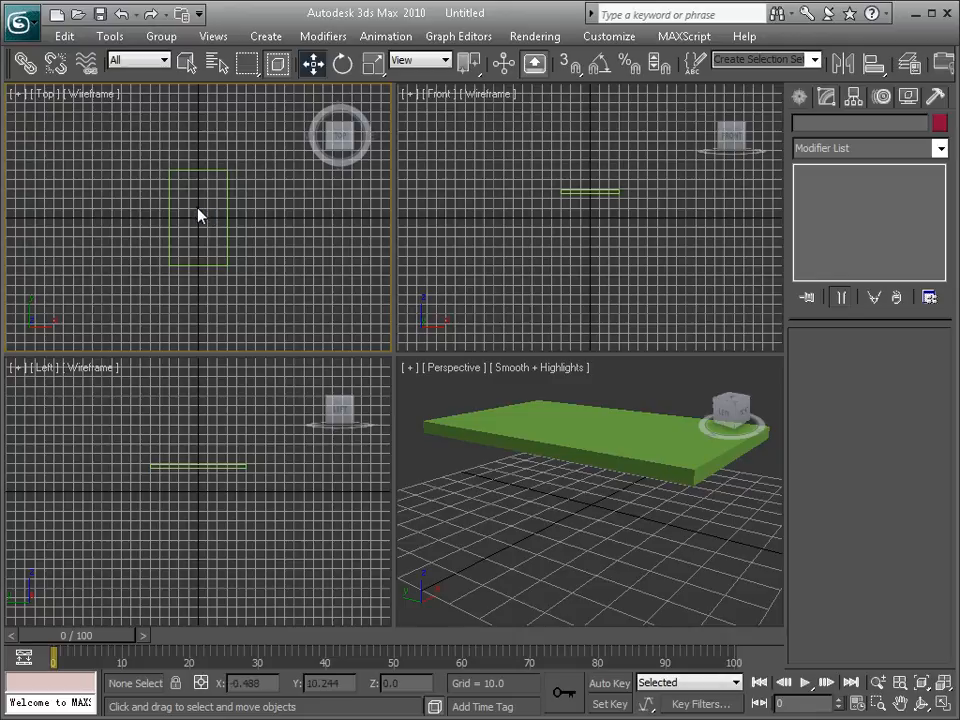
key("g")
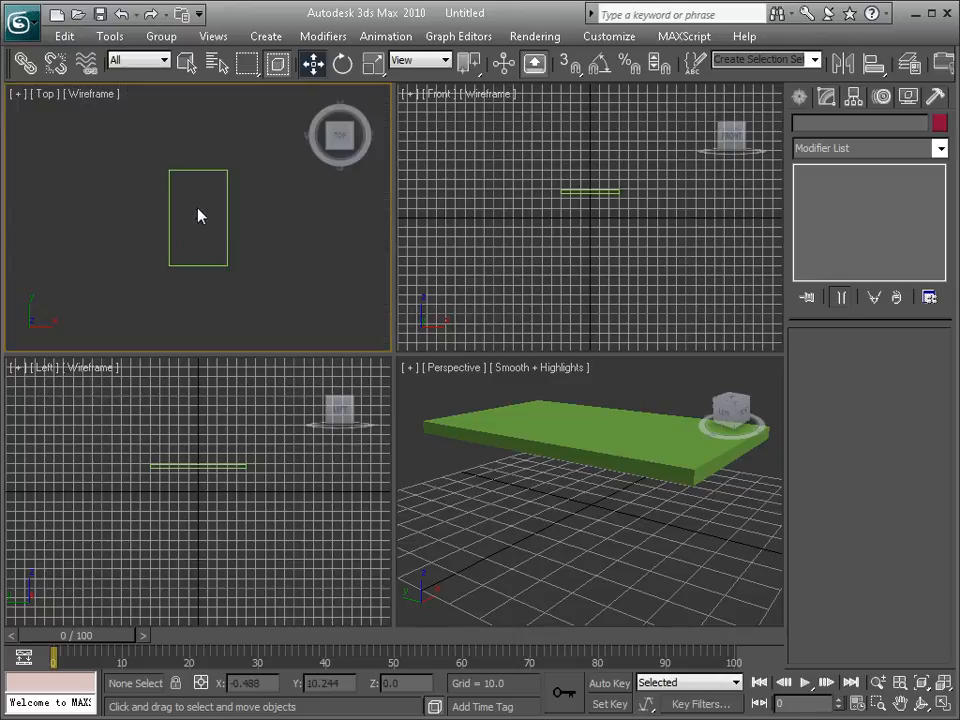
scroll(198, 215, "up", 5)
scroll(198, 215, "down", 4)
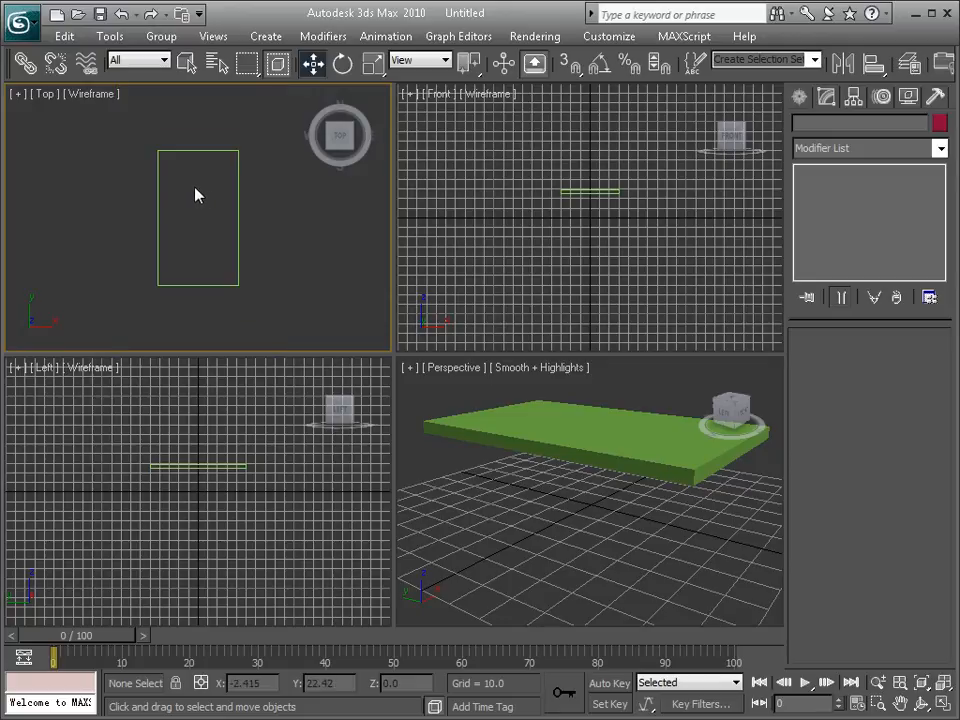
key("g")
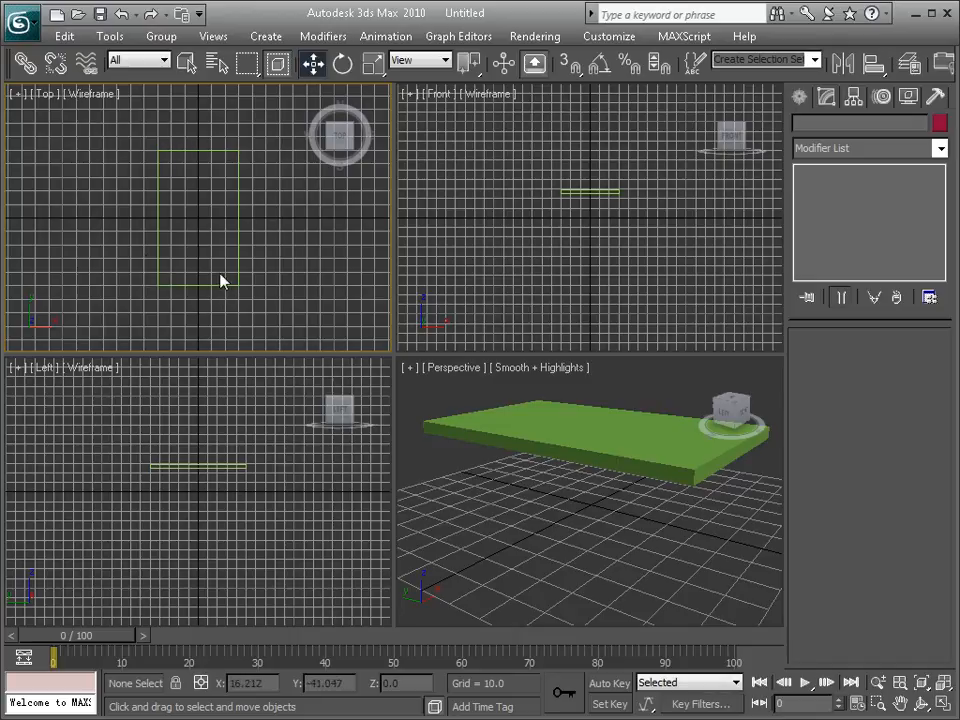
left_click(605, 397)
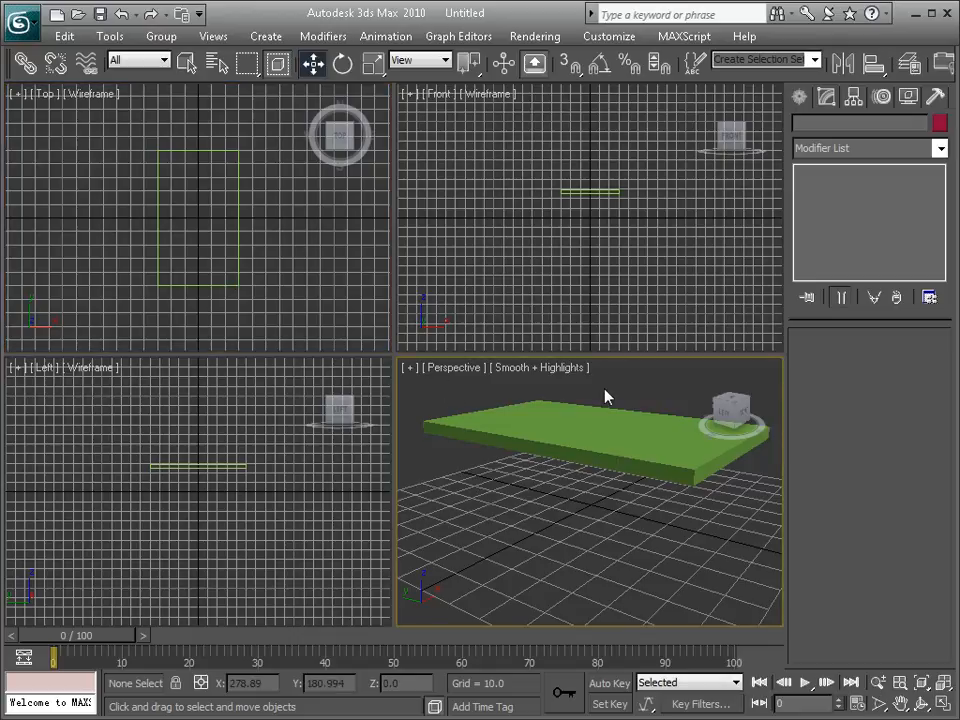
key("alt+w")
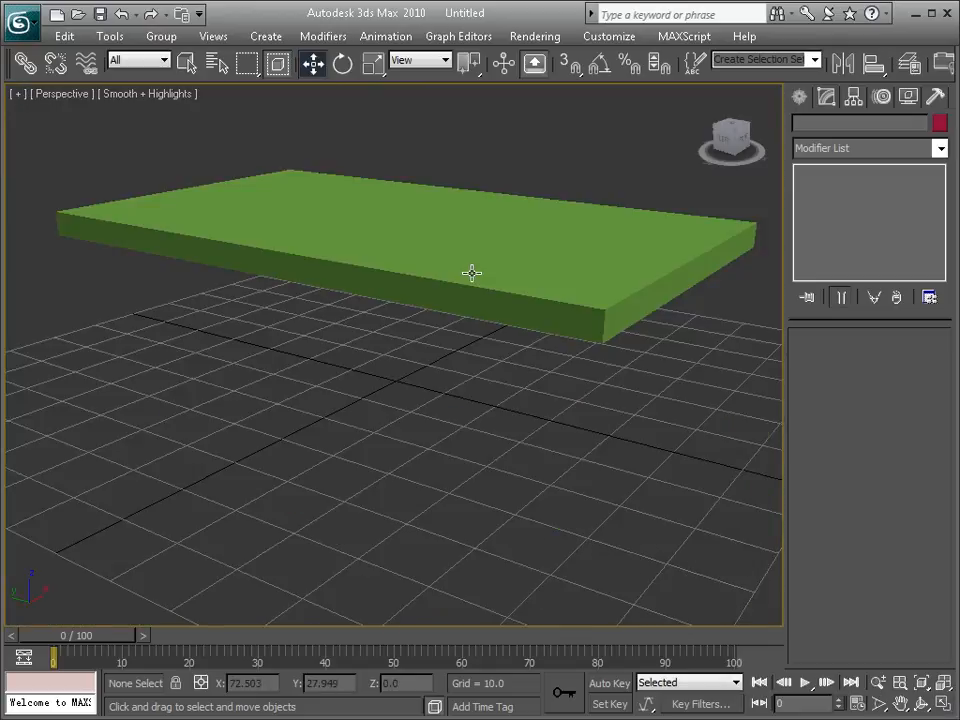
mouse_move(430, 261)
middle_mouse_down("alt")
mouse_move(414, 311)
mouse_move(439, 266)
mouse_move(430, 272)
mouse_move(403, 212)
mouse_move(430, 279)
middle_mouse_up("alt")
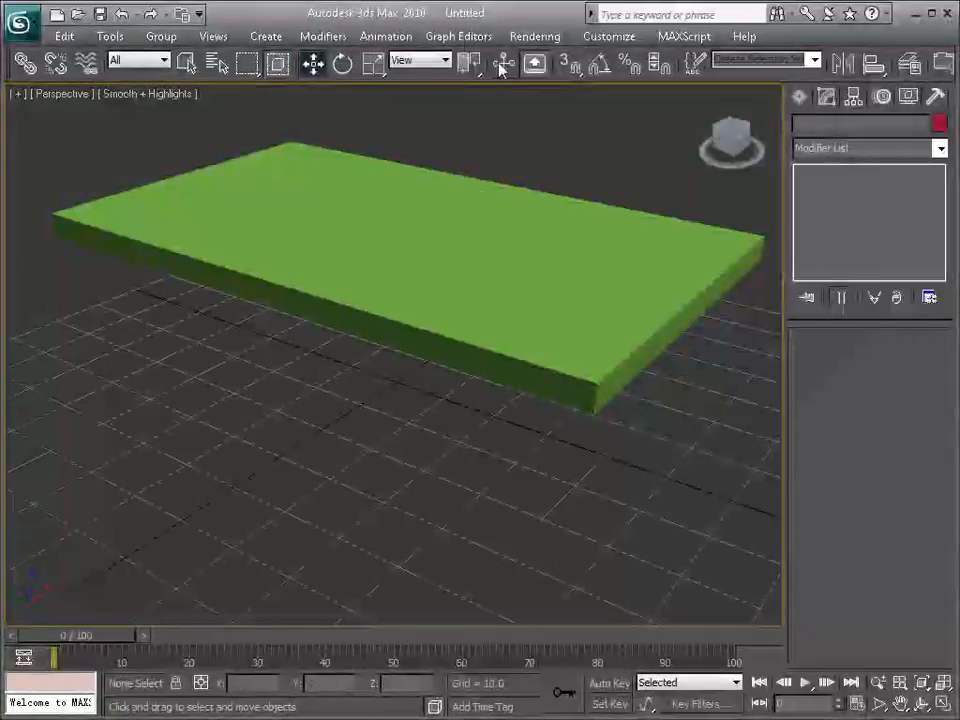
Step: Start a new Box primitive and maximize the Top viewport with its grid hidden
left_click(799, 100)
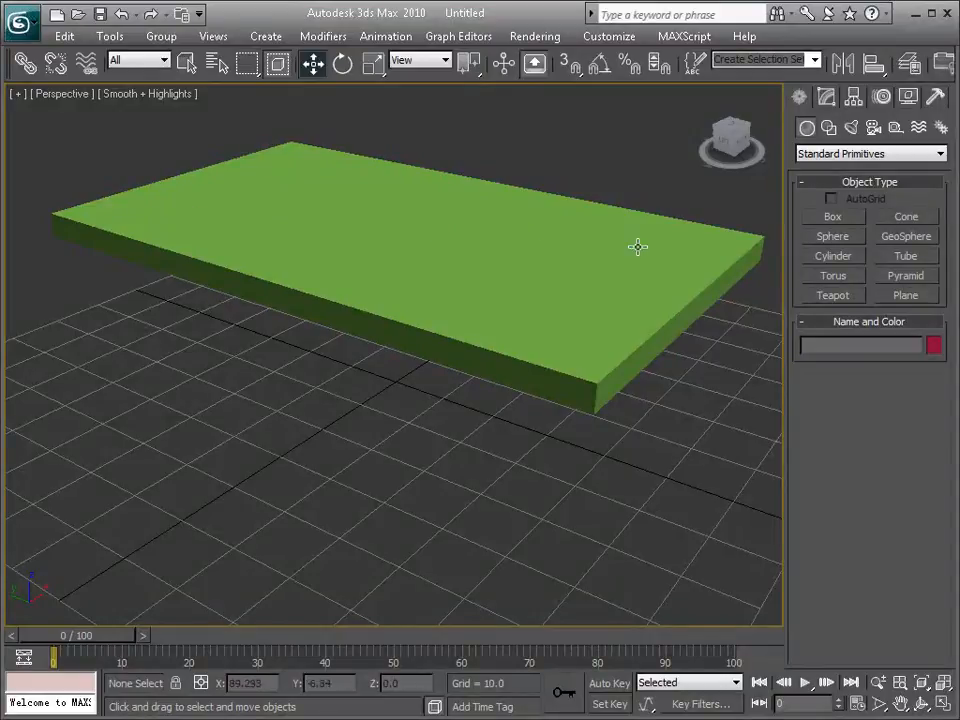
left_click(847, 217)
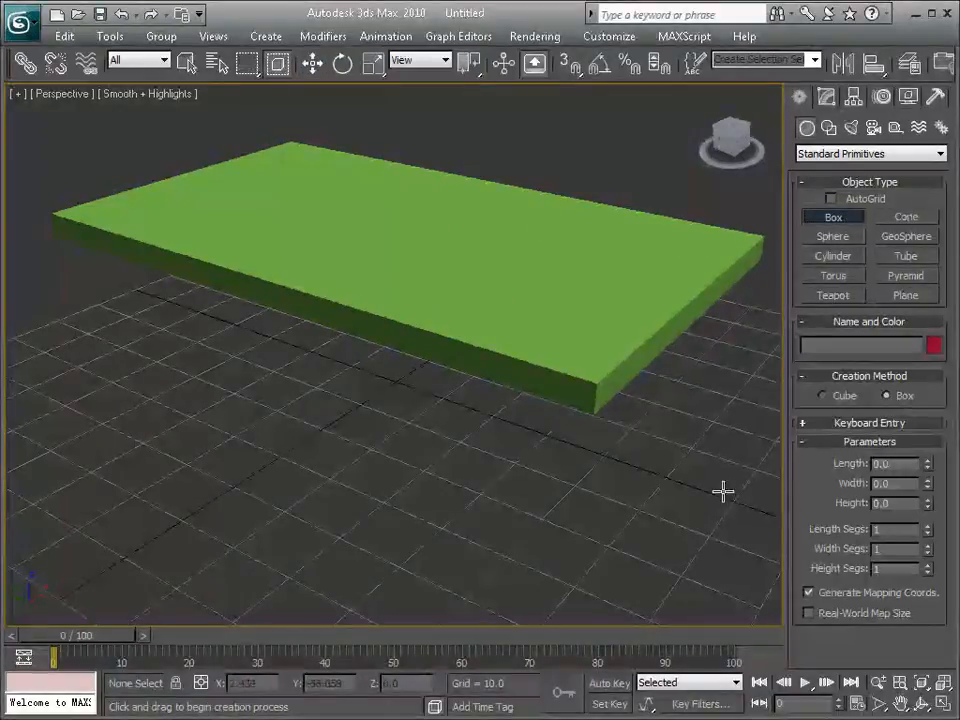
left_click(943, 705)
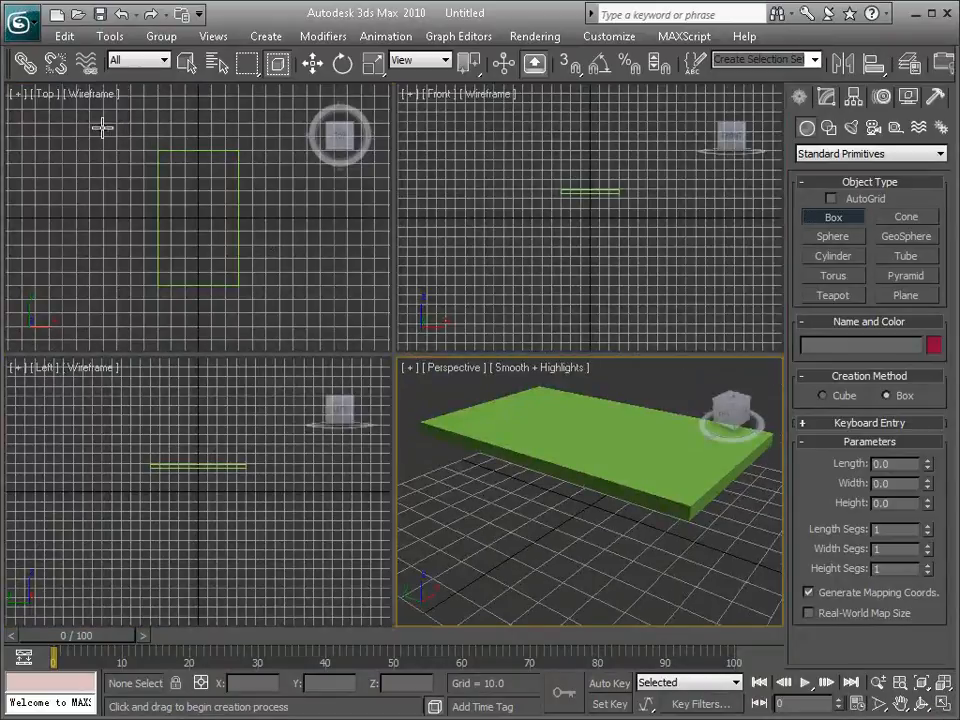
key("g")
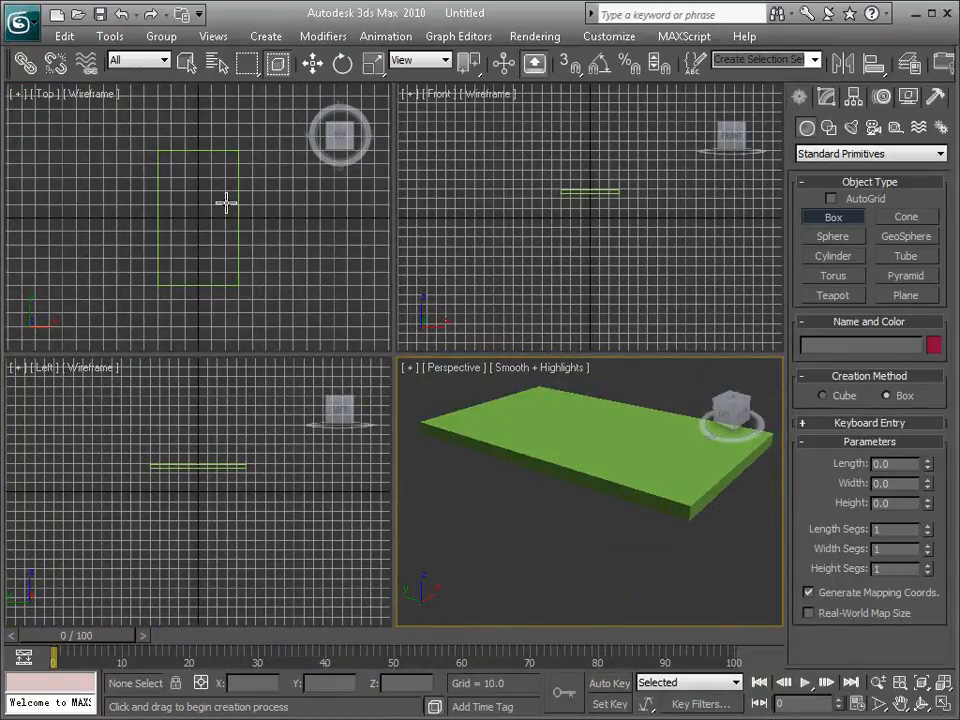
key("g")
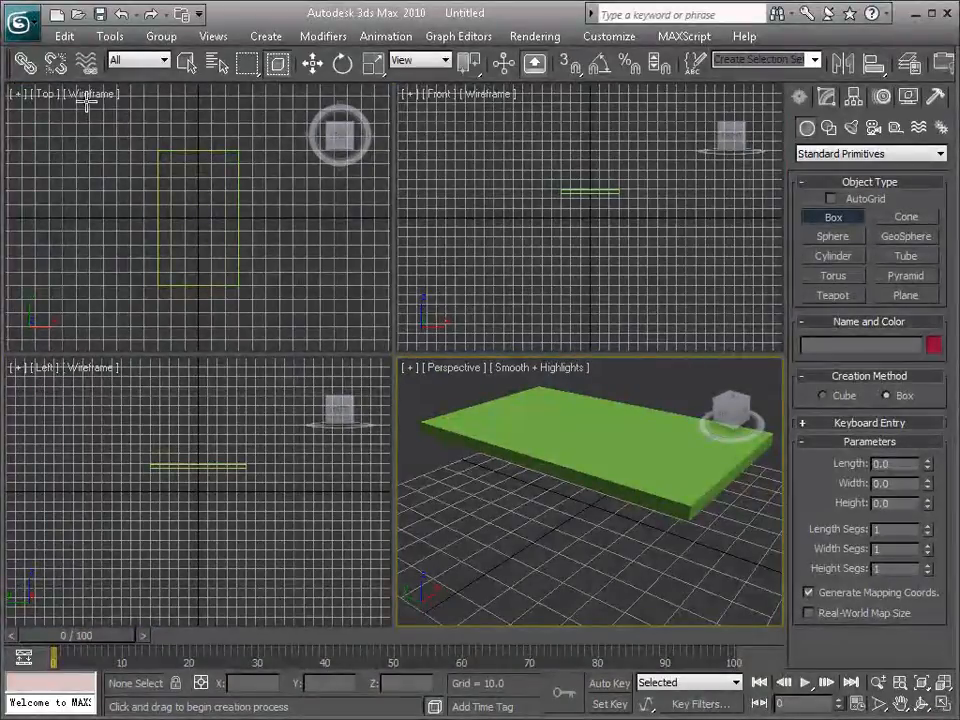
right_click(219, 199)
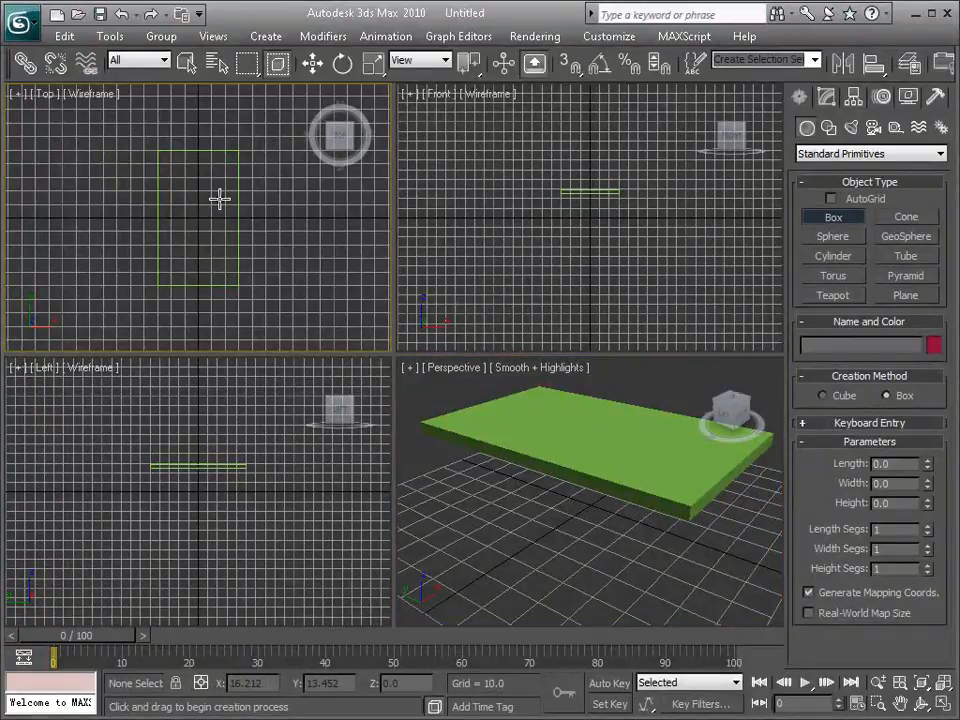
key("g")
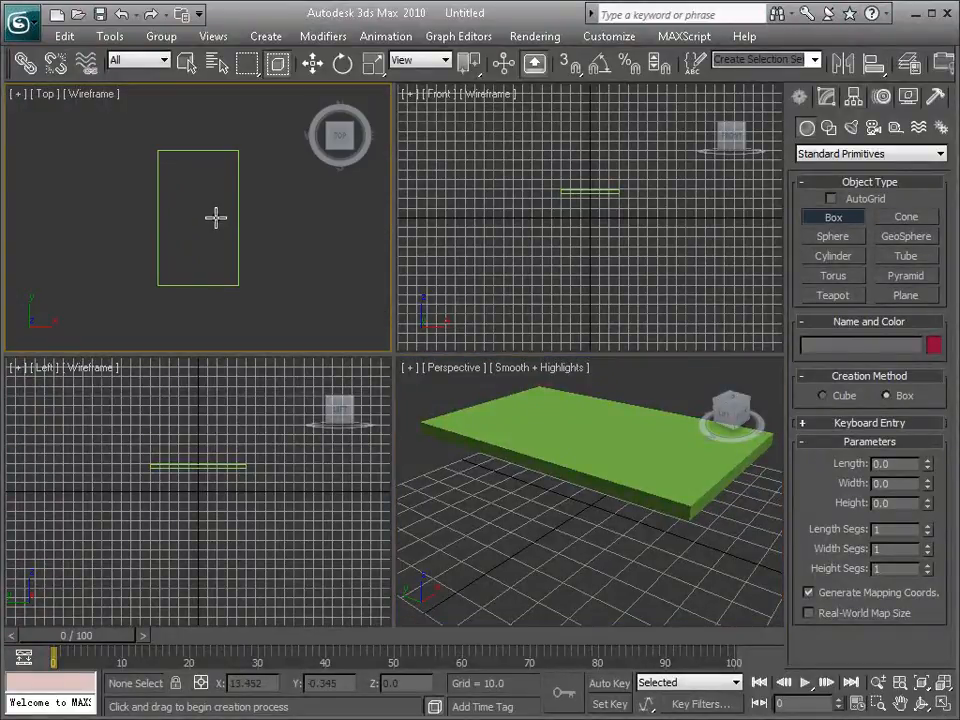
left_click(944, 705)
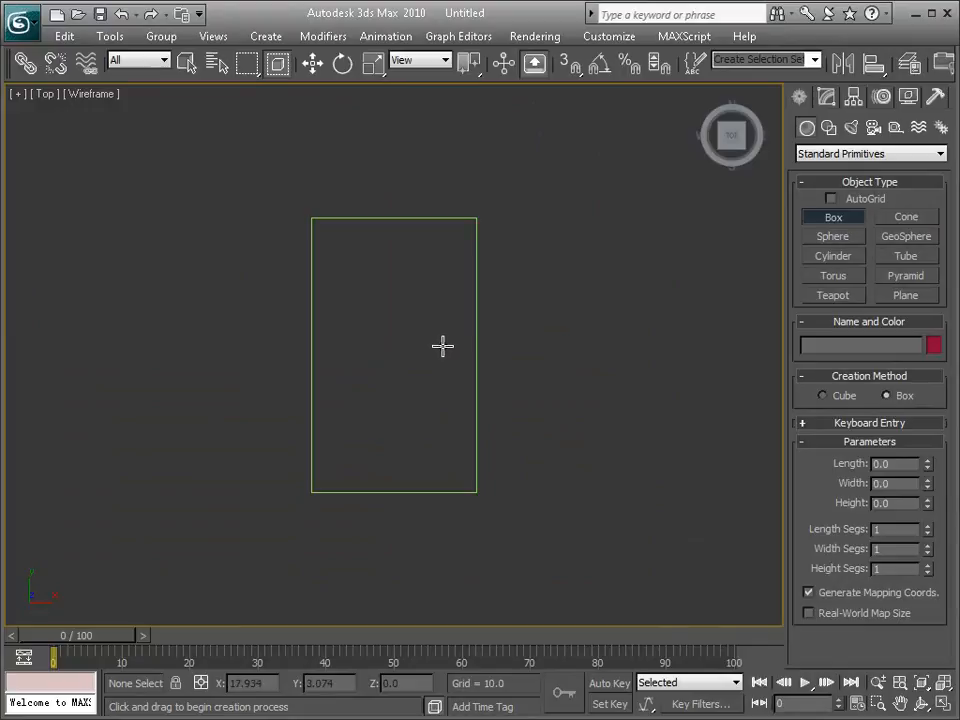
Step: Draw a flat box about 7.3 long and 7.4 wide with zero height, starting at the slab's upper-left corner in the Top viewport
scroll(335, 242, "up", 5)
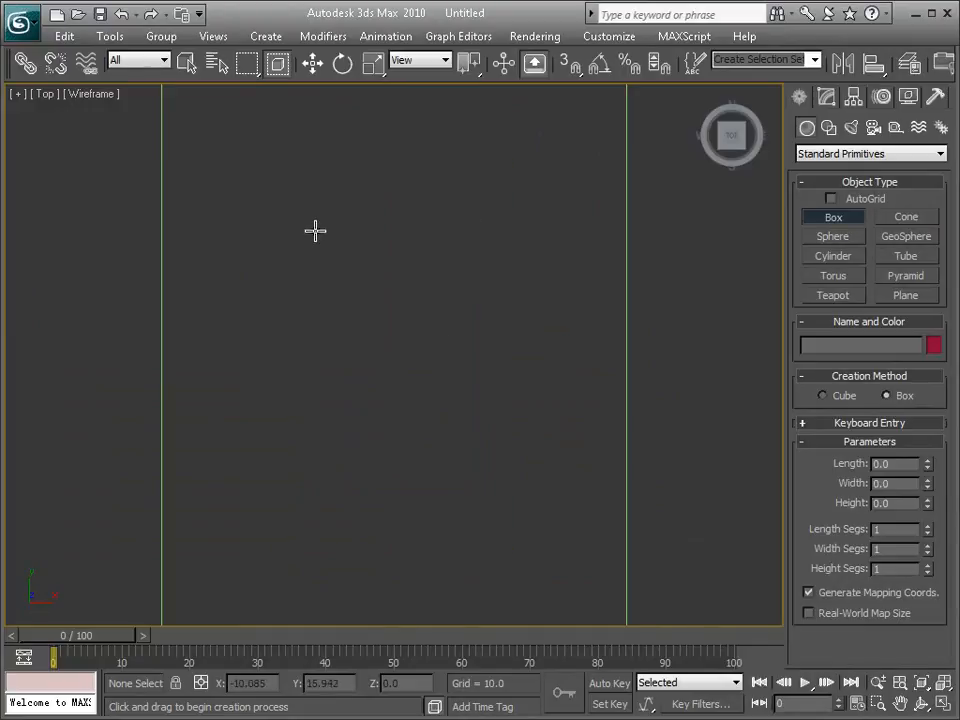
middle_click_drag(291, 208, 373, 315, "alt")
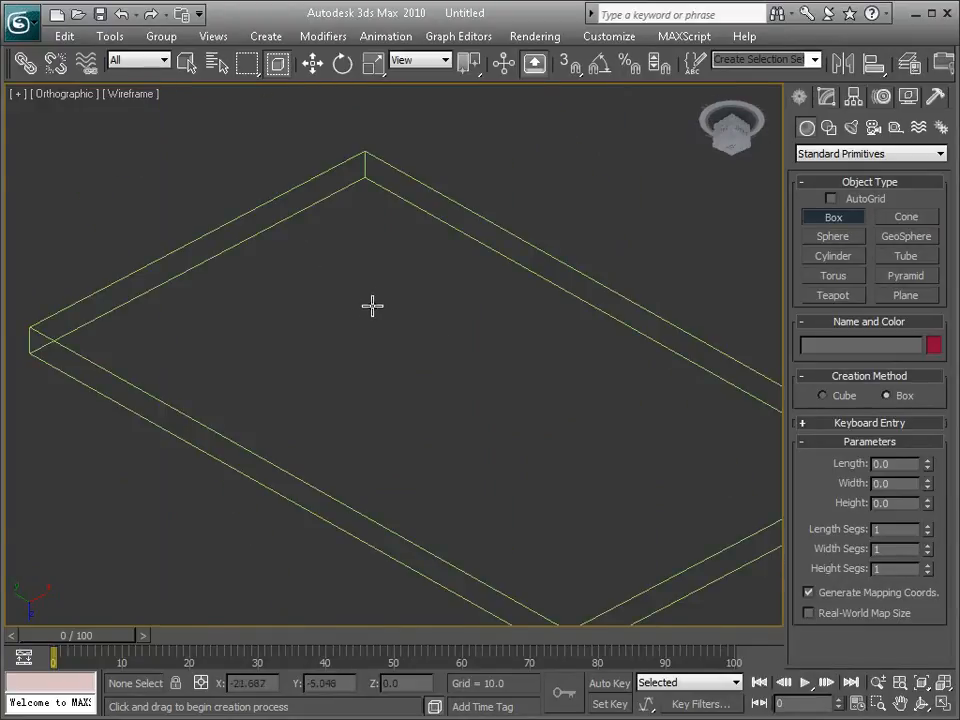
key("t")
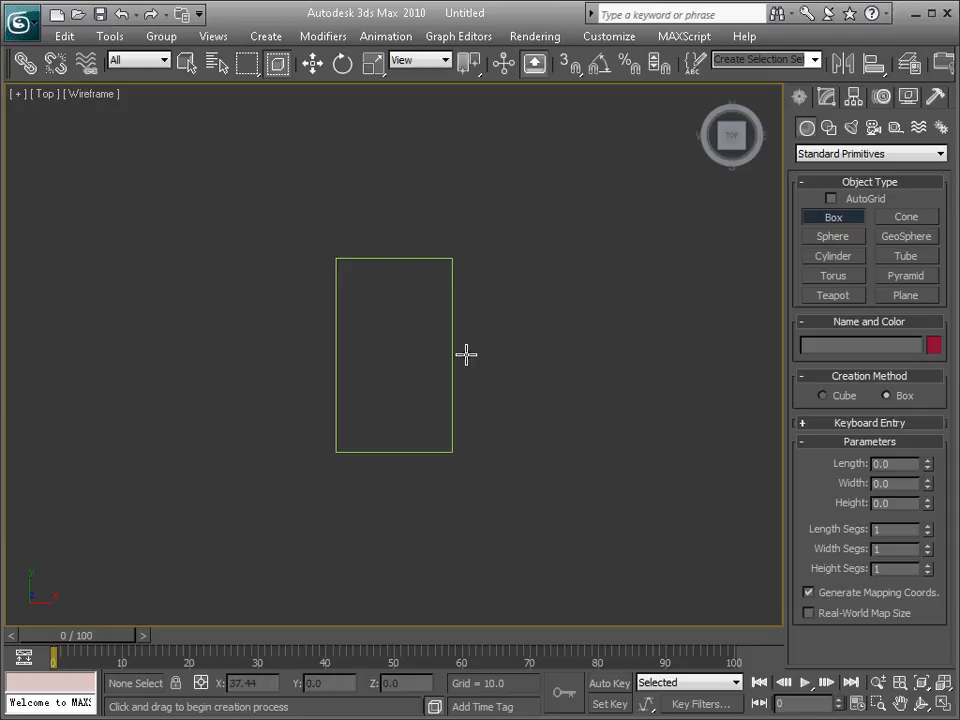
scroll(413, 340, "up", 2)
scroll(413, 340, "up", 2)
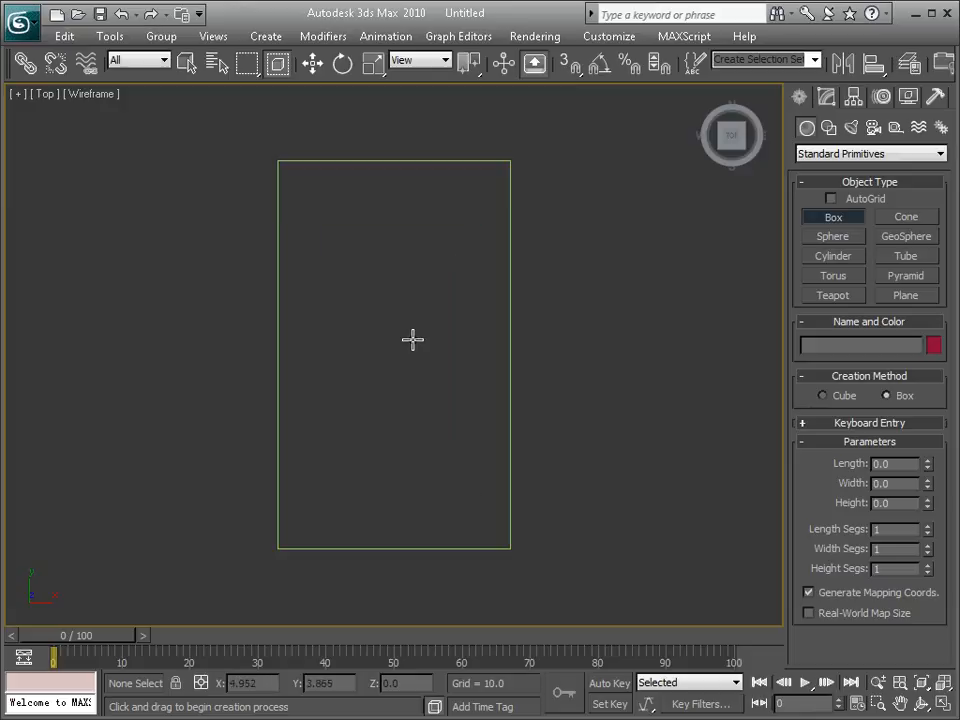
middle_click_drag(358, 242, 360, 250)
middle_click_drag(396, 292, 435, 322)
scroll(424, 321, "up", 3)
middle_click_drag(478, 233, 431, 376)
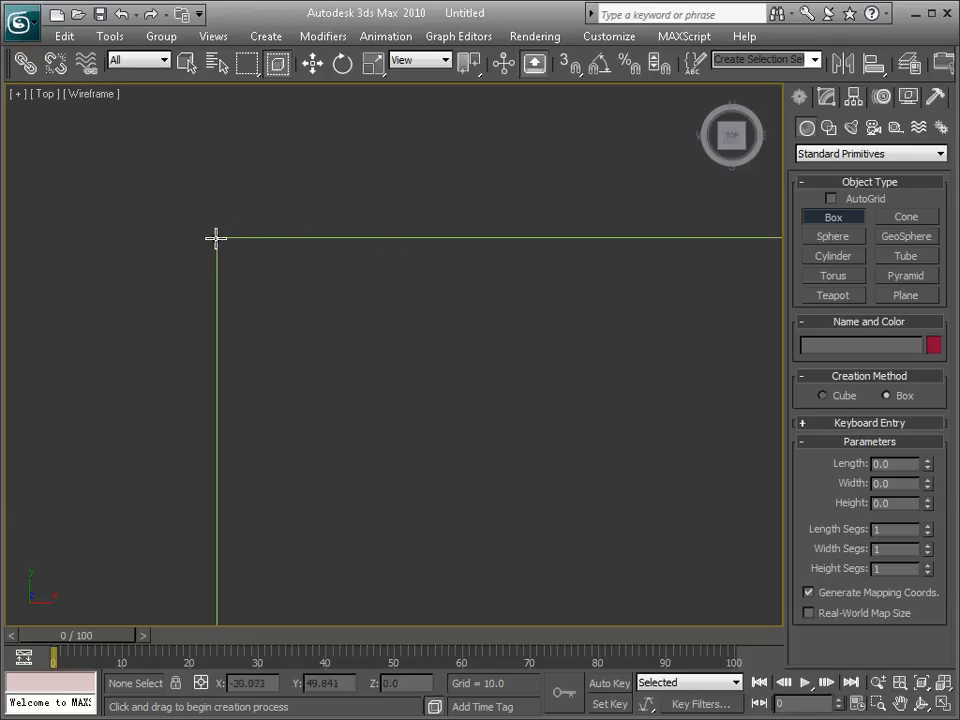
left_click_drag(217, 238, 298, 317)
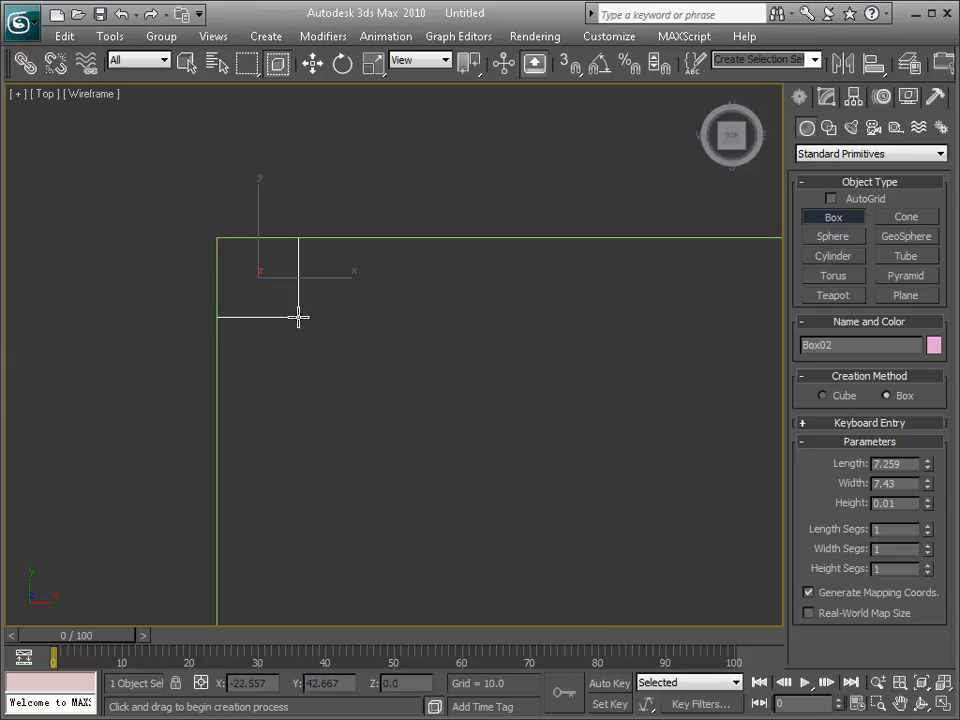
left_click(299, 287)
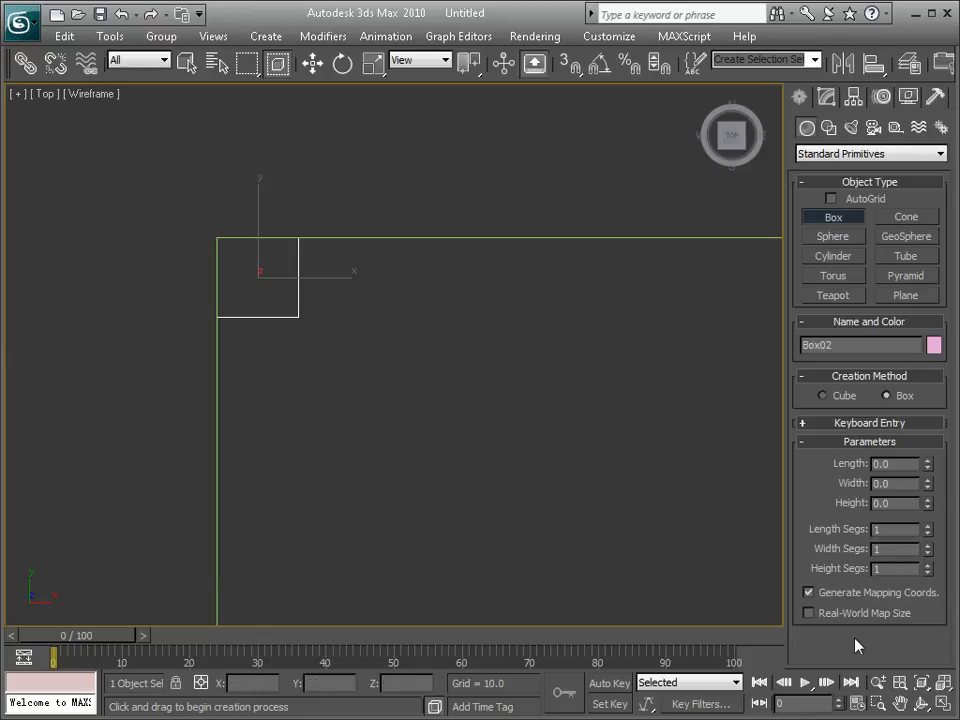
Step: Finish box creation and maximize the Front viewport with its grid hidden
key("alt+w")
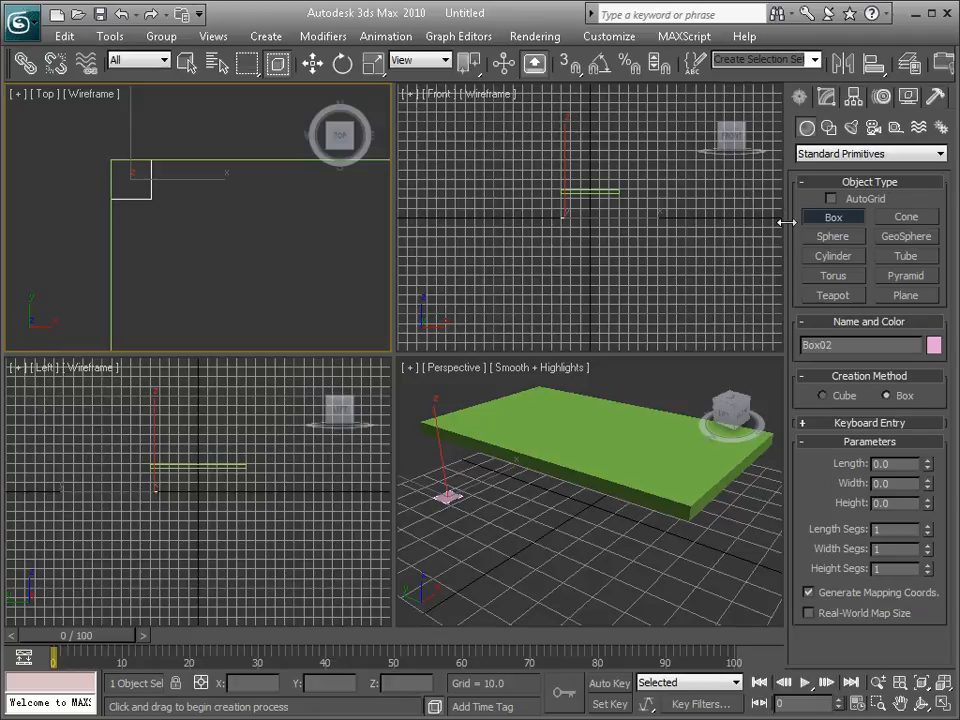
right_click(613, 204)
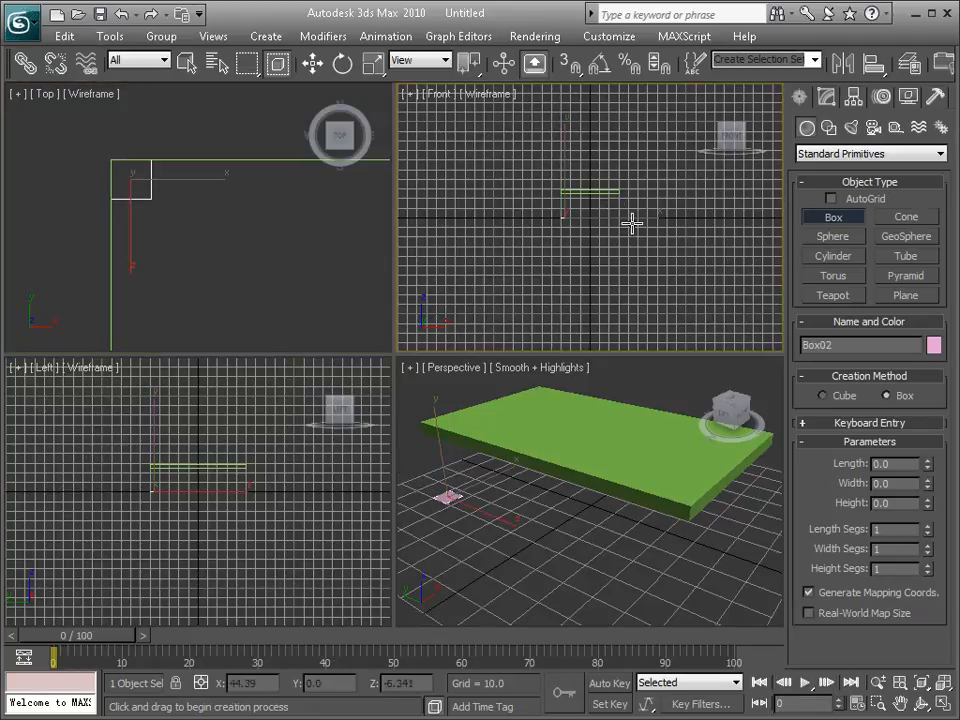
right_click(617, 208)
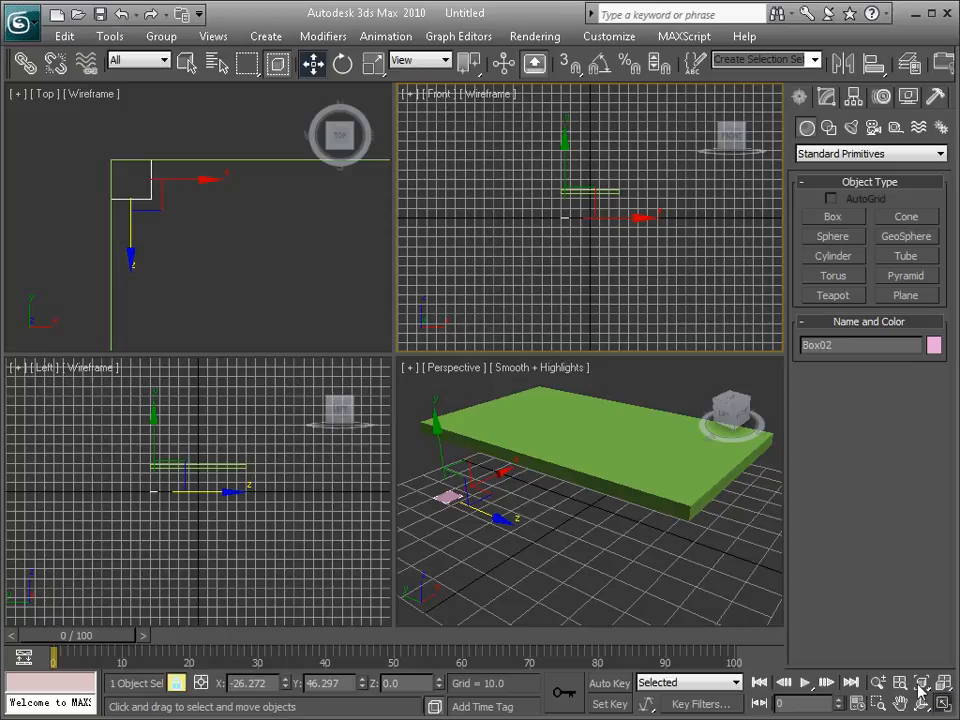
key("alt+w")
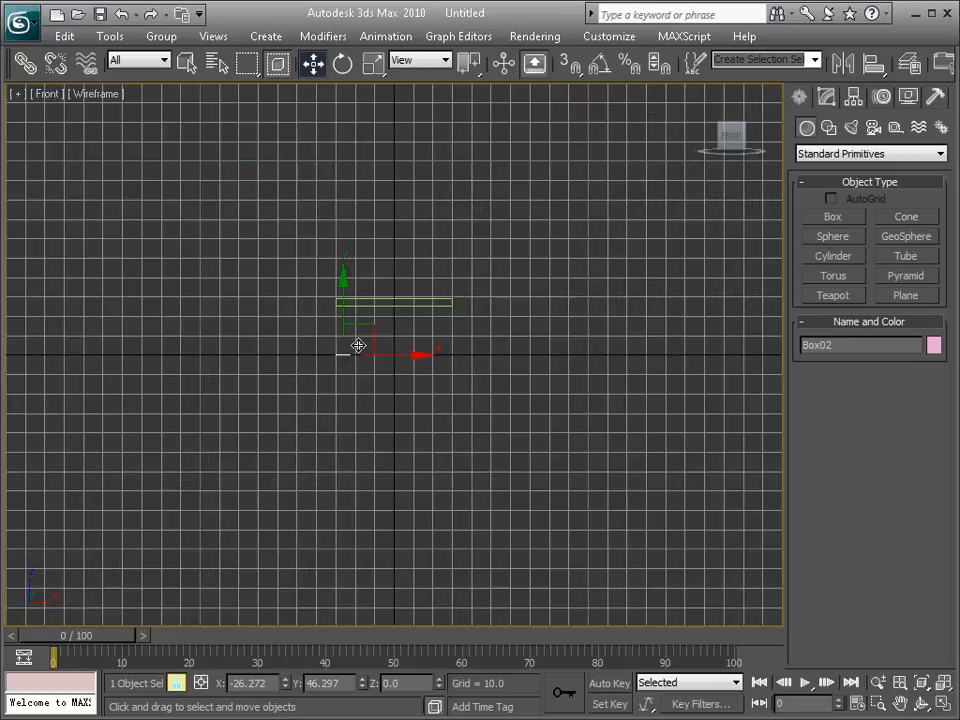
key("g")
scroll(365, 345, "up", 5)
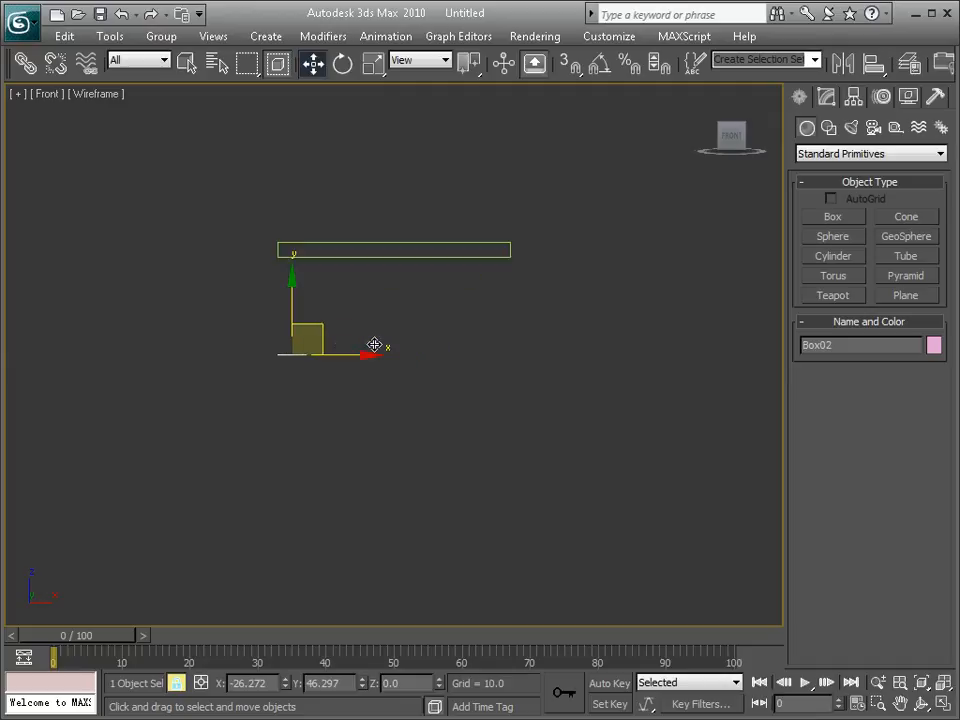
middle_click_drag(336, 268, 356, 296, "alt")
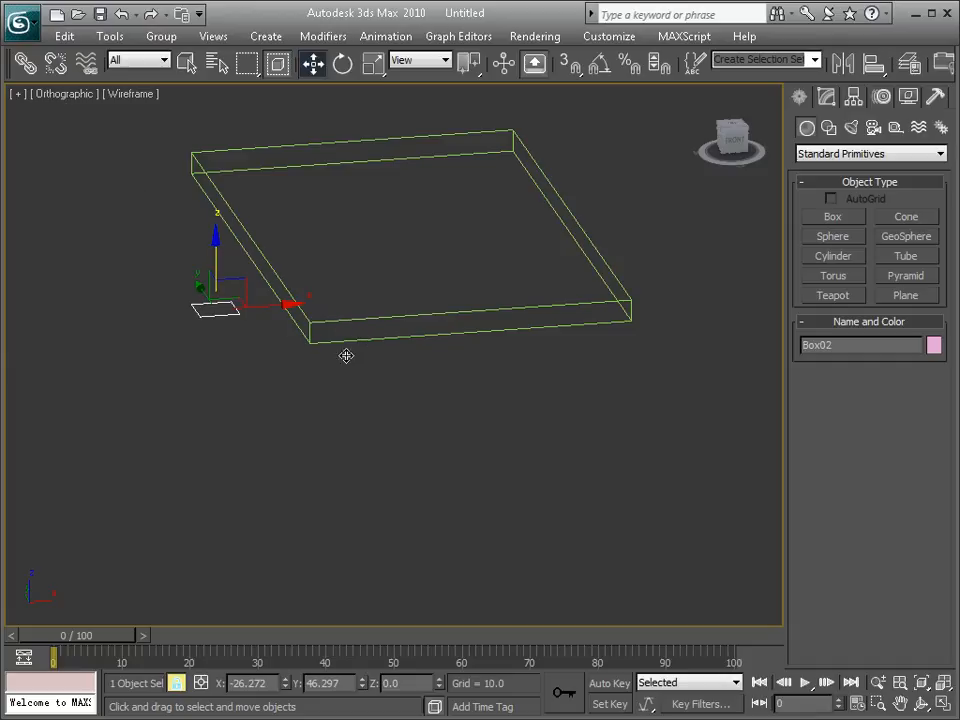
key("f")
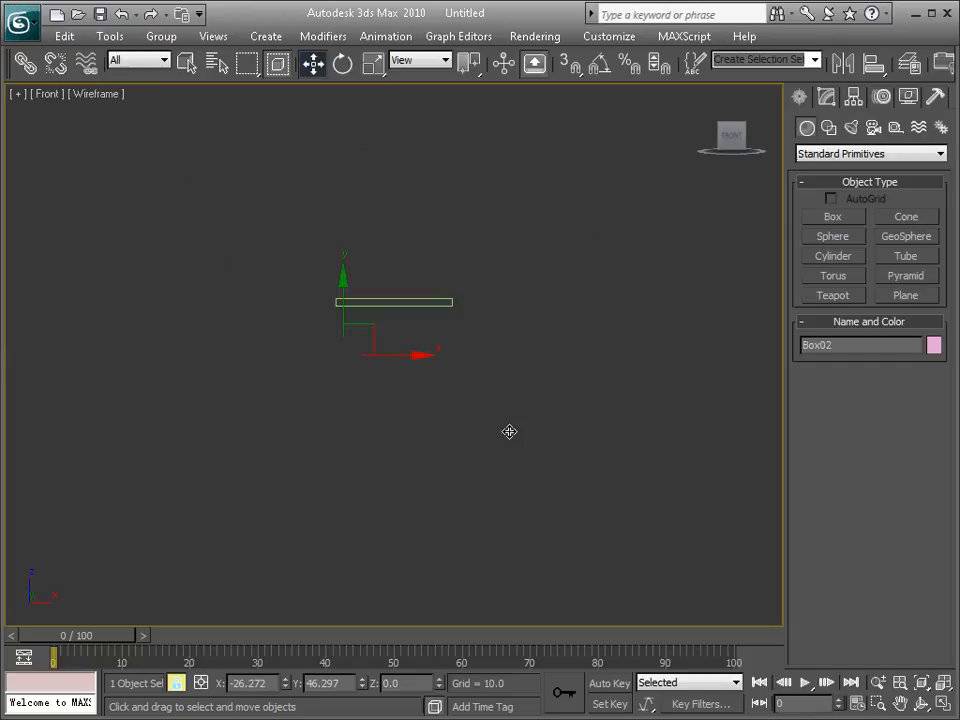
Step: Raise the small corner box's height to about 25.2 so it reaches the slab's underside
scroll(395, 337, "up", 5)
middle_click_drag(347, 272, 396, 377)
scroll(403, 347, "up", 4)
scroll(402, 348, "down", 2)
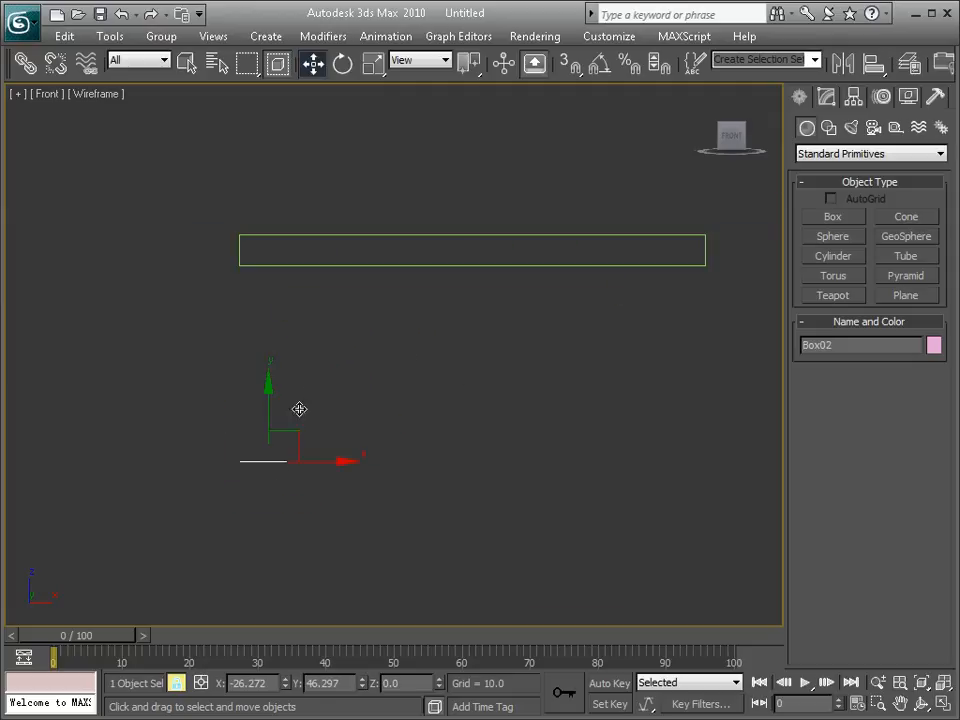
left_click(826, 96)
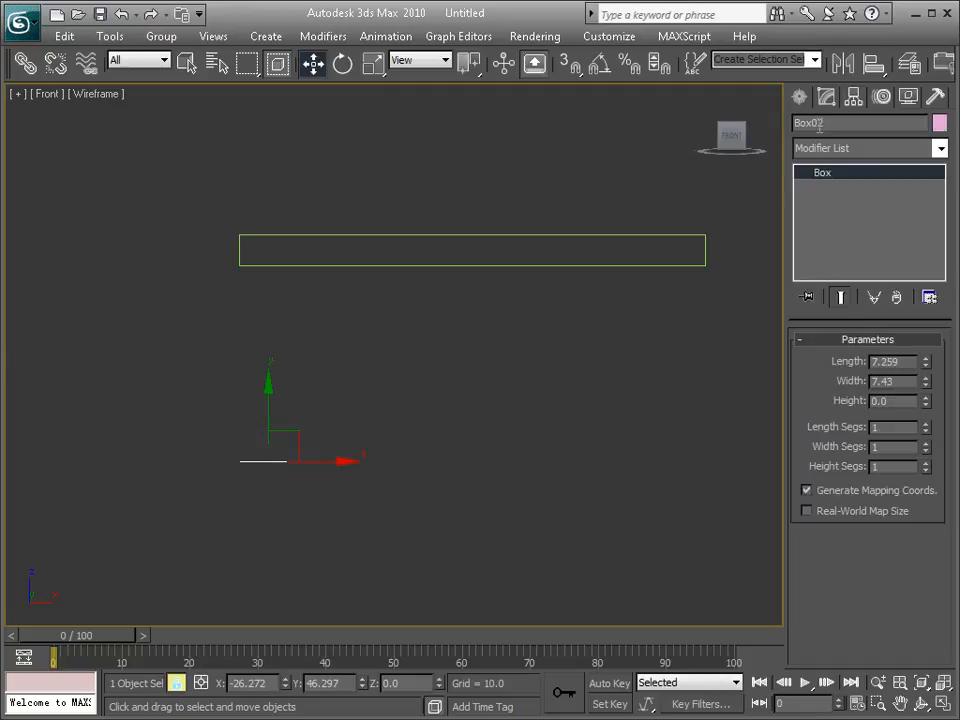
left_click(925, 397)
left_click_drag(925, 400, 925, 340)
left_click_drag(925, 400, 870, 22)
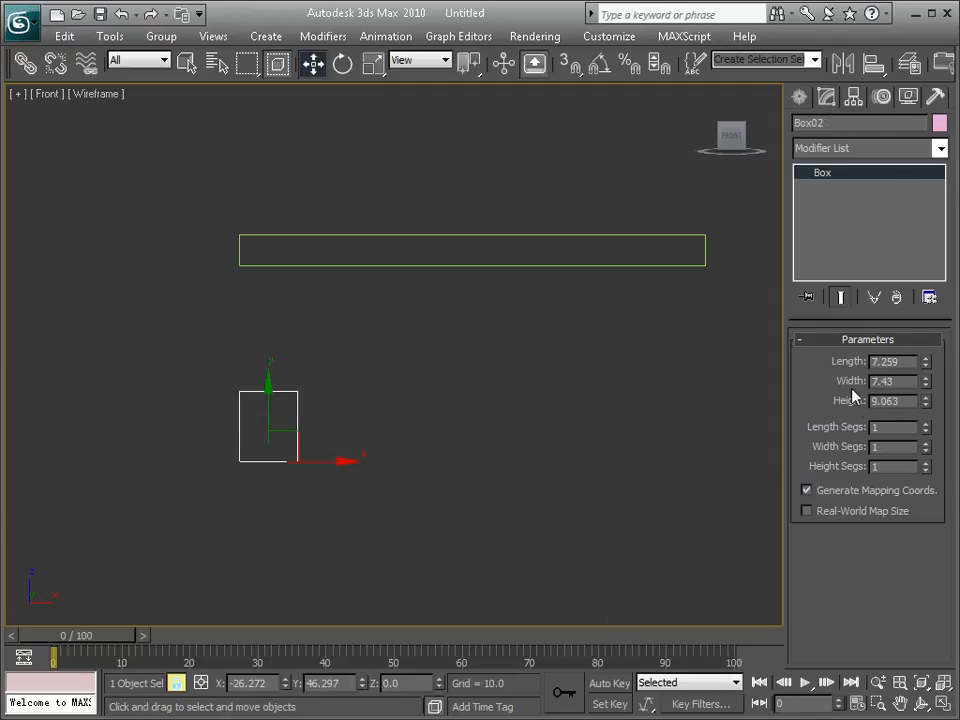
left_click_drag(926, 404, 935, 231)
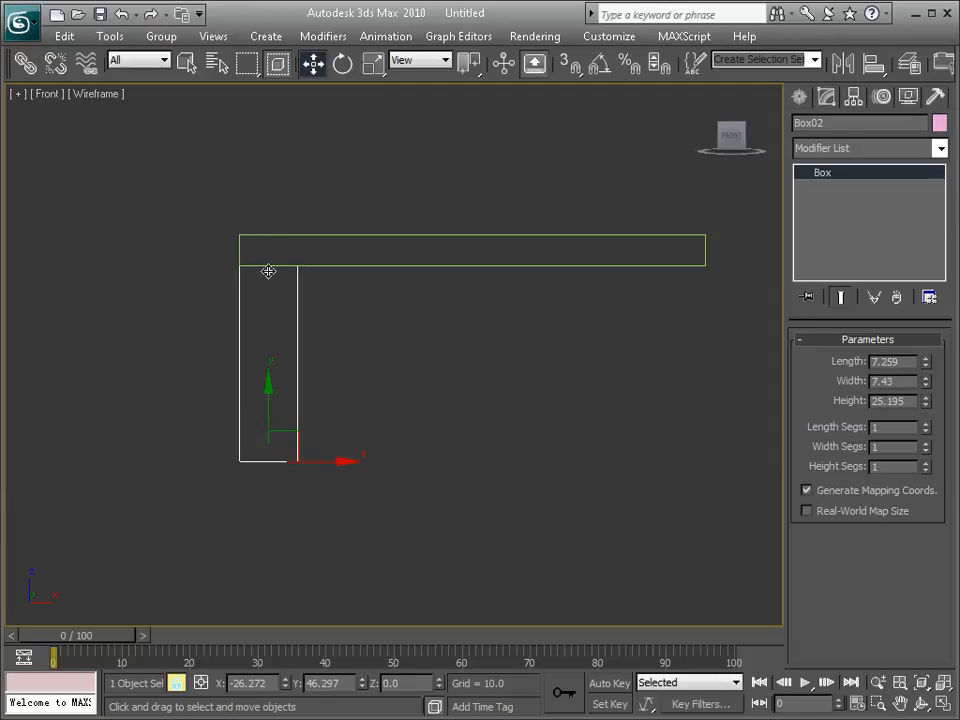
Step: Inspect the leg's top edge against the slab up close and set the leg's height to exactly 25
scroll(268, 271, "up", 3)
middle_click_drag(176, 214, 257, 257)
scroll(533, 387, "up", 4)
scroll(193, 225, "up", 2)
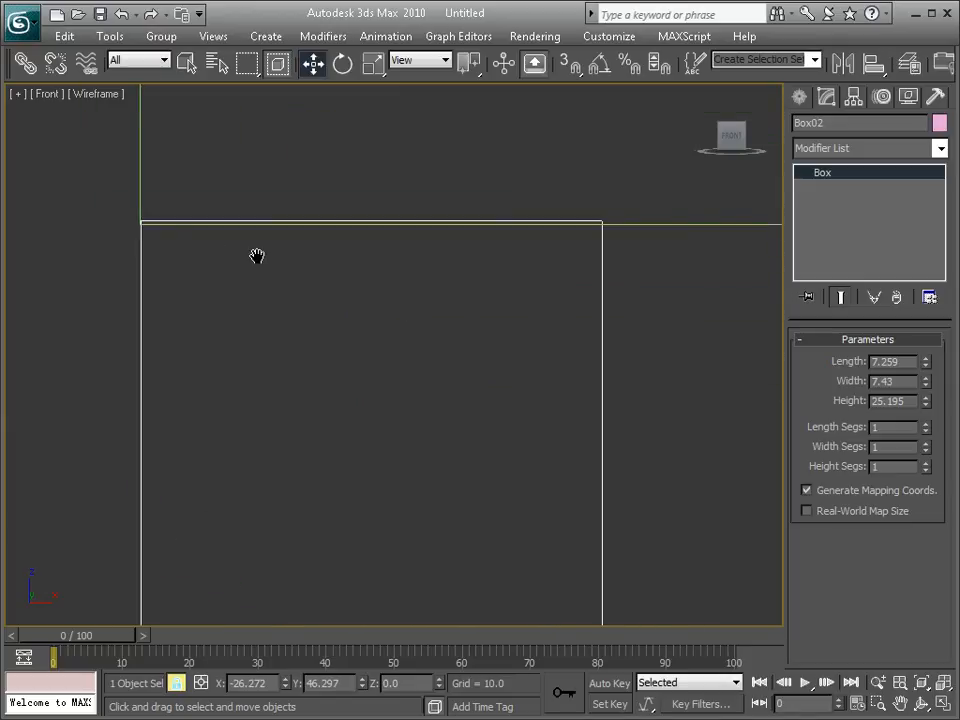
left_click_drag(926, 405, 870, 399)
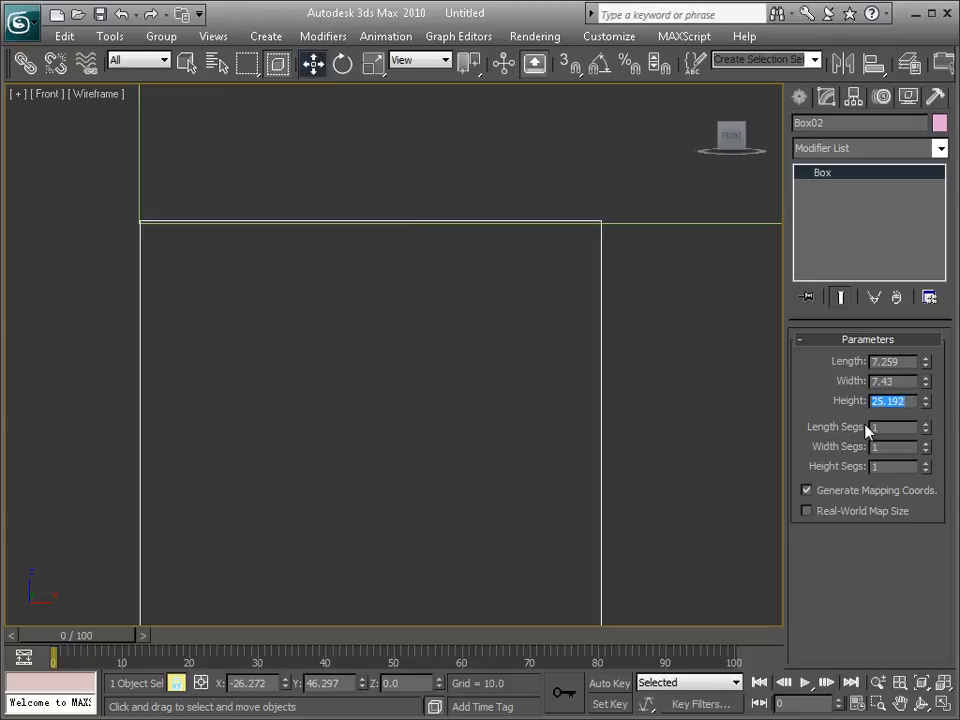
type("25.0")
key("Return")
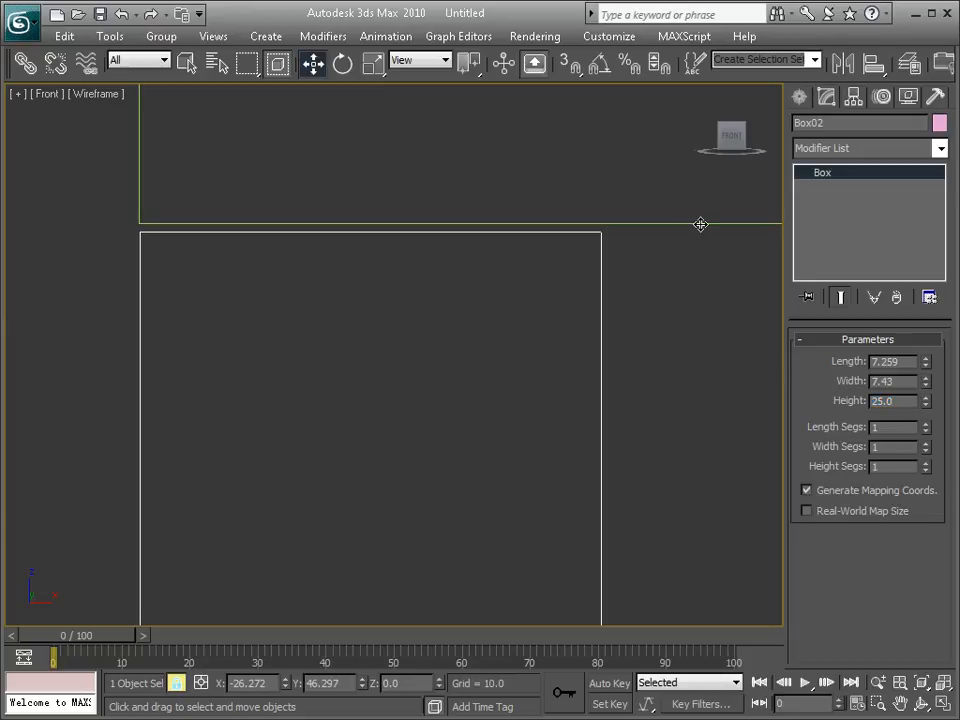
Step: Set the slab's Z position to 25 so it rests on the leg, and deselect it
scroll(317, 284, "down", 2)
scroll(317, 284, "down", 5)
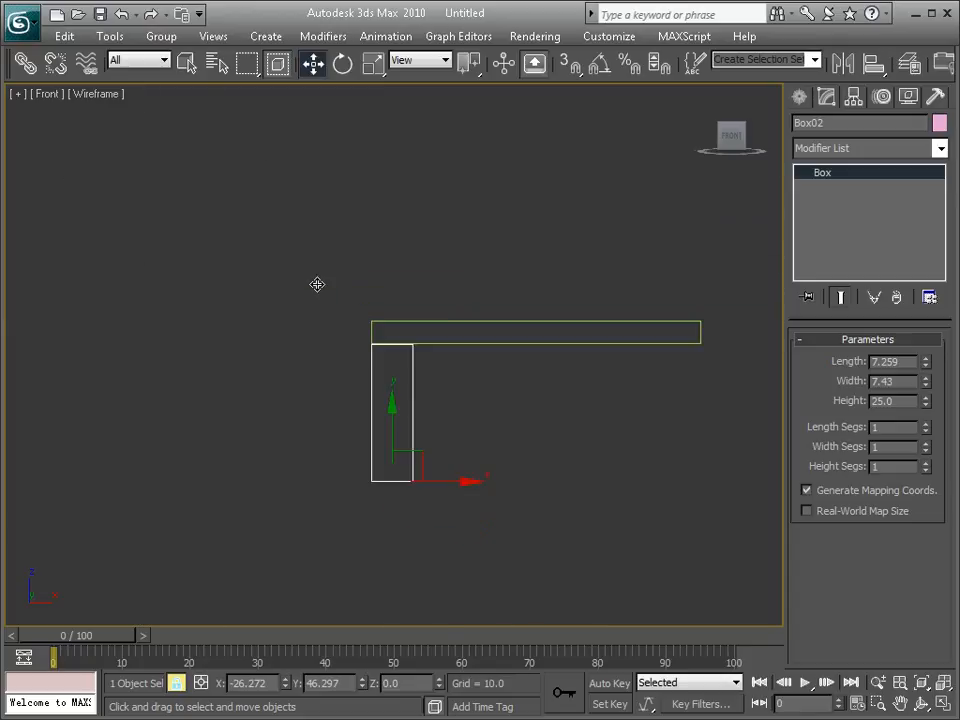
left_click(457, 322)
scroll(445, 363, "up", 5)
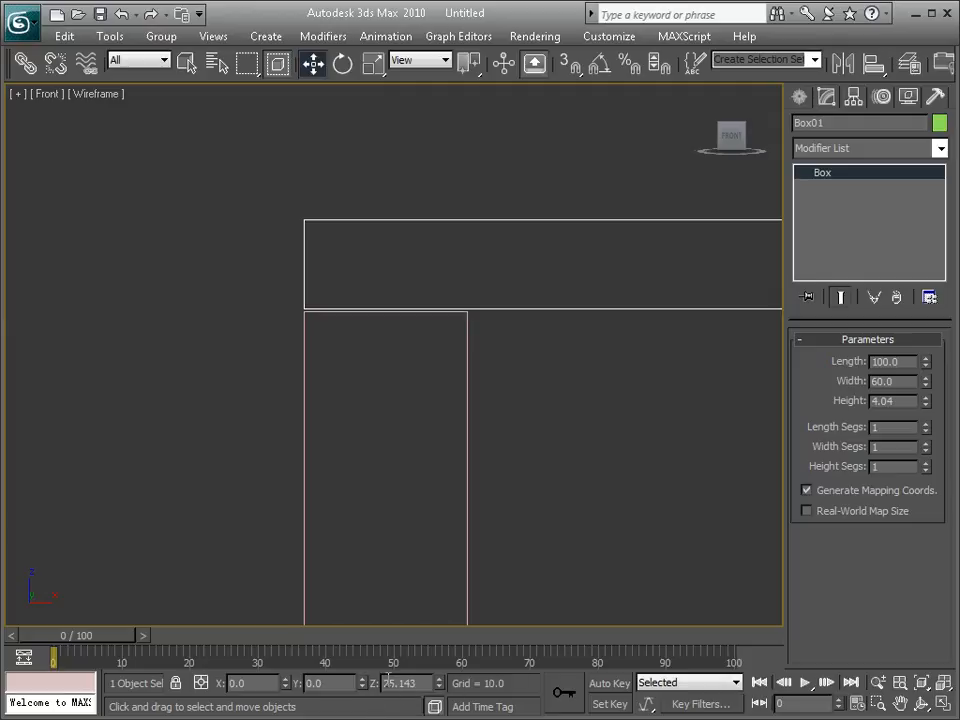
left_click_drag(412, 686, 400, 684)
type("0")
key("Return")
left_click(544, 392)
scroll(400, 322, "up", 5)
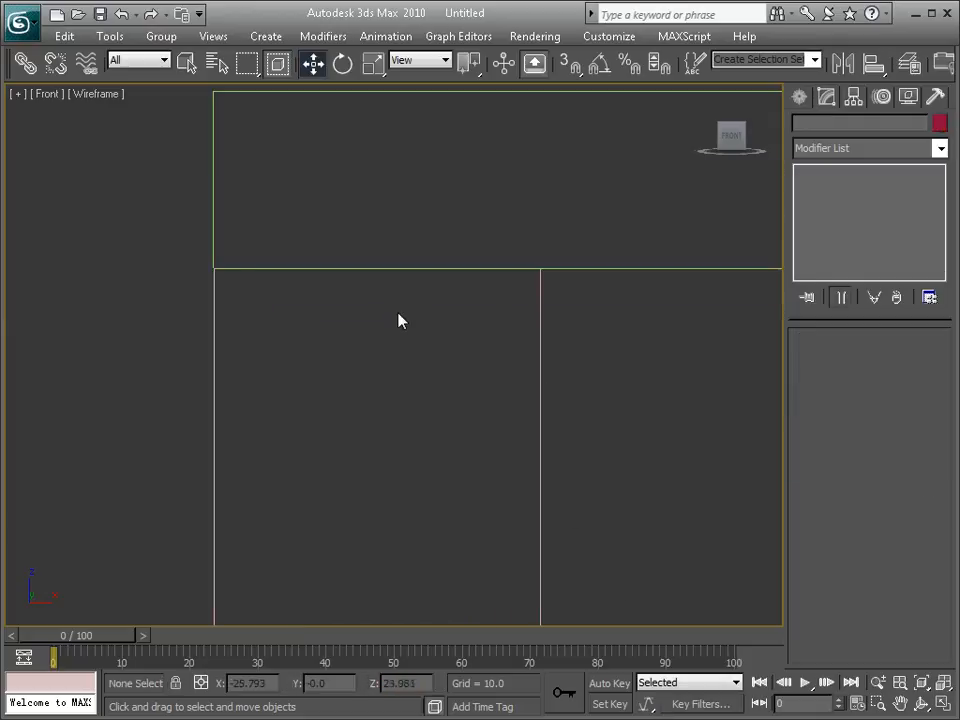
Step: Check the joint between the leg and the slab in the Front viewport, and clear the selection
left_click(214, 306)
left_click(541, 286)
scroll(587, 303, "down", 6)
scroll(575, 381, "down", 2)
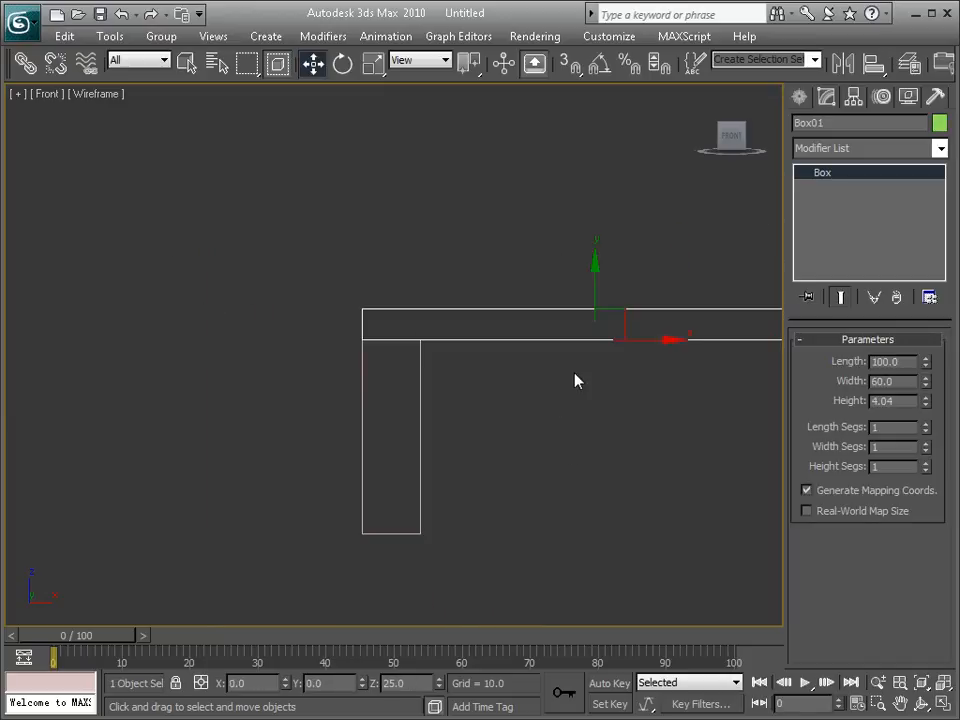
scroll(640, 380, "down", 2)
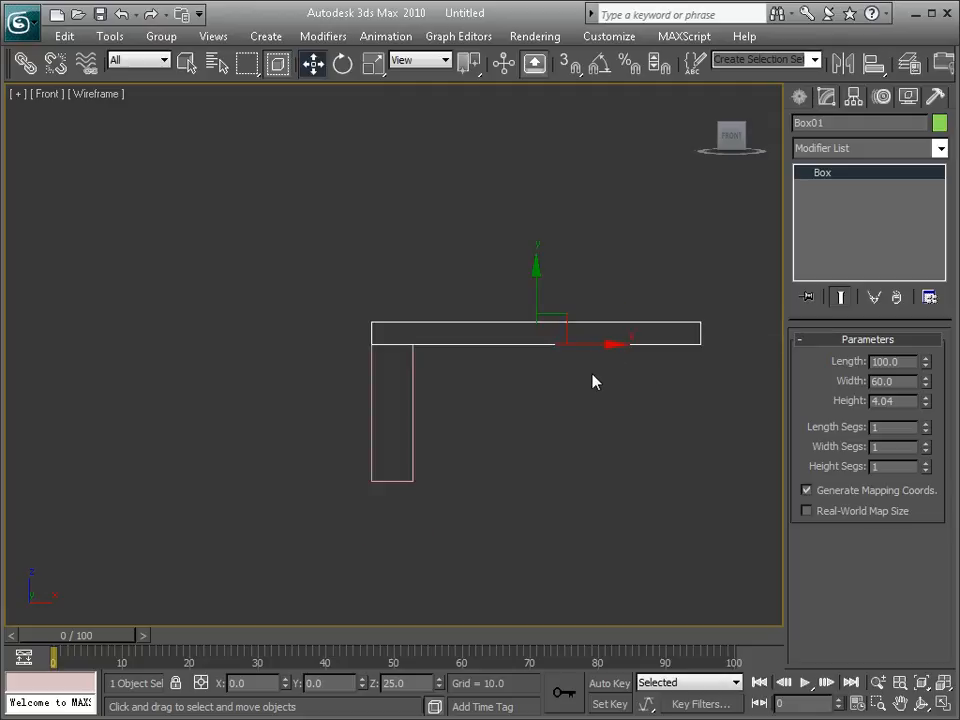
left_click(416, 380)
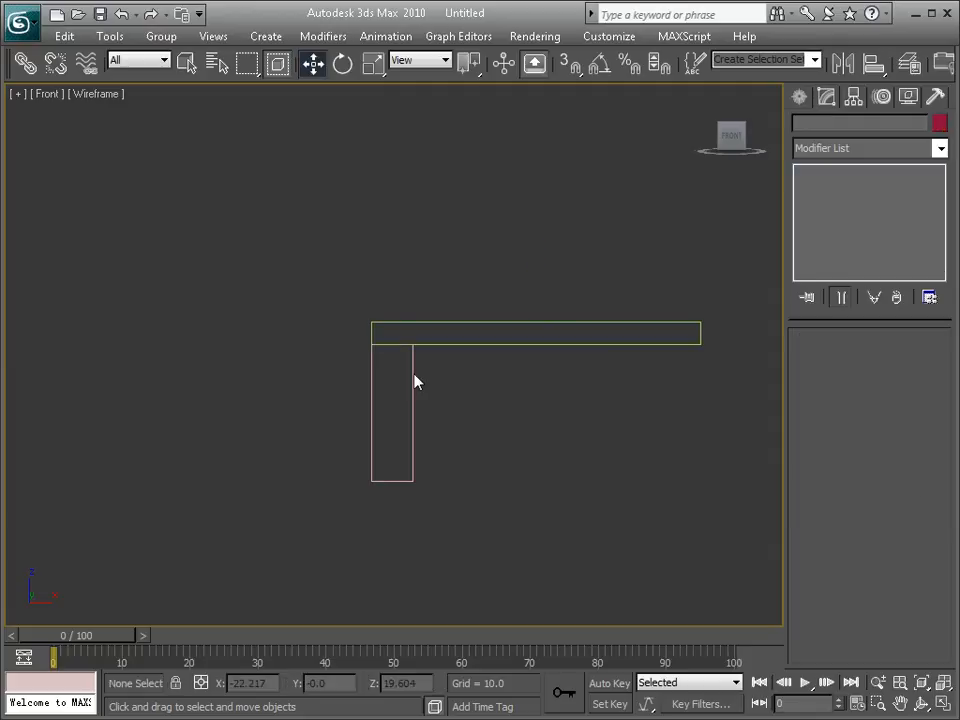
Step: Select the leg and set both its length and width to 5
left_click_drag(469, 388, 426, 452)
left_click_drag(463, 358, 285, 521)
left_click(413, 356)
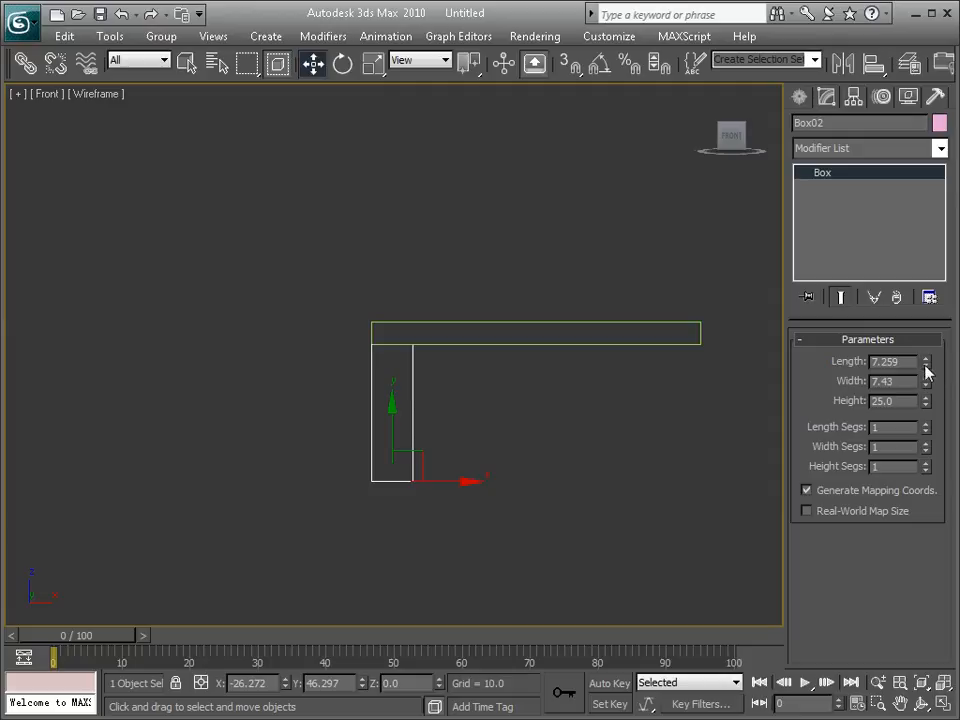
left_click_drag(913, 362, 872, 362)
type("5")
key("Tab")
type("5")
key("Return")
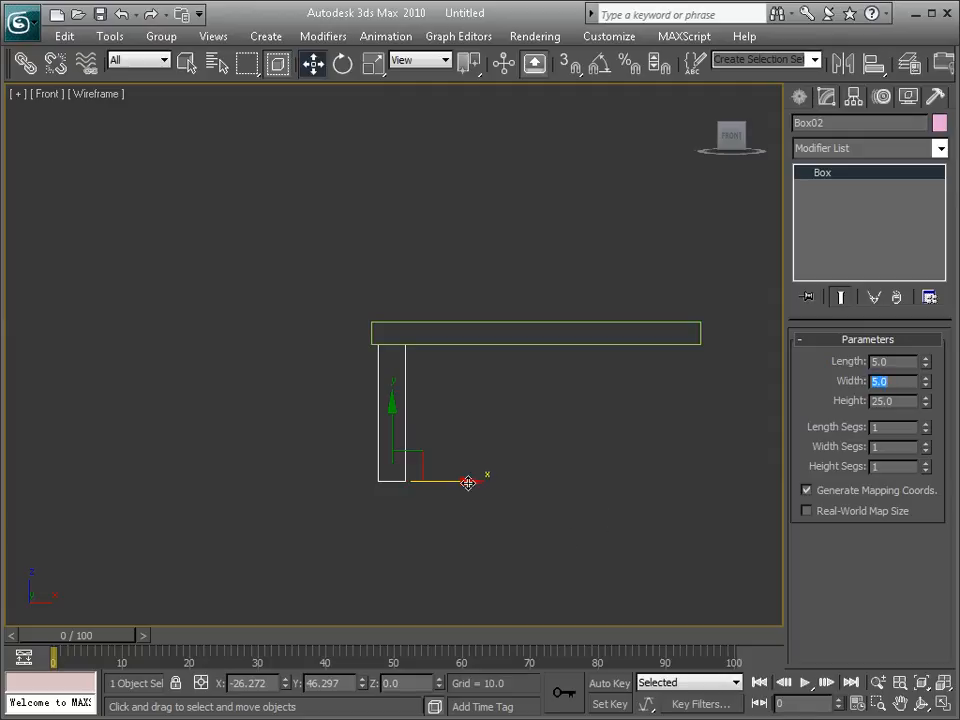
Step: Move the leg along X to about -26.95, closer to the slab's edge, and check it in the maximized Perspective viewport
left_click_drag(465, 483, 461, 484)
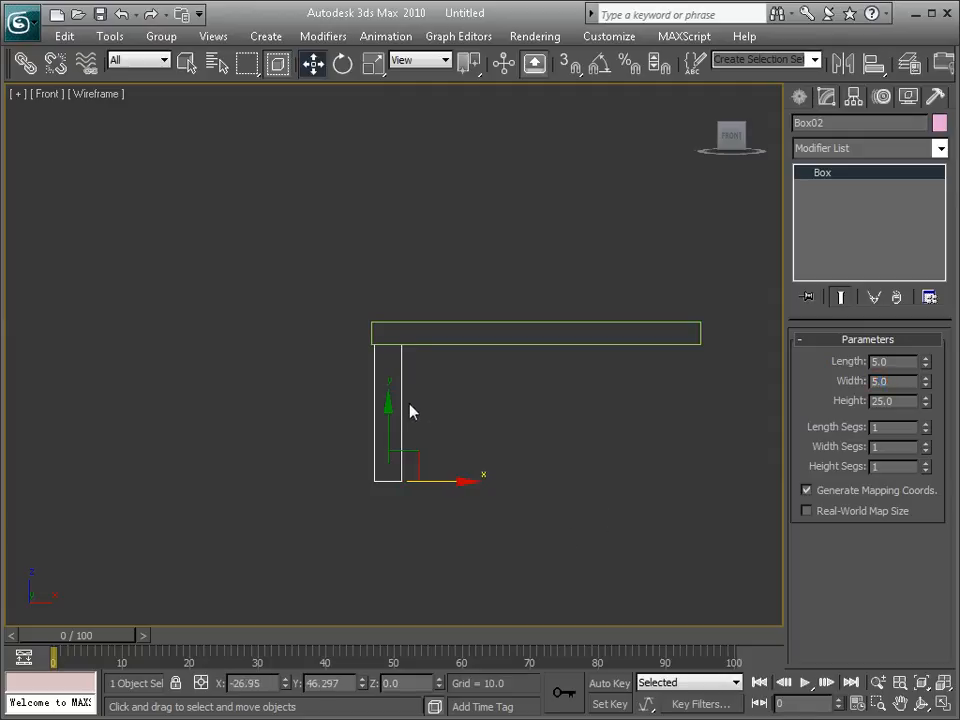
scroll(381, 348, "up", 3)
scroll(474, 355, "down", 2)
key("alt+w")
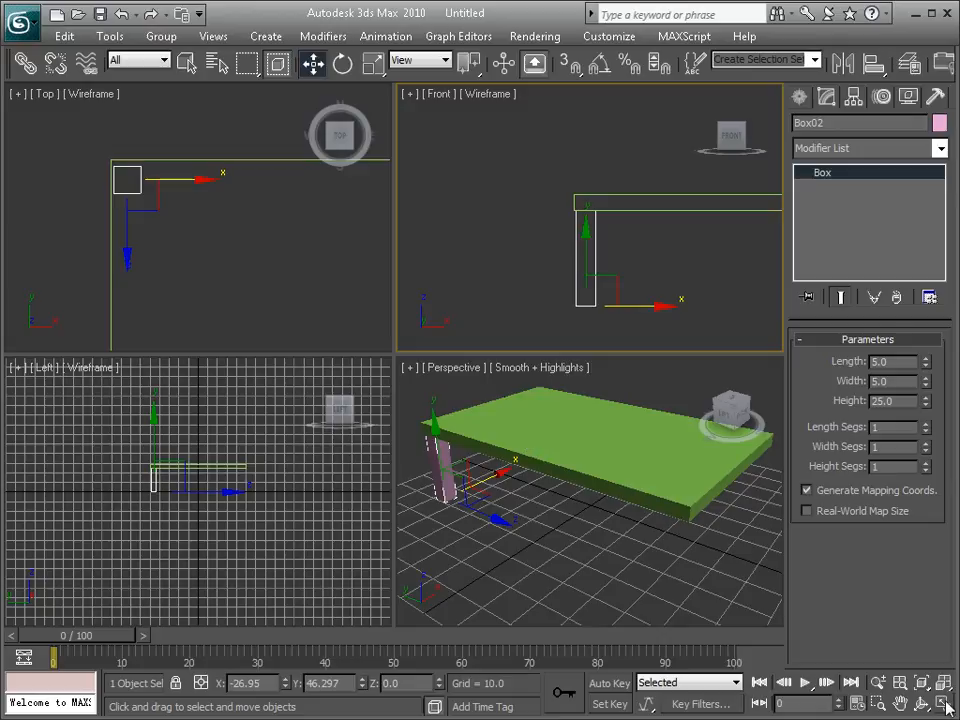
right_click(651, 546)
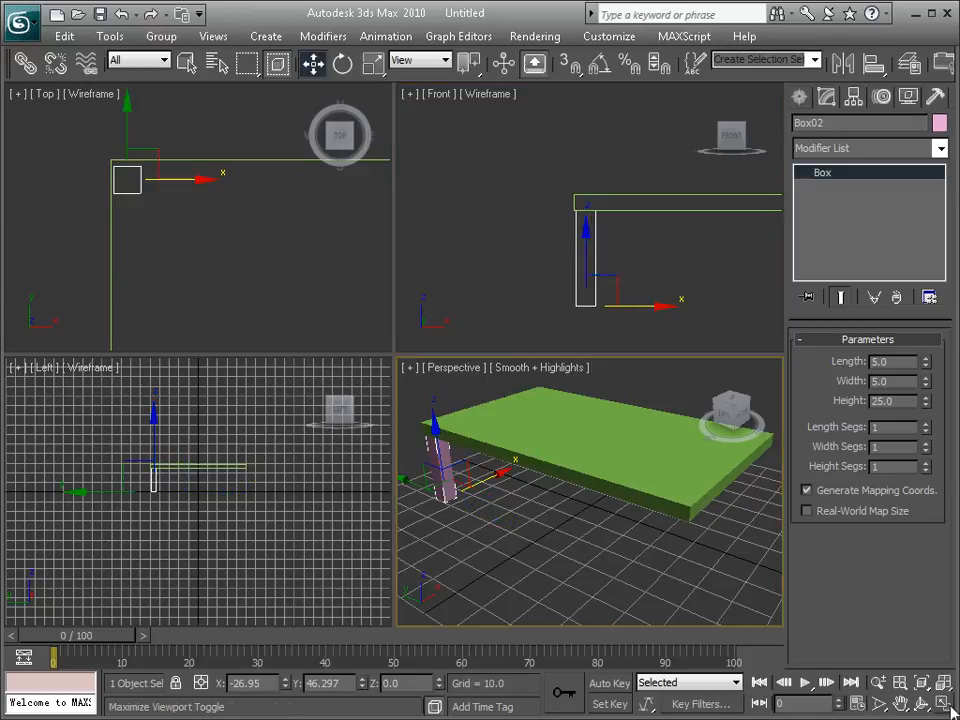
key("alt+w")
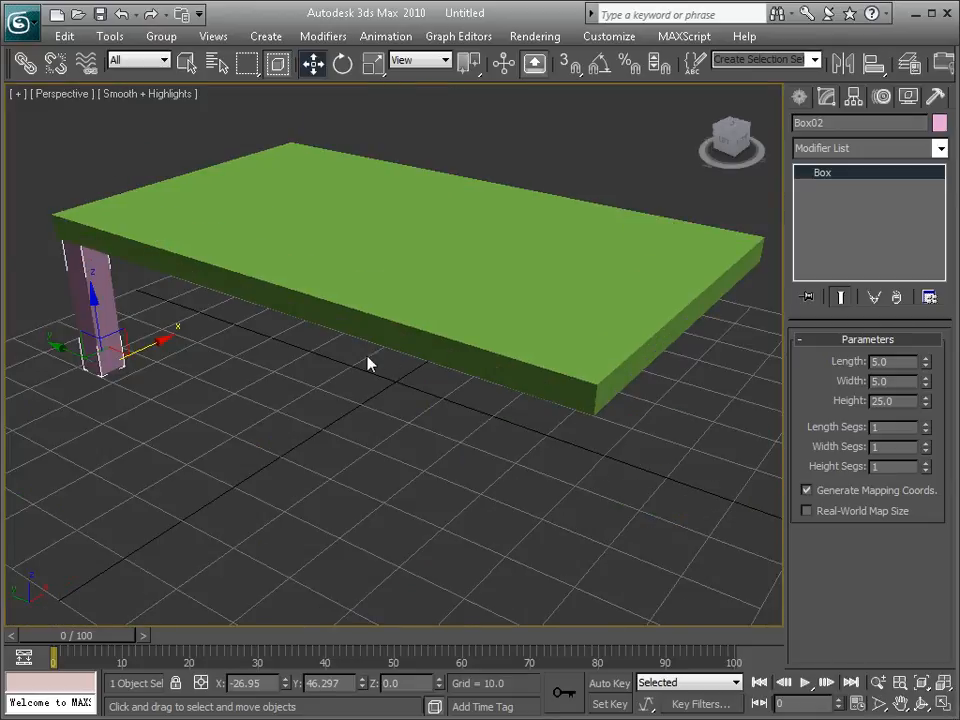
middle_click_drag(337, 391, 270, 327, "alt")
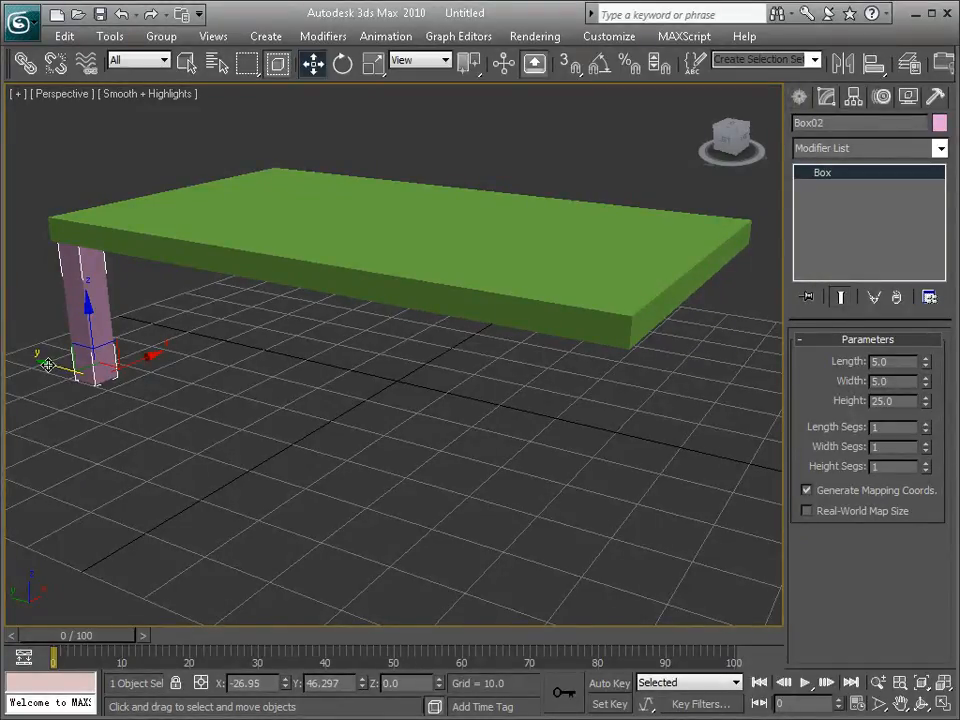
Step: Clone the leg along Y to the slab's adjacent corner, at about Y -46.52, as one independent Copy
mouse_move(48, 365)
left_mouse_down("shift")
mouse_move(452, 467)
mouse_move(553, 499)
mouse_move(548, 511)
left_mouse_up("shift")
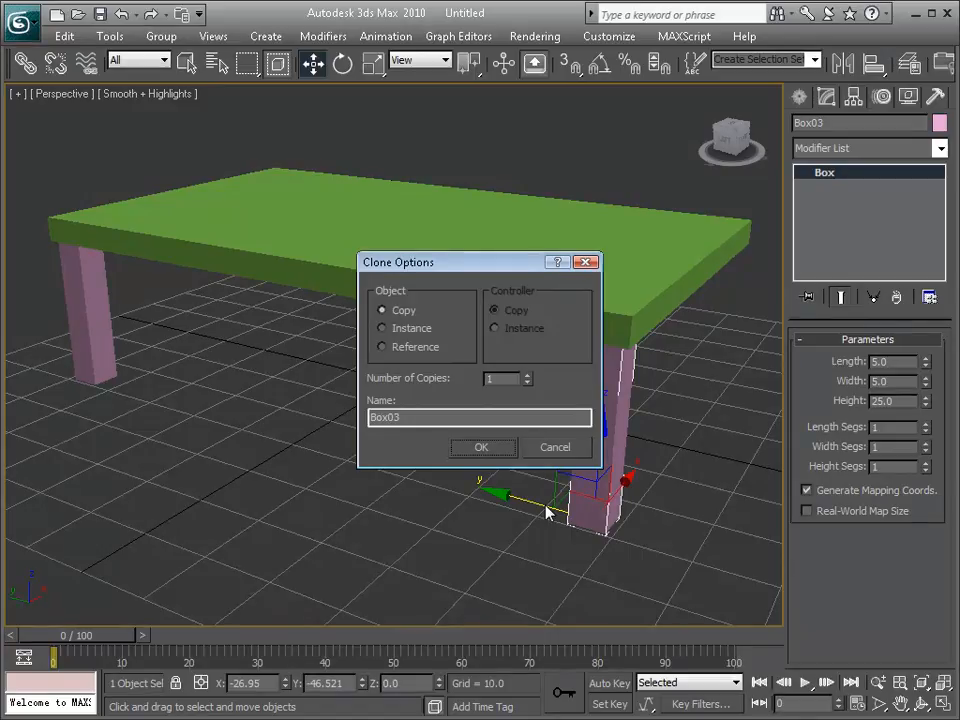
mouse_move(505, 266)
left_mouse_down()
mouse_move(411, 237)
mouse_move(370, 190)
mouse_move(345, 178)
left_mouse_up()
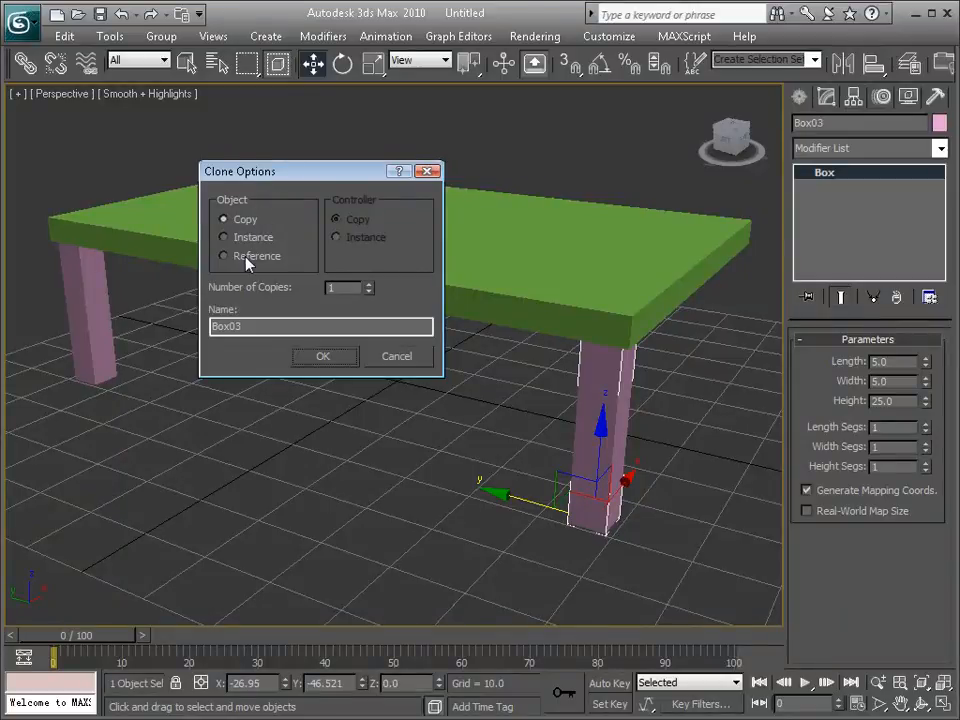
left_click_drag(321, 178, 395, 165)
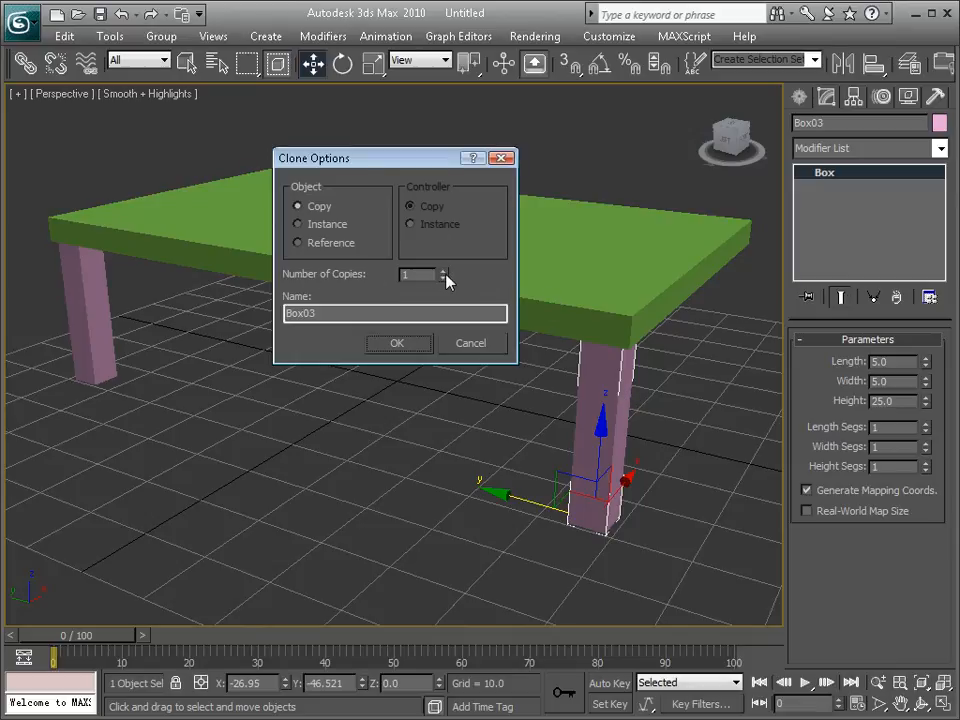
left_click(413, 349)
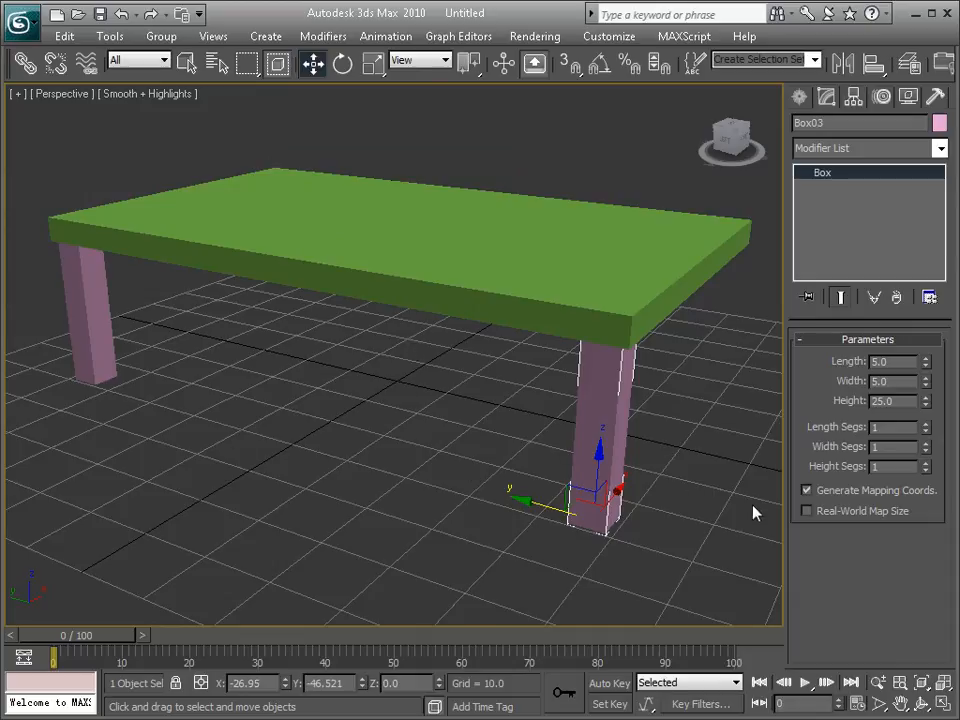
Step: Test lowering the original leg's height to about 17.25 without keeping the change, and delete the copied leg
left_click(197, 376)
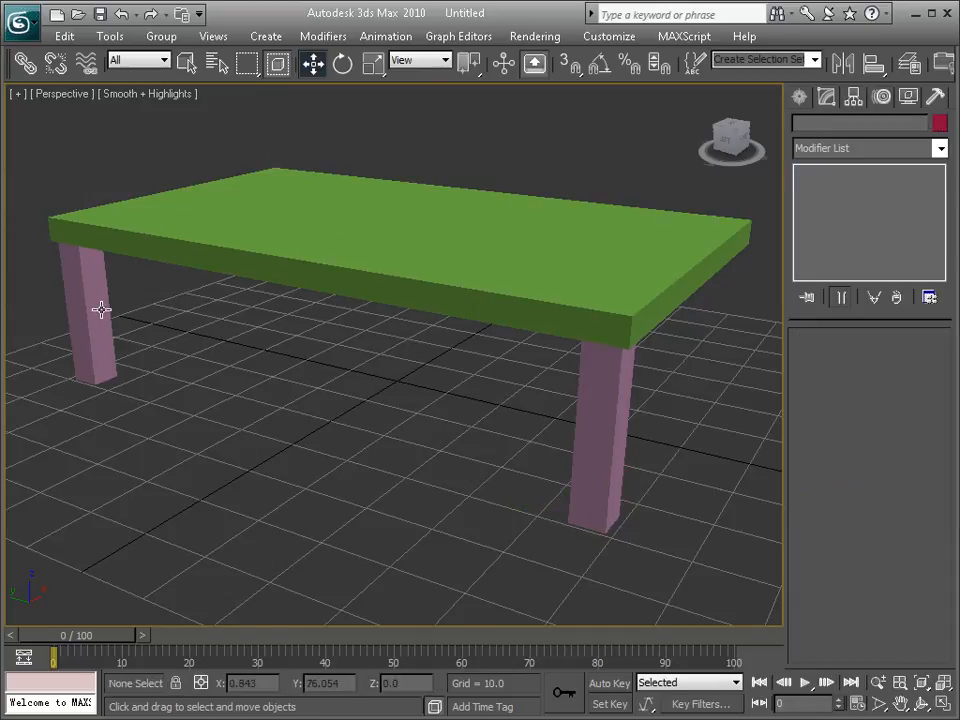
left_click(101, 310)
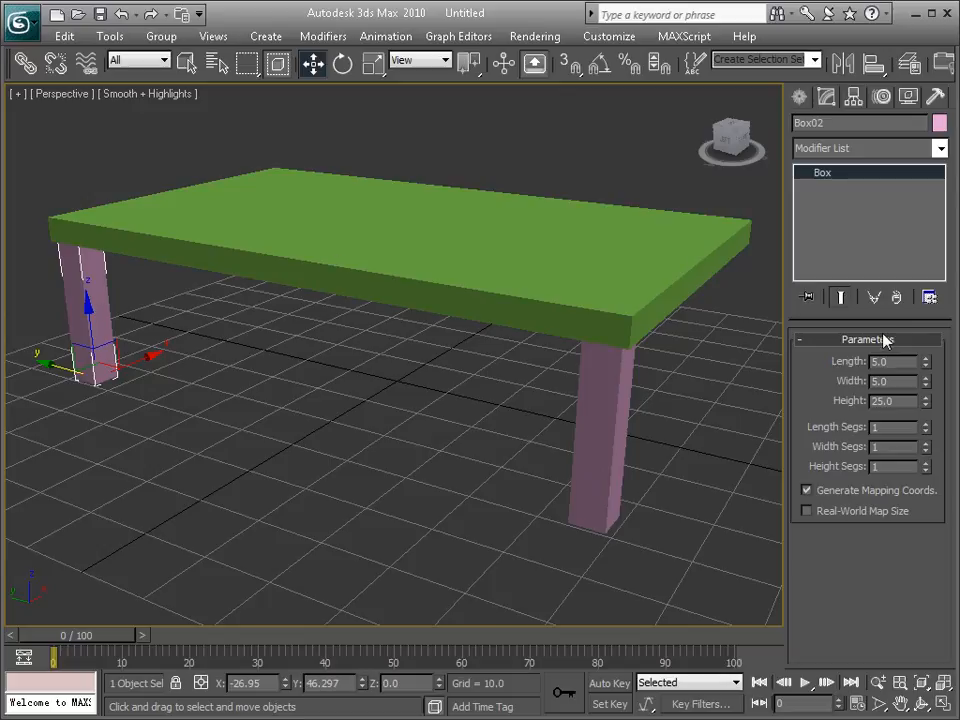
left_click_drag(927, 403, 688, 431)
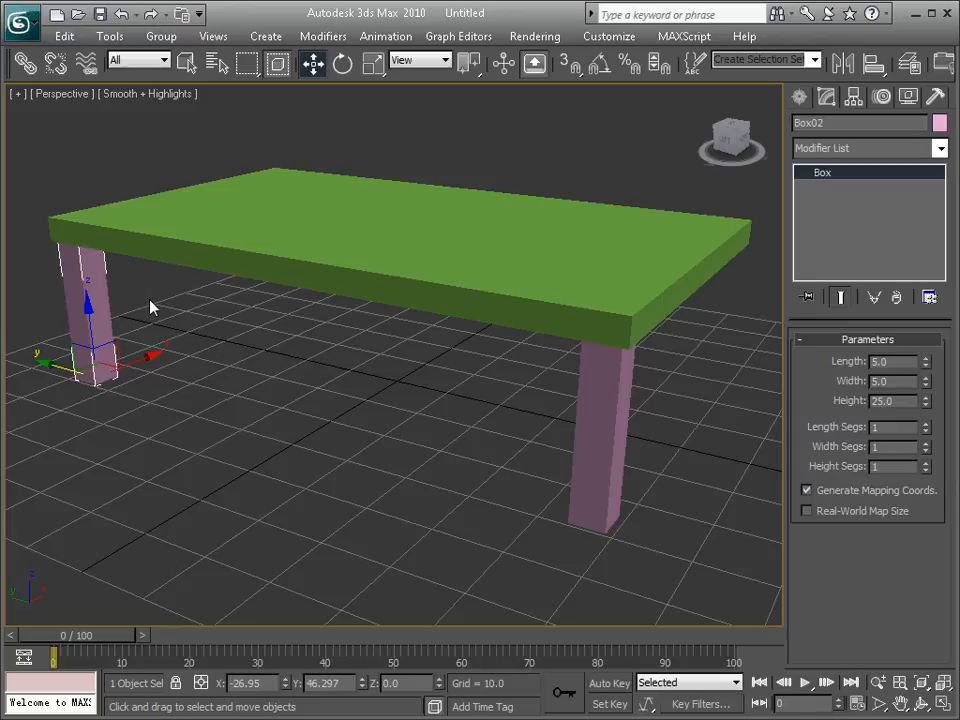
left_click(150, 307)
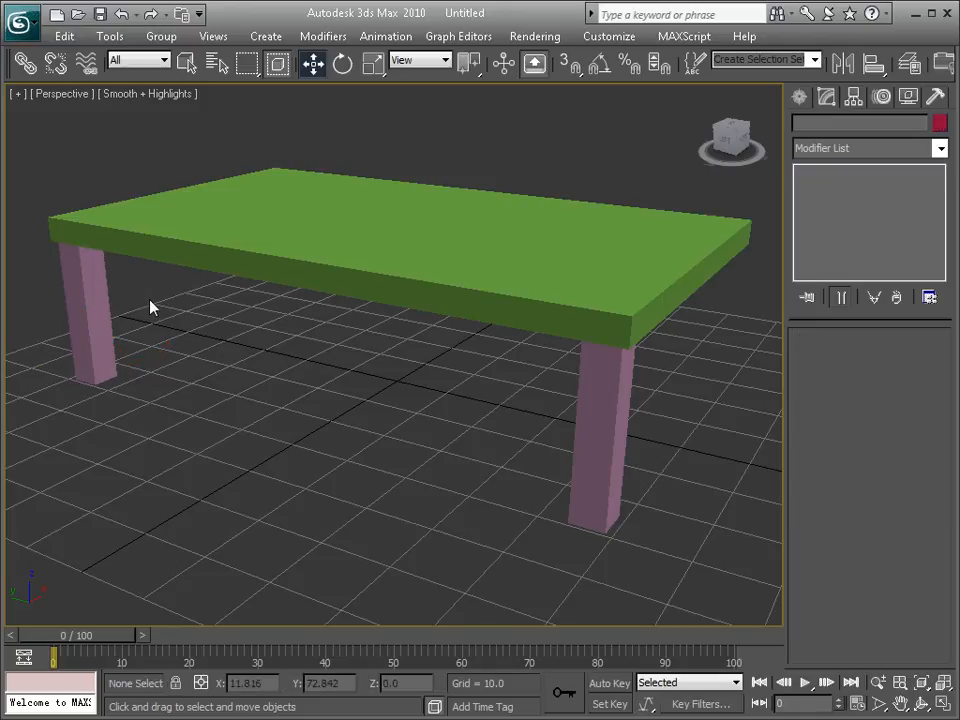
left_click(606, 373)
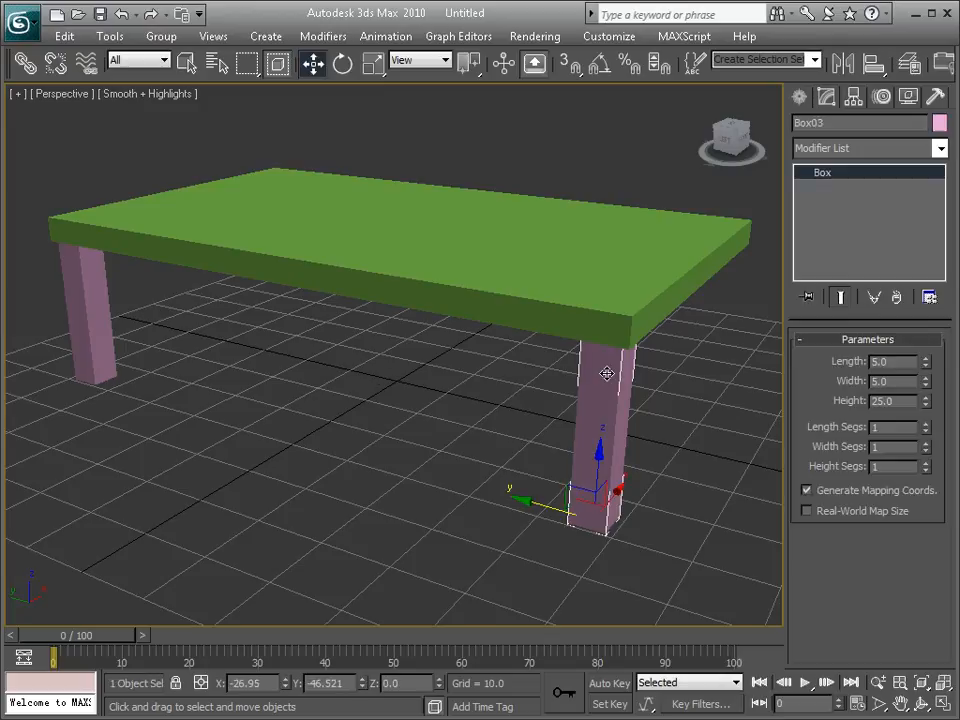
key("Delete")
Step: Clone the original leg along Y to about -46.97 as an Instance, and clear the selection
left_click(94, 308)
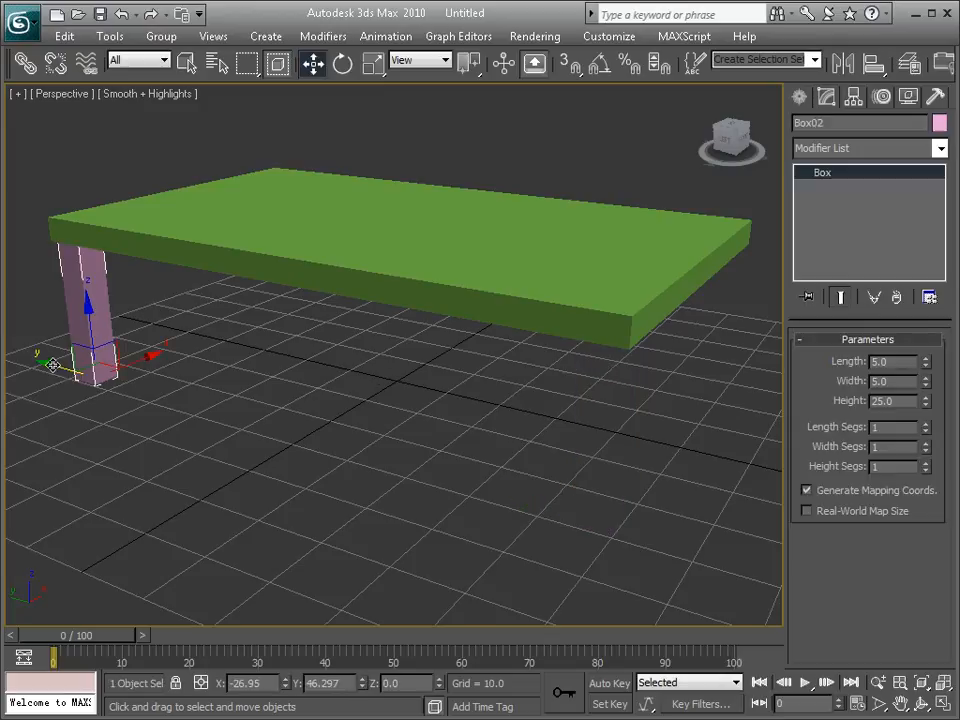
mouse_move(52, 364)
left_mouse_down("shift")
mouse_move(312, 414)
mouse_move(557, 477)
mouse_move(557, 487)
left_mouse_up("shift")
left_click_drag(497, 270, 443, 187)
left_click(329, 245)
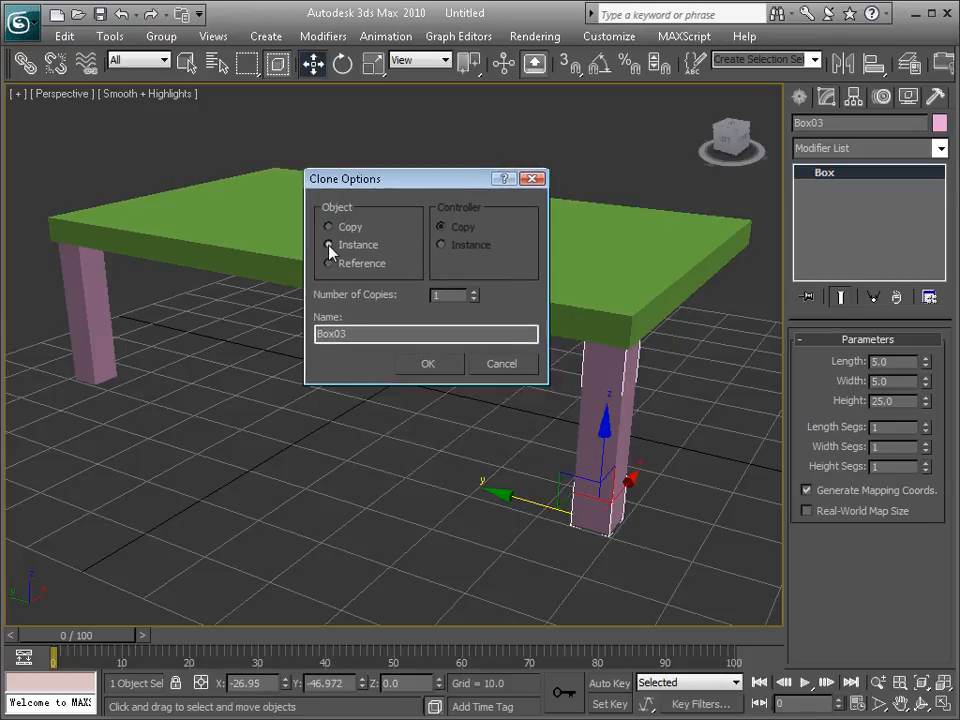
left_click(437, 366)
left_click(300, 405)
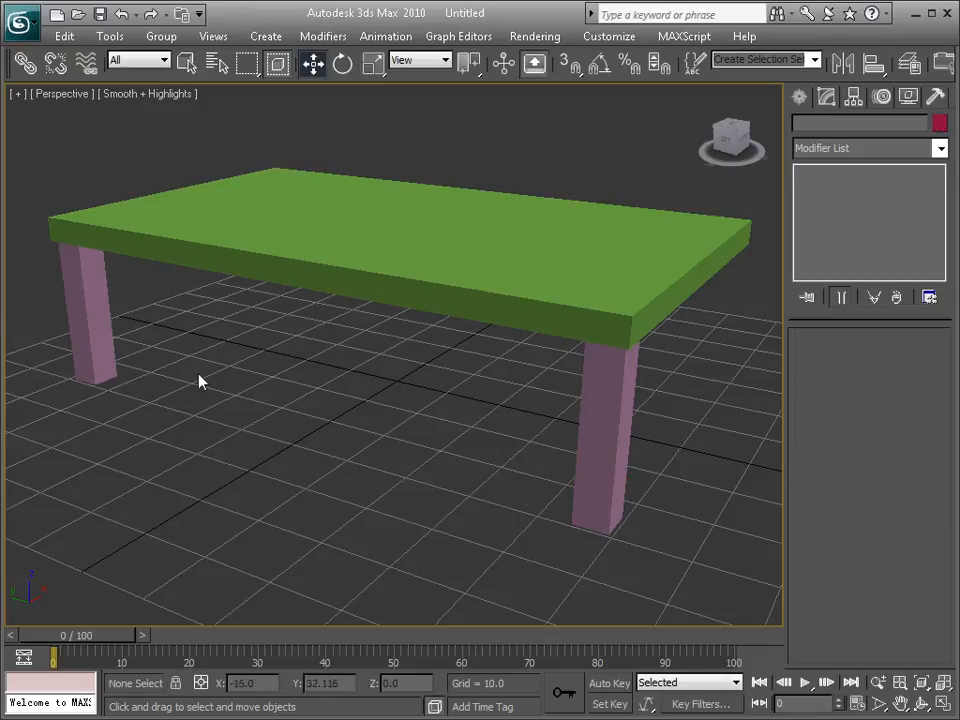
Step: Vary the original leg's height to test the instance link, set it back to 25, and clear the selection
left_click(95, 322)
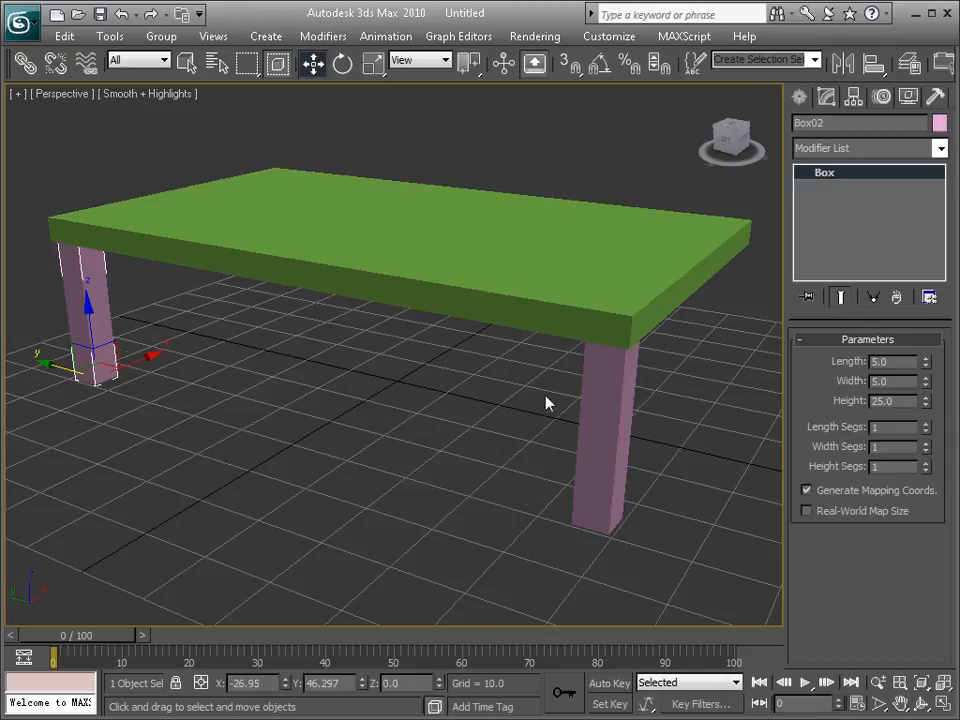
left_click_drag(929, 406, 922, 372)
double_click(903, 399)
type("25")
key("Return")
left_click(501, 465)
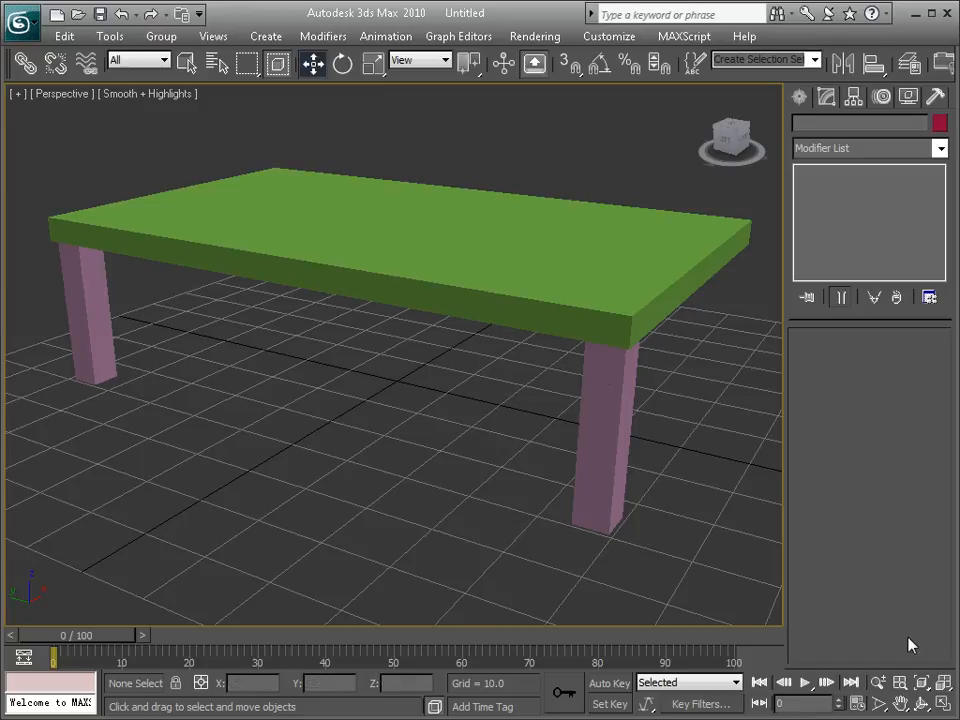
Step: In the maximized Top viewport, nudge the instanced leg to about X -26.93, Y -46.17 inside the slab's corner, and deselect it
left_click(943, 704)
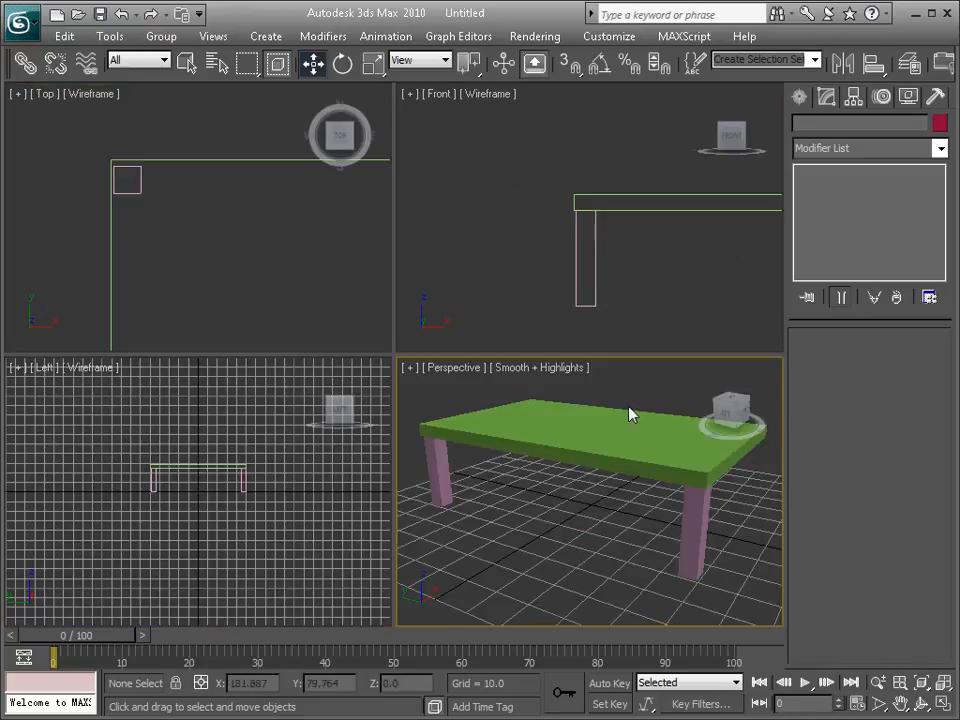
left_click(210, 440)
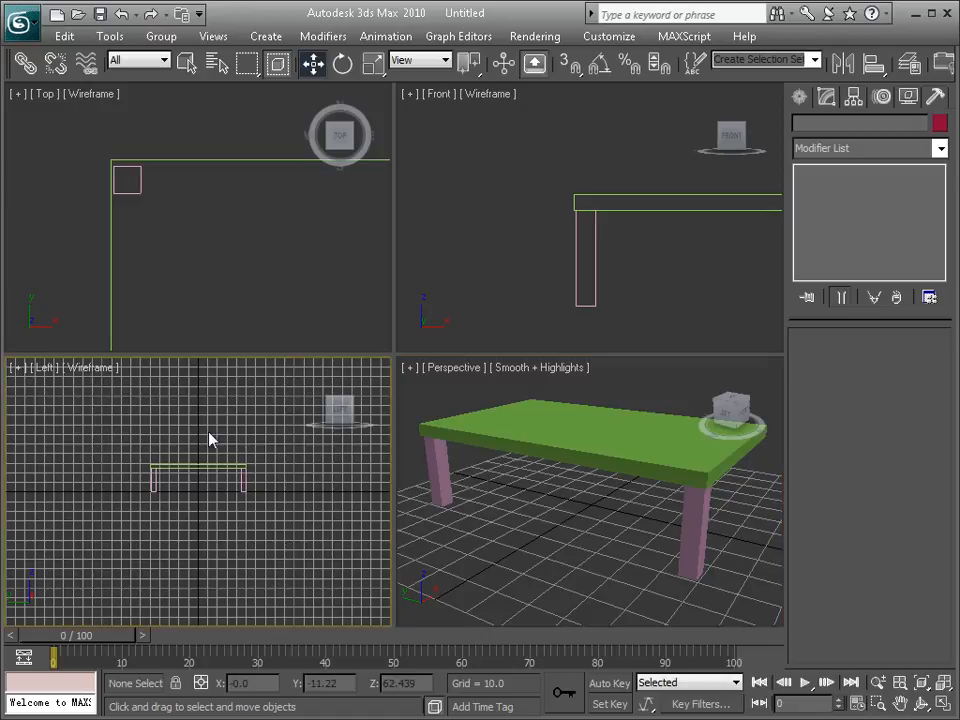
left_click(188, 248)
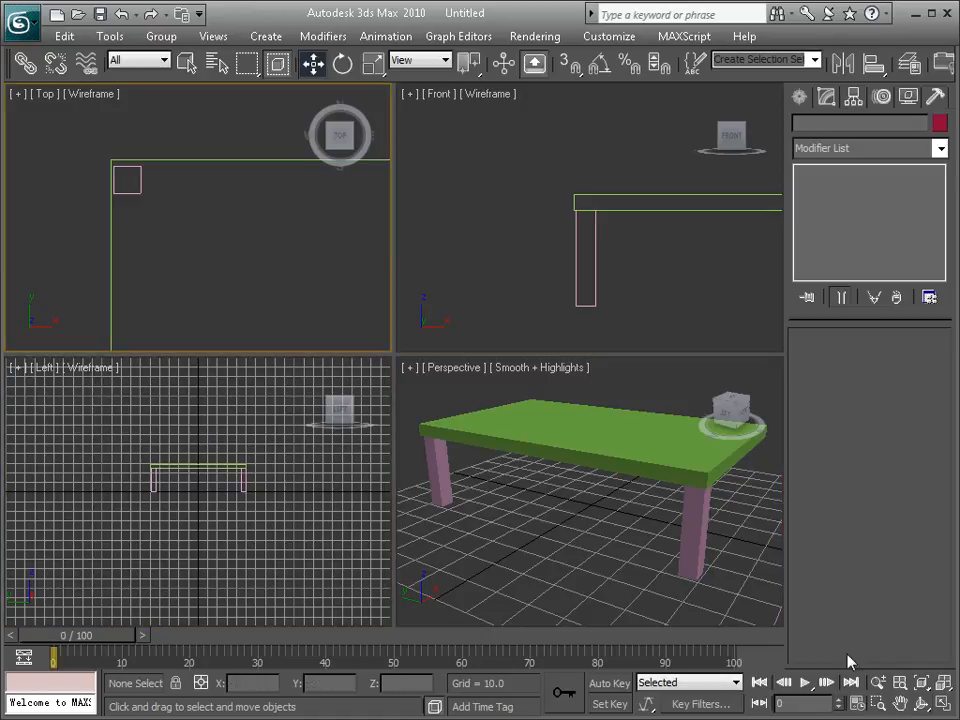
key("alt+w")
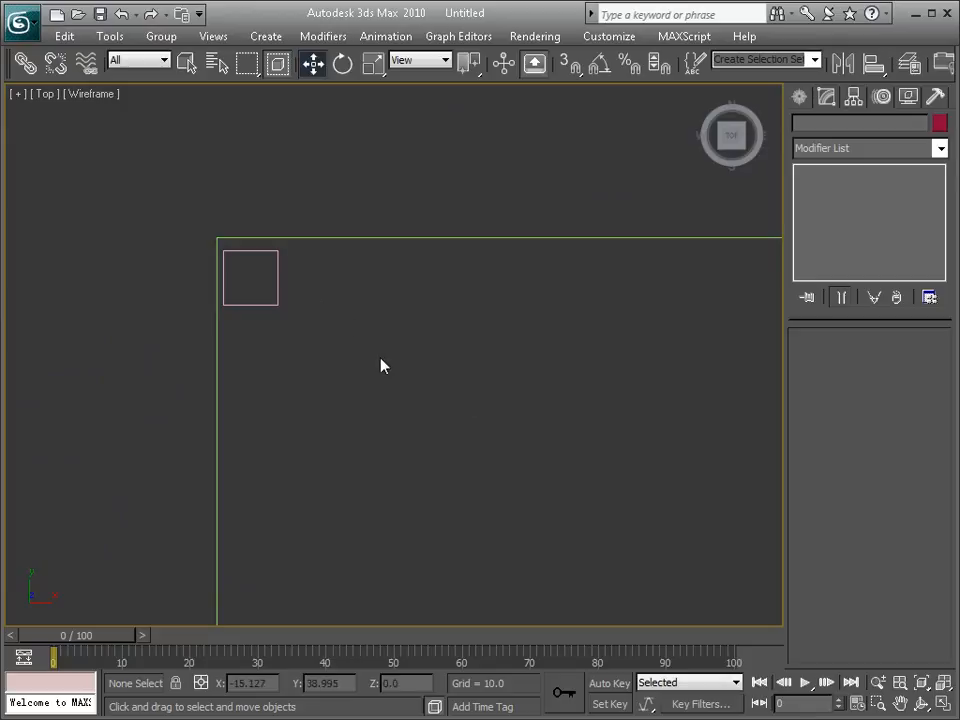
scroll(381, 365, "down", 3)
middle_click_drag(435, 409, 411, 176)
scroll(411, 190, "down", 1)
middle_click_drag(408, 261, 435, 261)
scroll(400, 205, "up", 1)
scroll(365, 240, "down", 1)
left_click(355, 517)
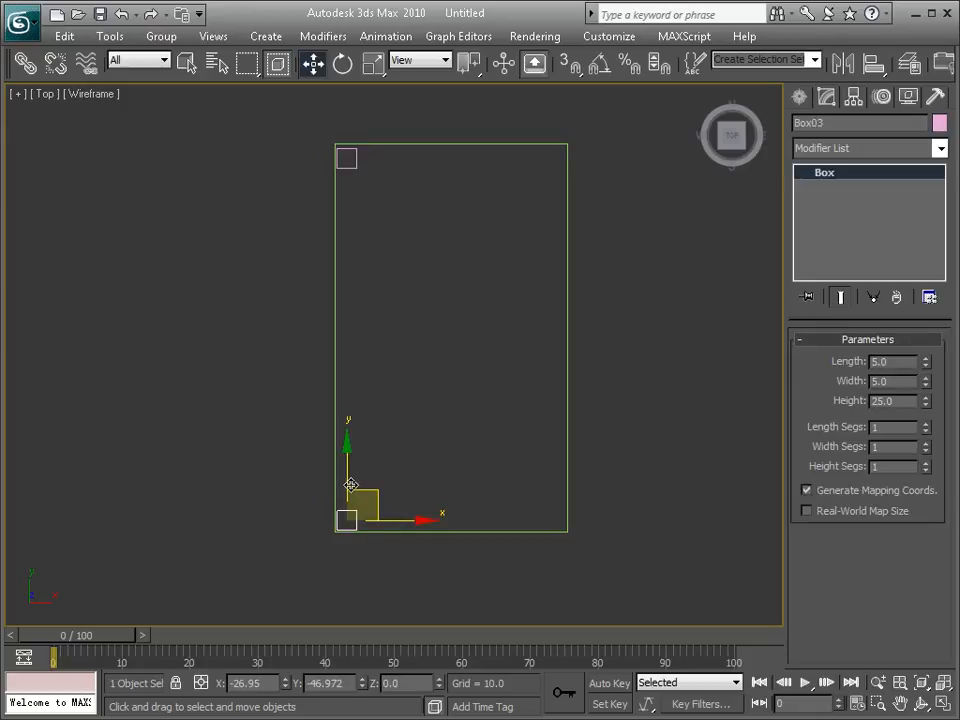
left_click_drag(351, 484, 351, 482)
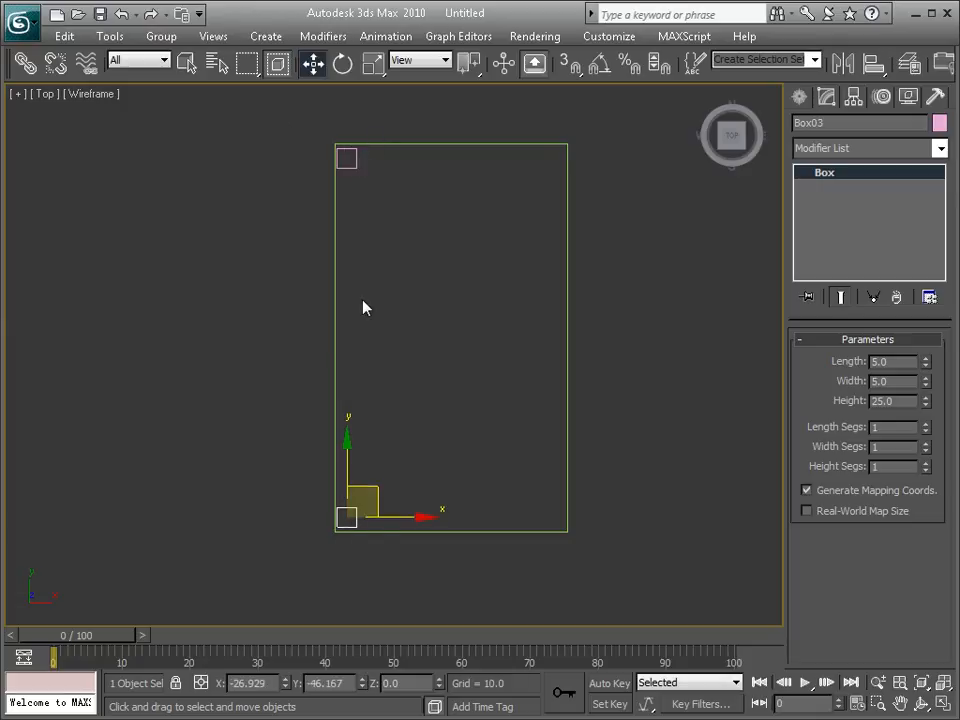
left_click(190, 282)
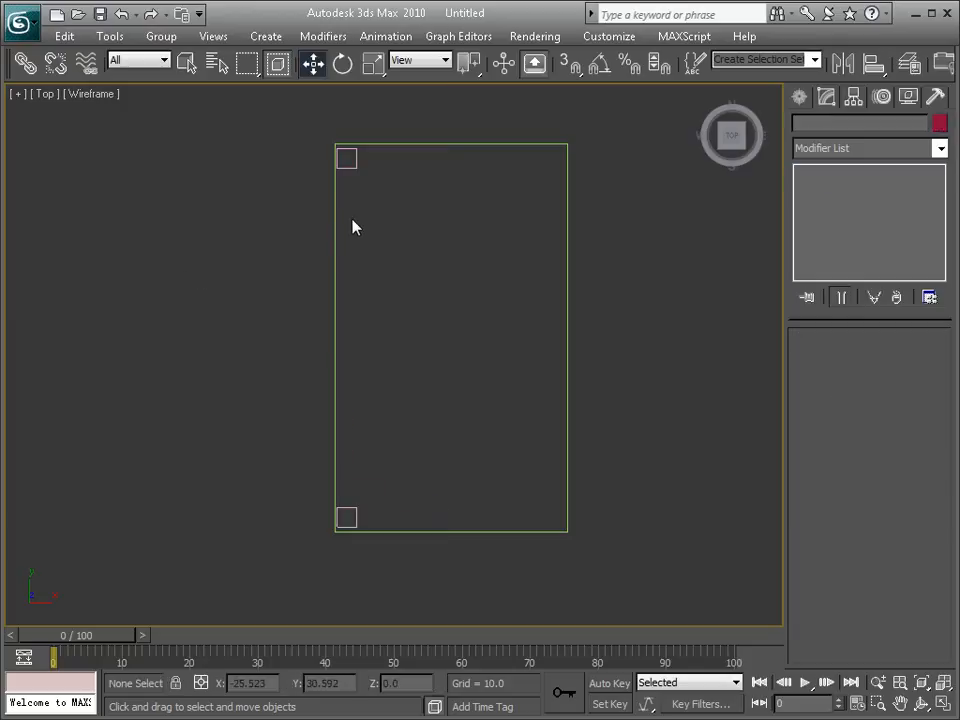
left_click(349, 165)
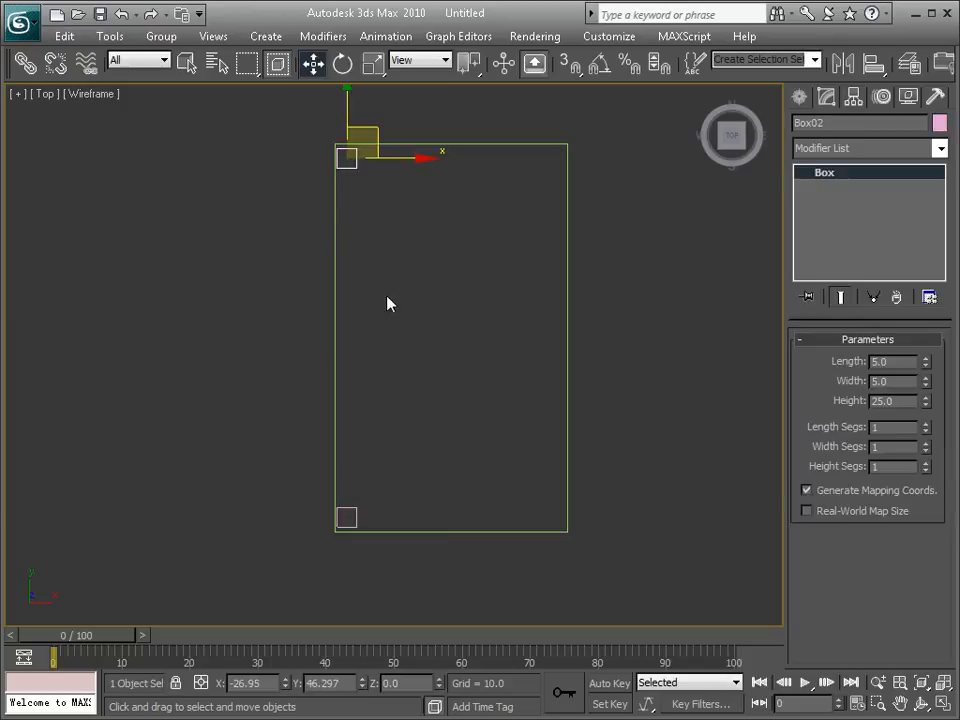
left_click(347, 513, "ctrl")
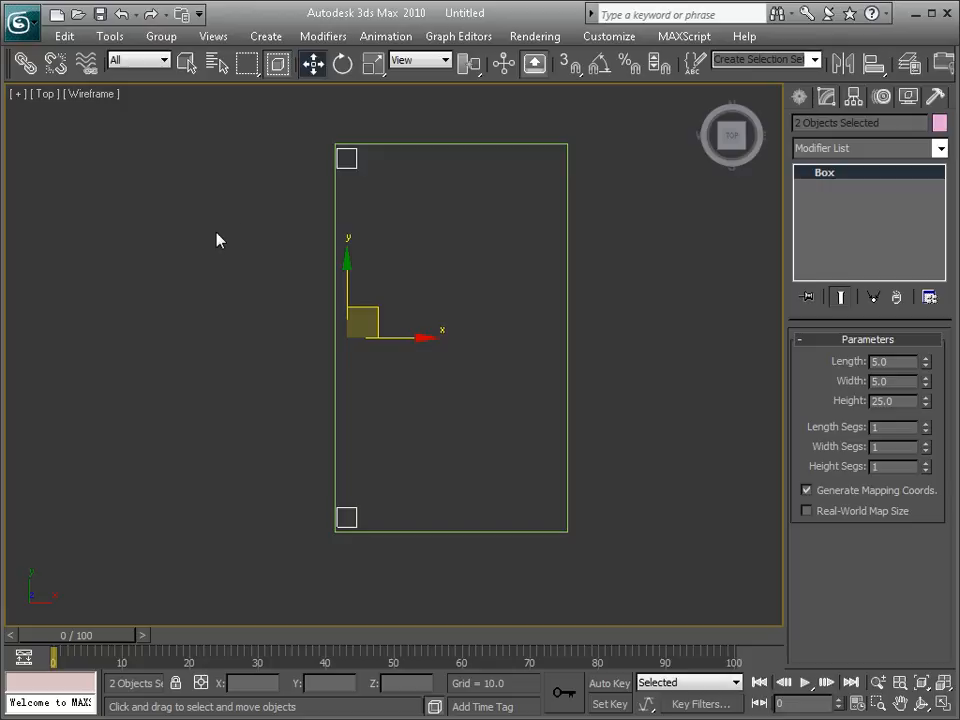
left_click(329, 192)
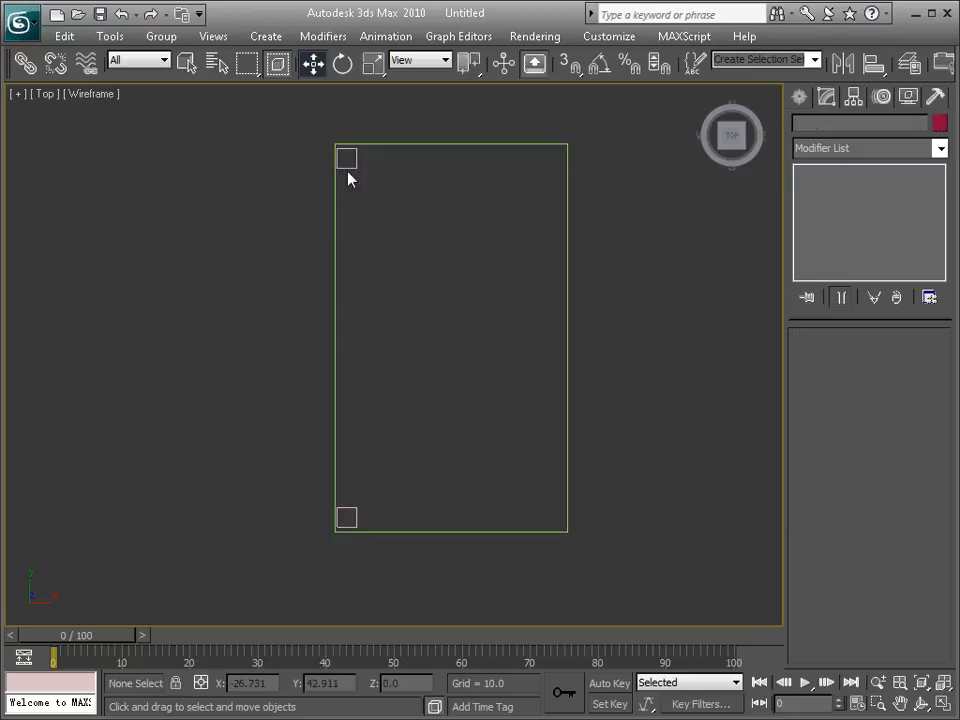
Step: Select both legs and clone them along X to the slab's opposite long edge as Instances
left_click(346, 160)
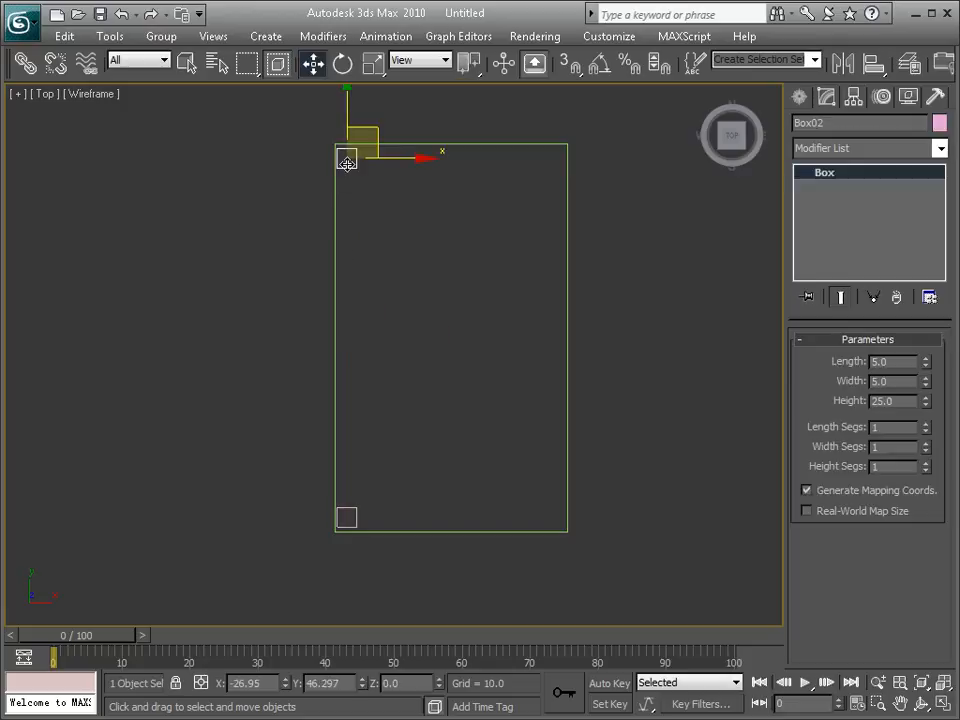
left_click(349, 512, "ctrl")
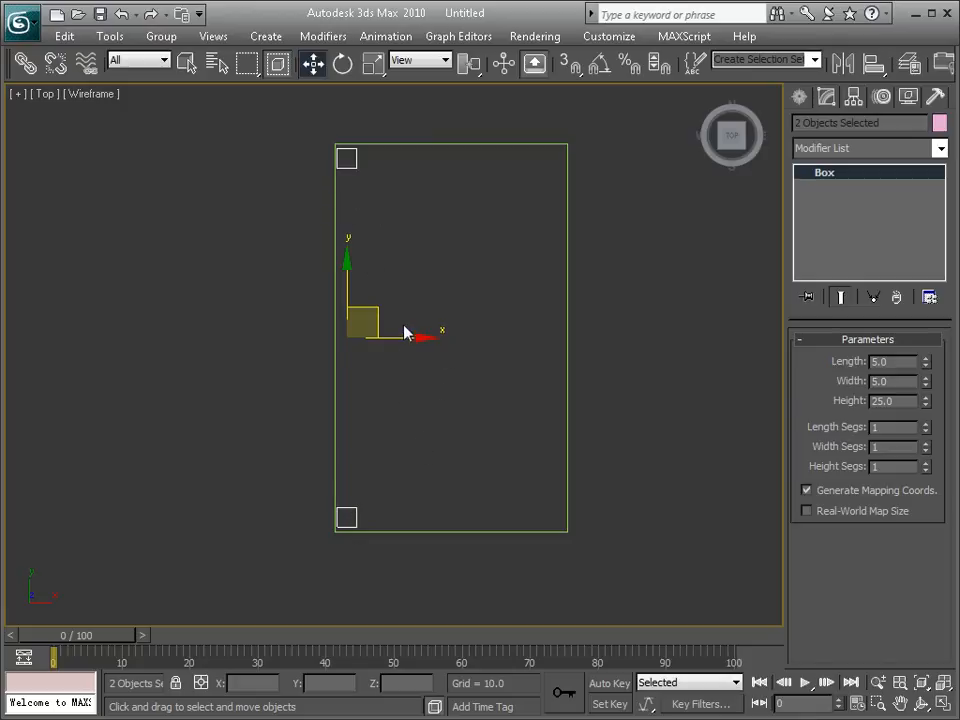
left_click_drag(395, 338, 603, 358, "shift")
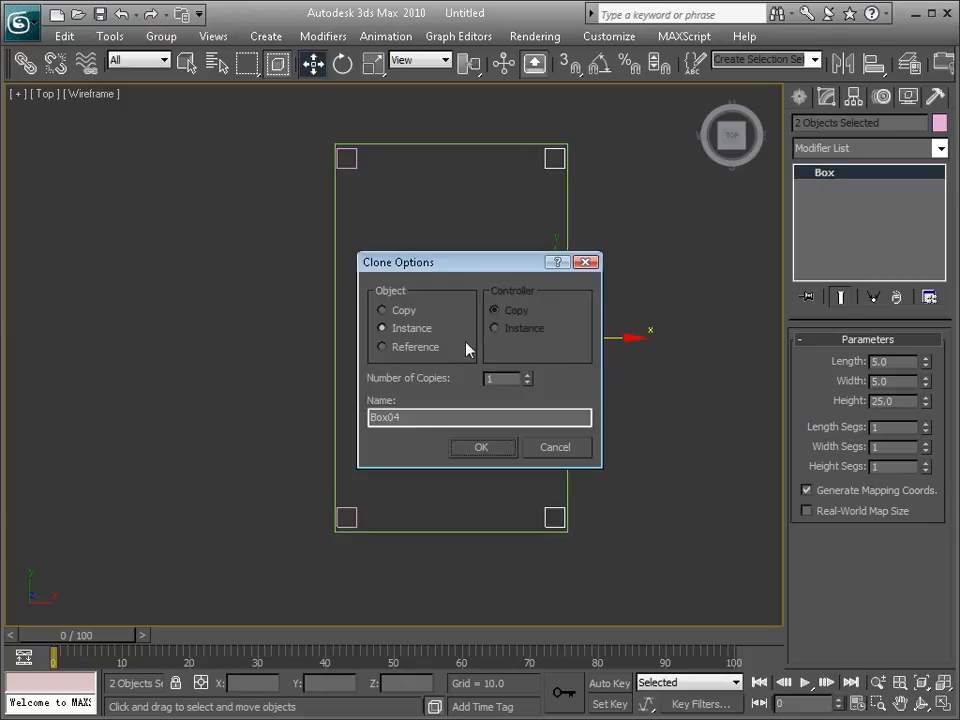
left_click(489, 448)
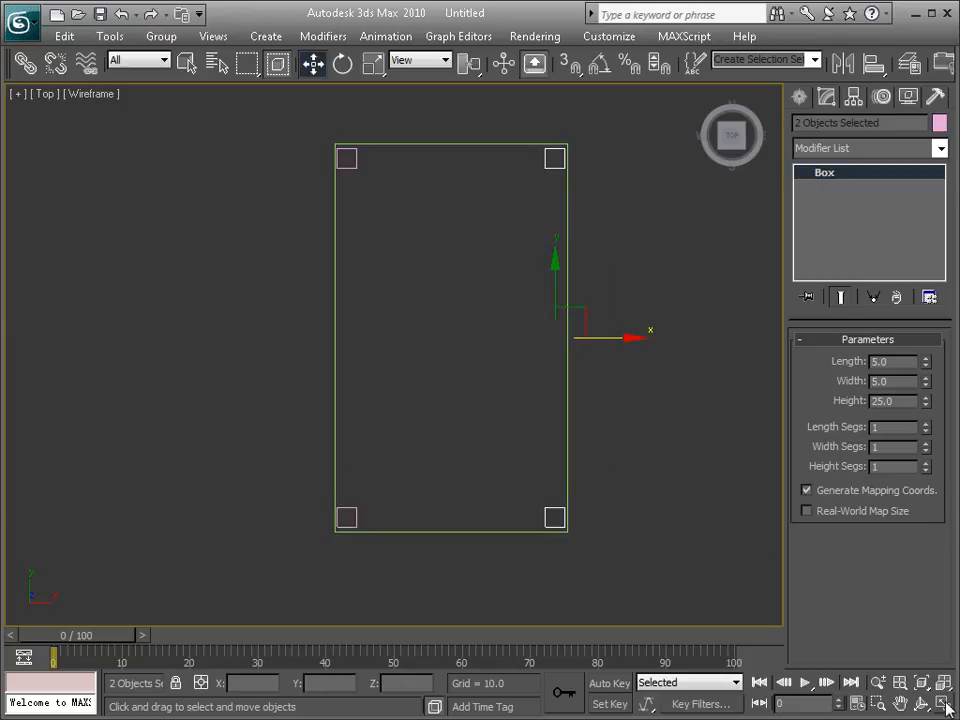
Step: Inspect the finished table in the maximized Perspective viewport from an orbited angle and the ViewCube's top, left and home views
key("alt+w")
right_click(549, 450)
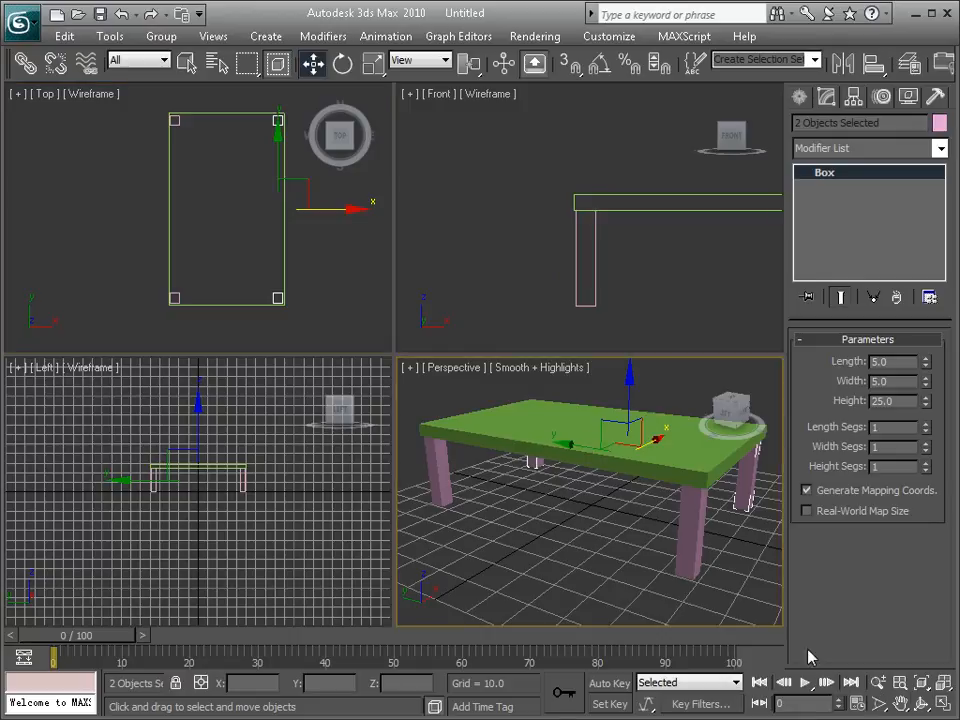
left_click(942, 705)
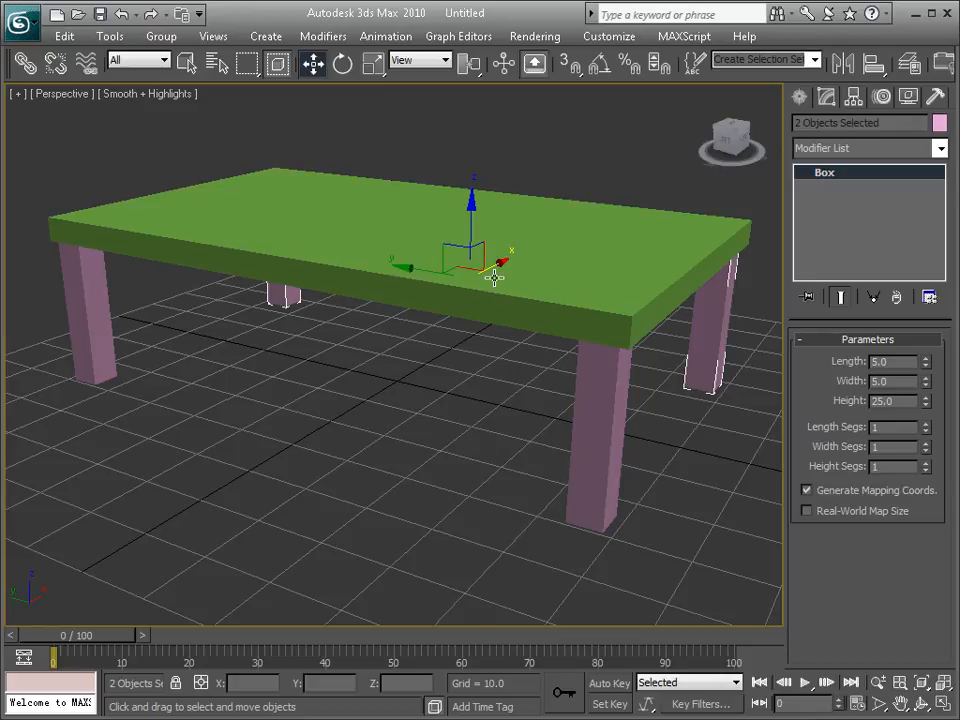
middle_click_drag(371, 270, 345, 280, "alt")
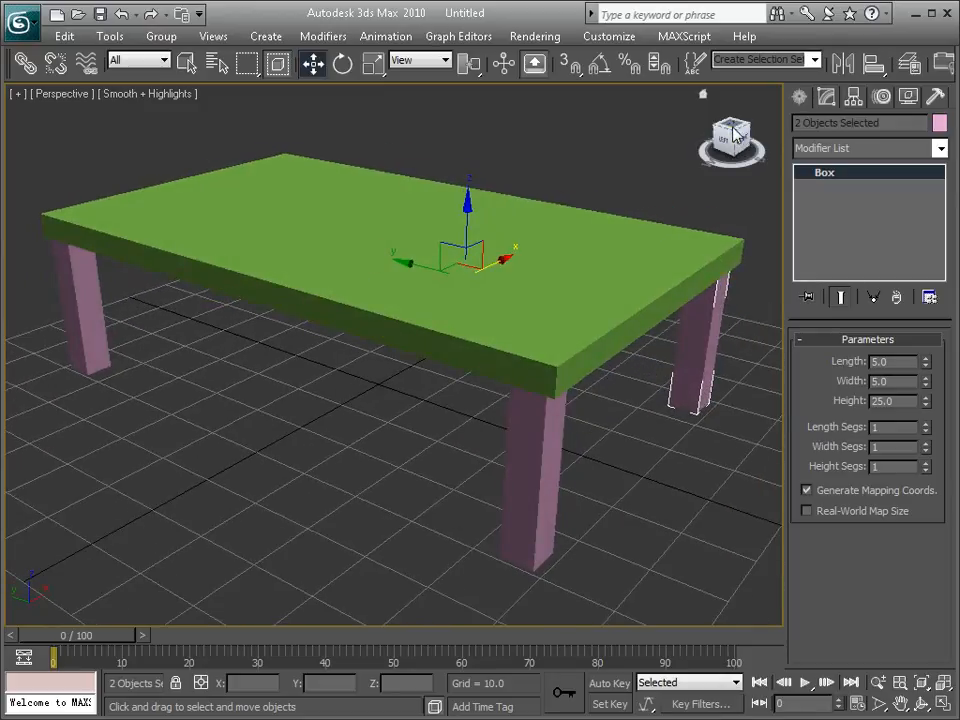
left_click(735, 125)
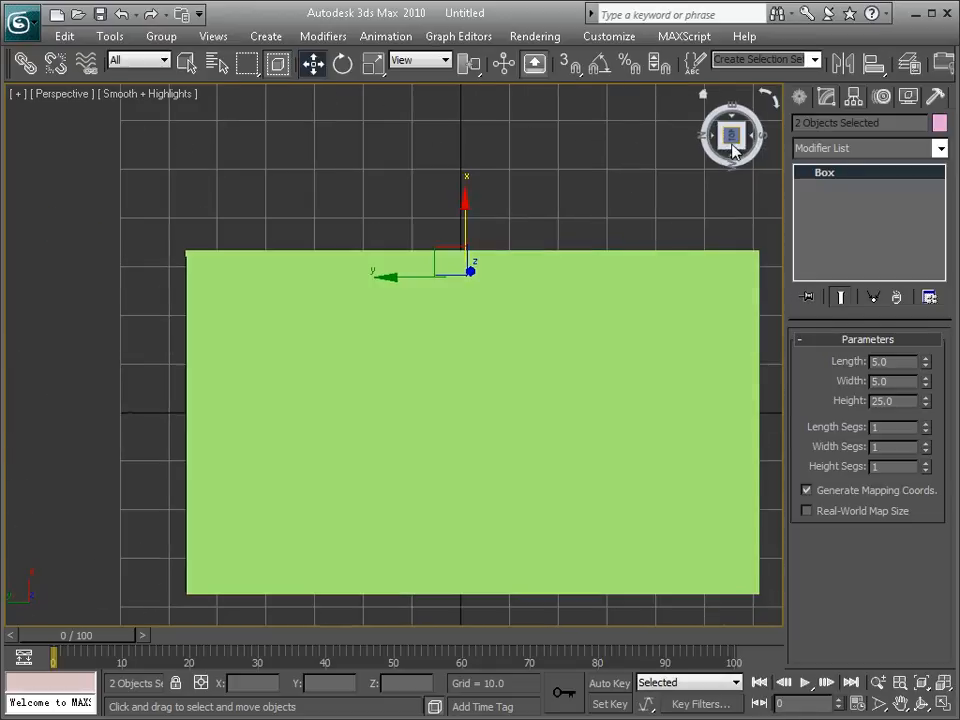
left_click(734, 157)
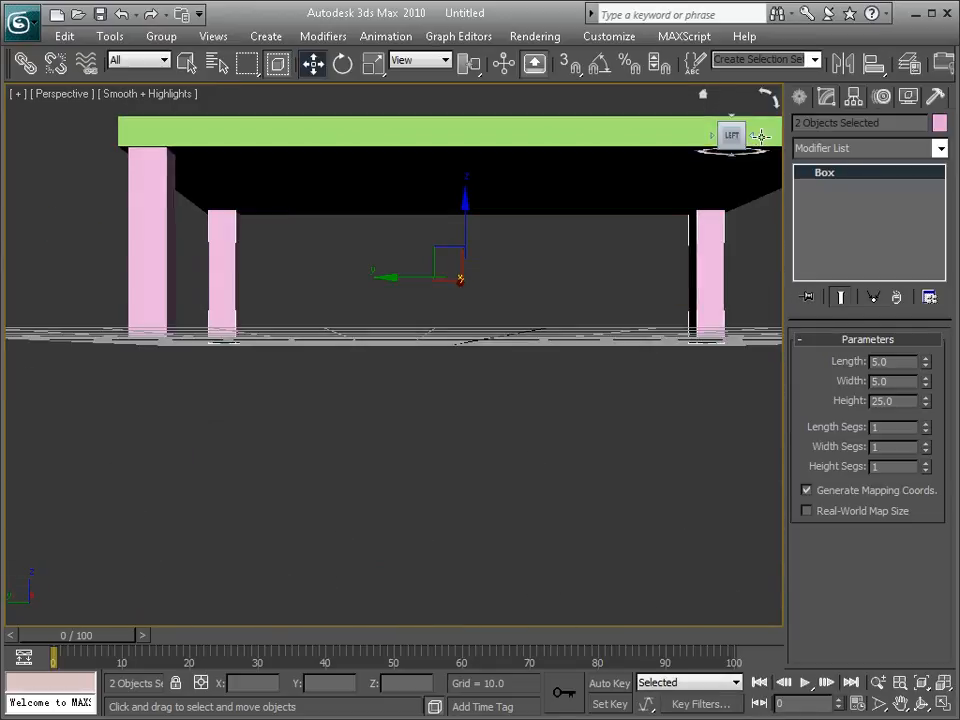
left_click(703, 97)
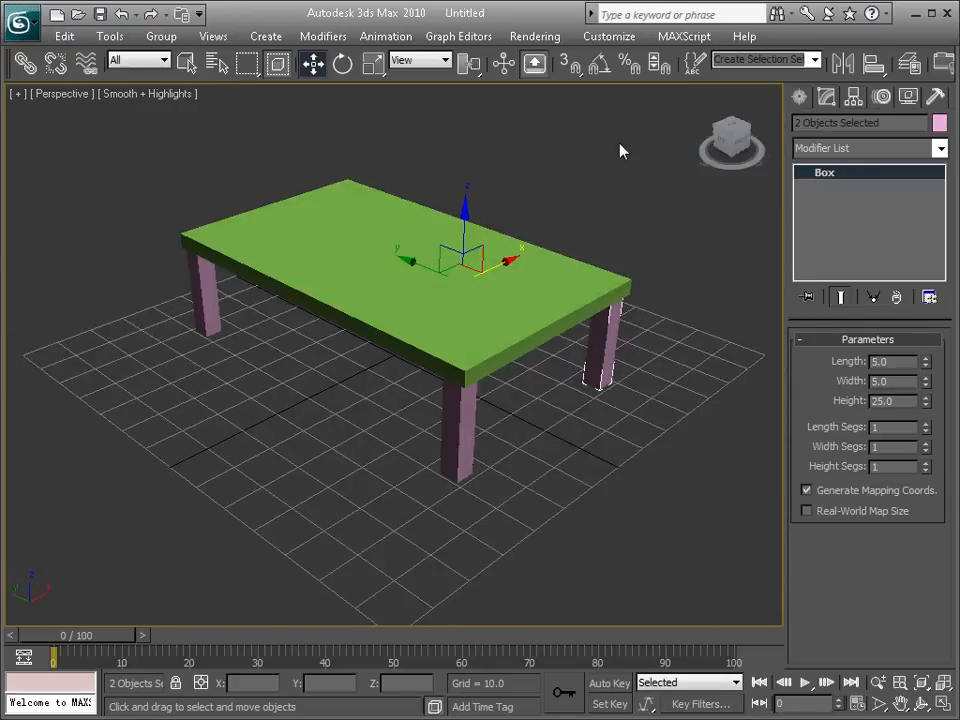
Step: Turn off the ViewCube display through its viewport configuration options and apply the change
right_click(726, 132)
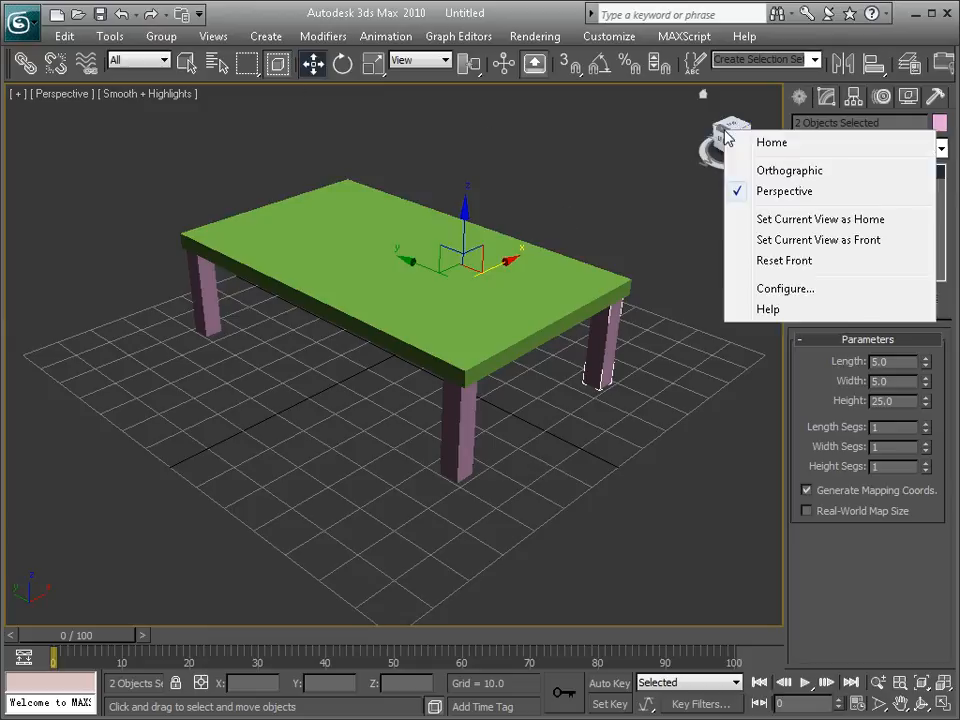
left_click(795, 289)
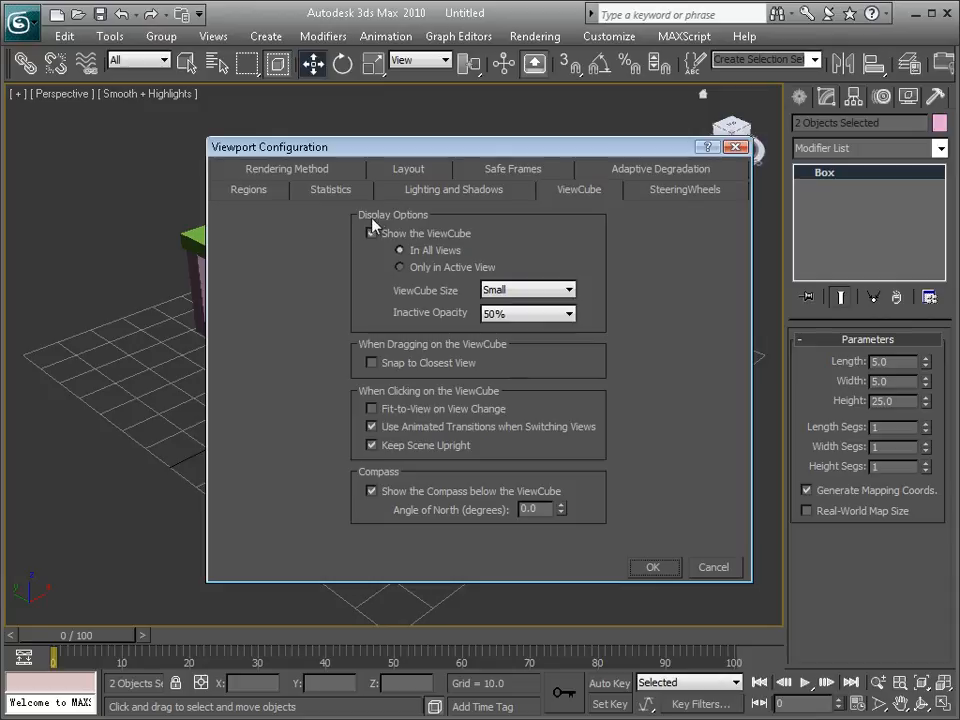
left_click(371, 234)
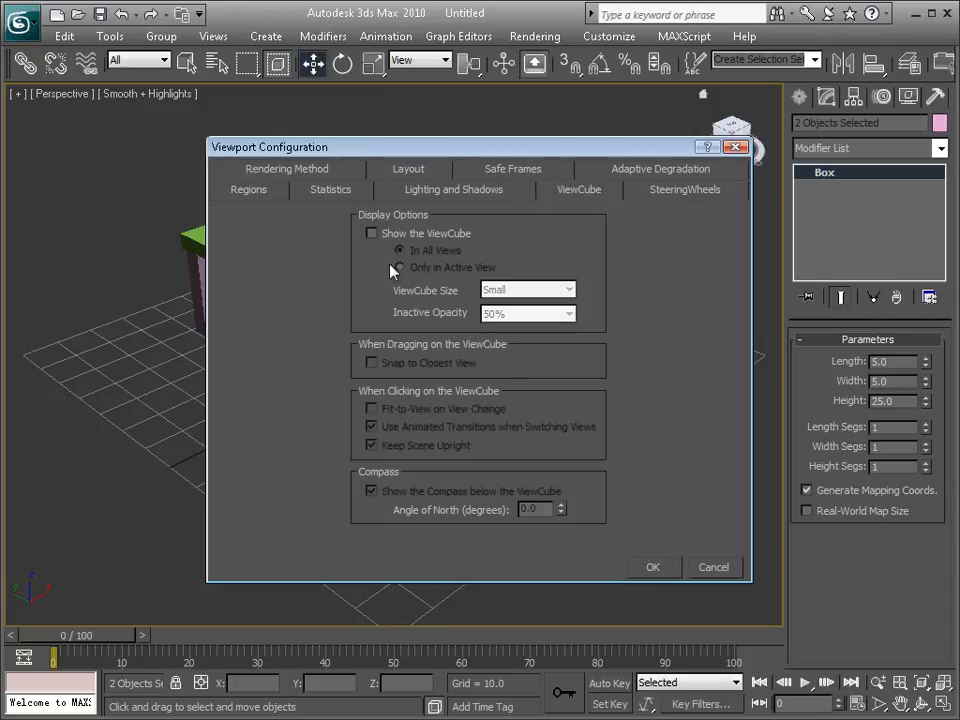
left_click(662, 568)
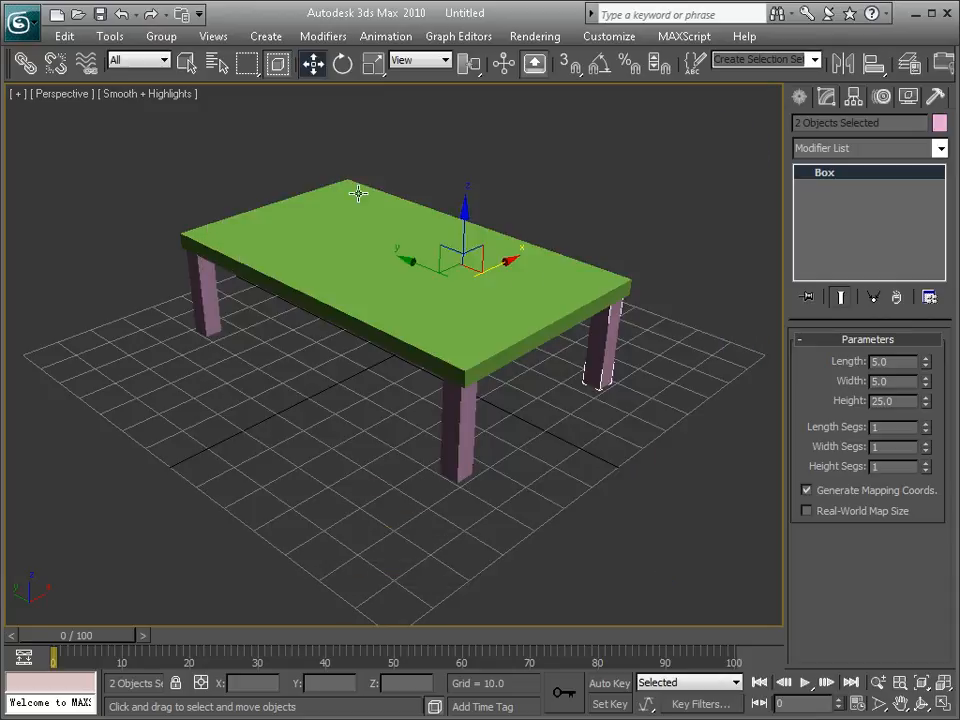
Step: Create a teapot with a radius of about 5.75 beneath the table and raise it to Z about 29.9 over the tabletop
middle_click_drag(437, 315, 420, 339, "alt")
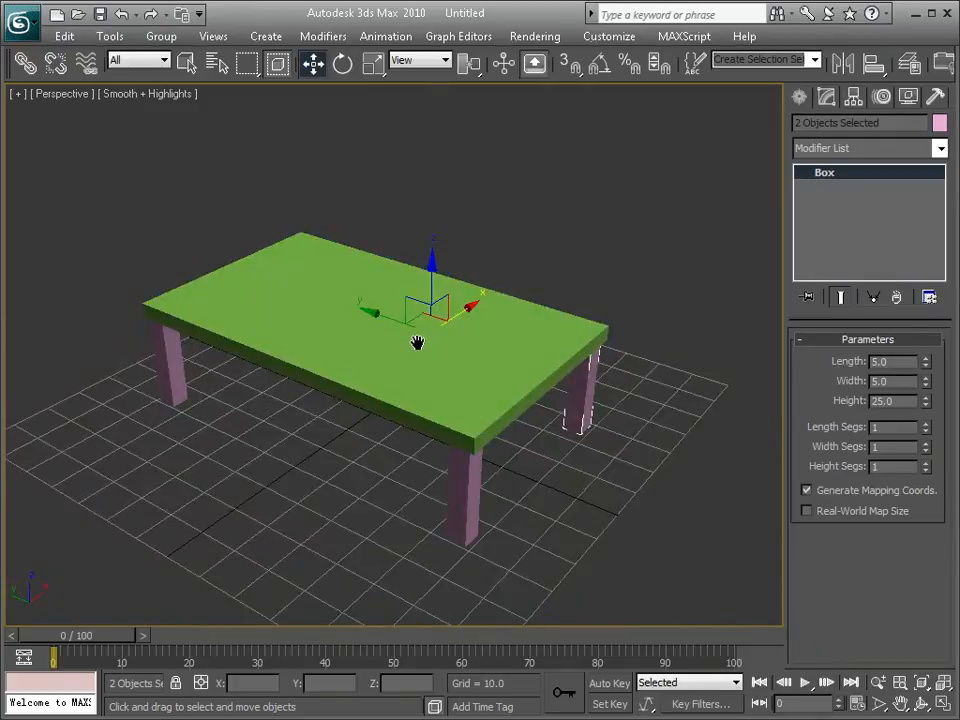
left_click(799, 97)
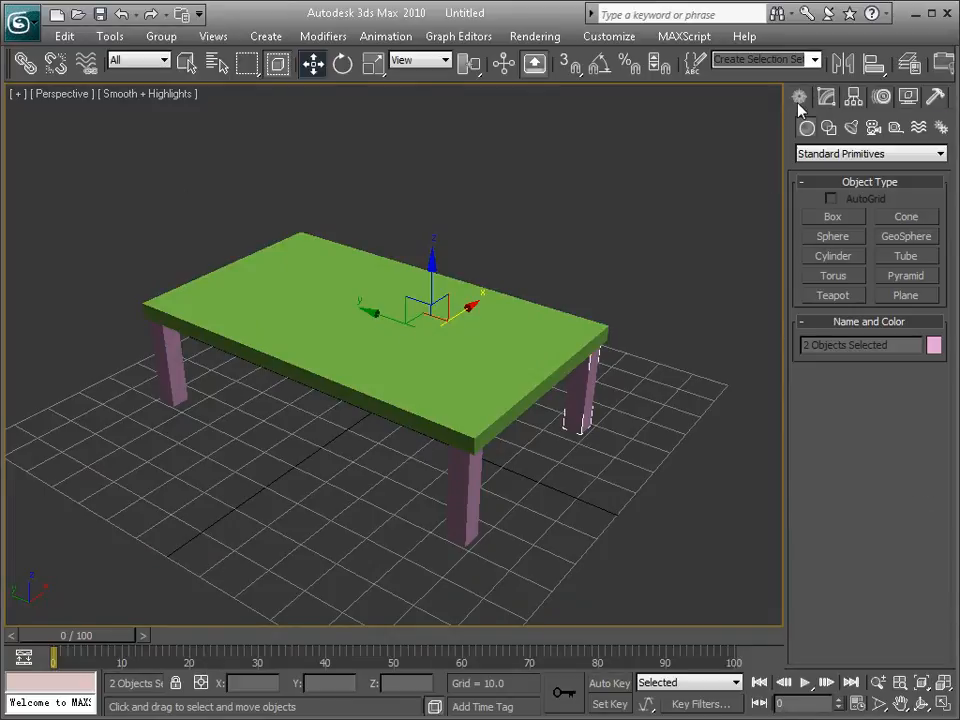
left_click(833, 296)
left_click_drag(362, 450, 385, 445)
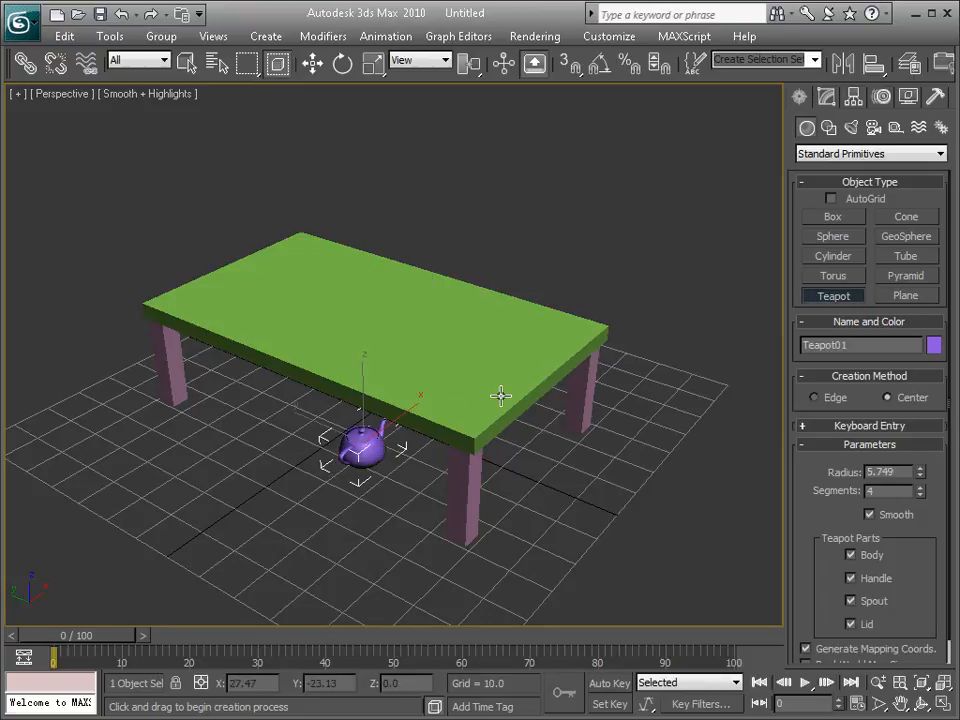
key("w")
left_click_drag(362, 397, 361, 296)
key("space")
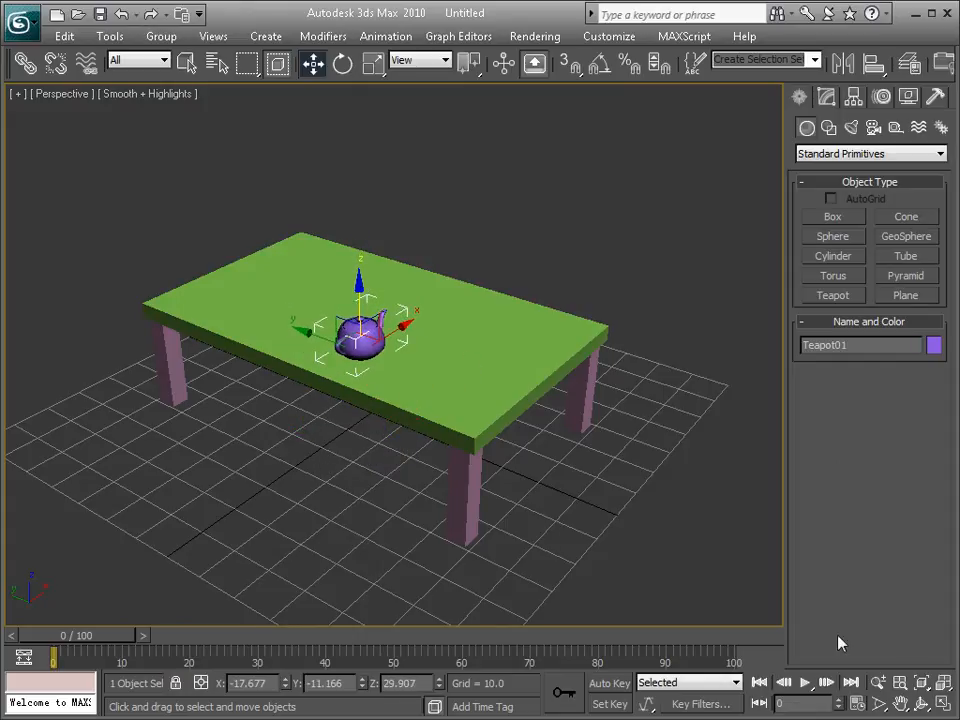
Step: Clear the teapot selection, maximize the Left viewport and hide its grid
key("alt+w")
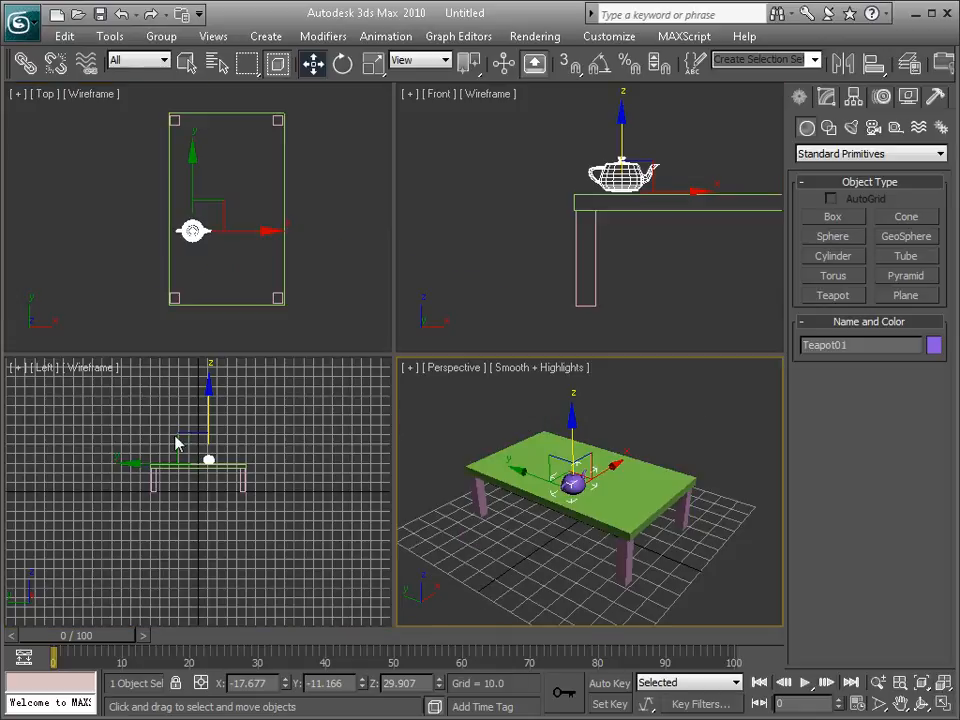
left_click(103, 414)
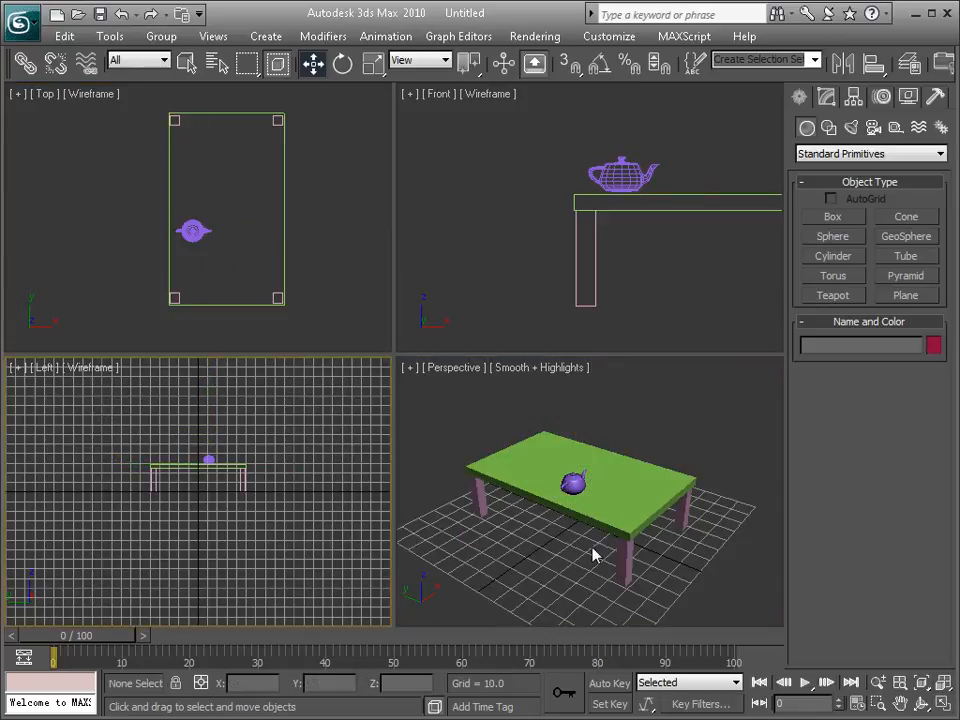
key("alt+w")
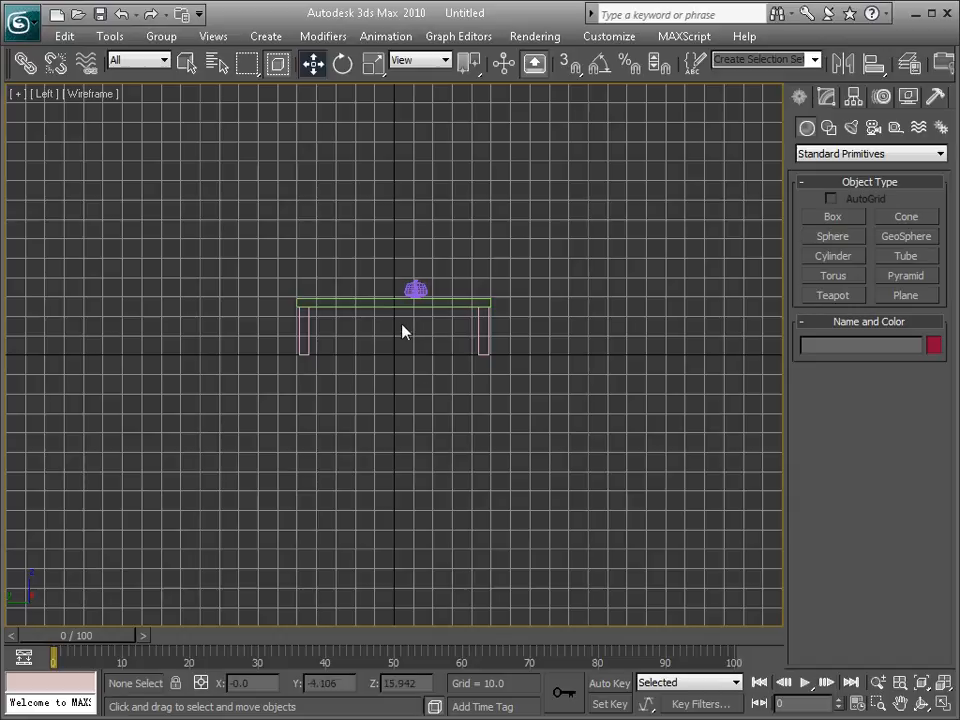
key("g")
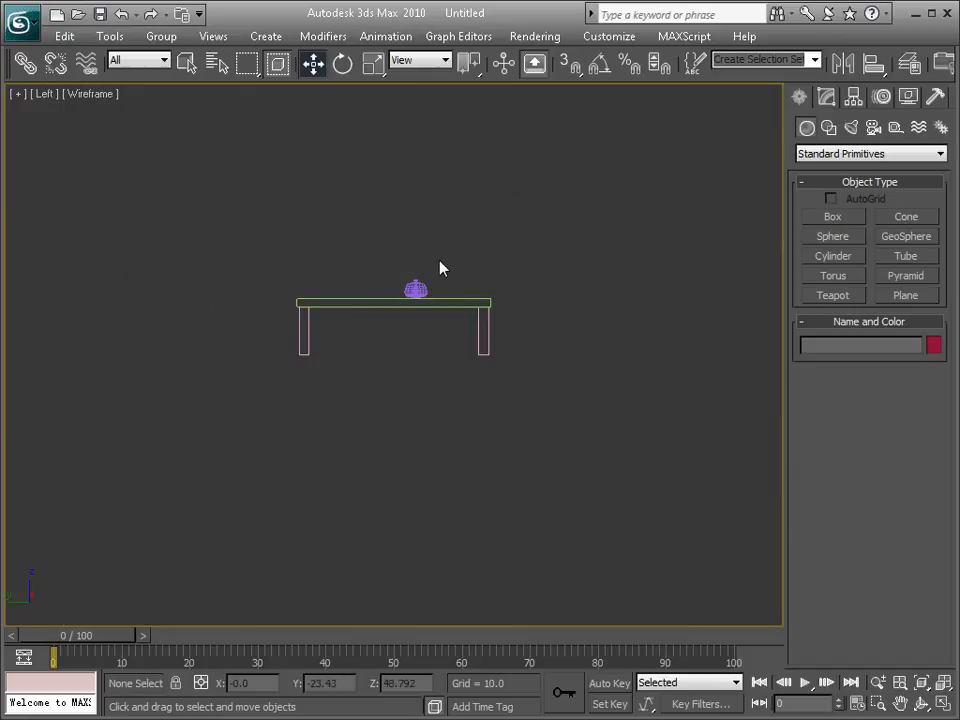
Step: Lower the teapot to Z about 28.88 so its base rests on the slab's top surface
middle_click_drag(431, 264, 421, 270)
scroll(418, 300, "up", 5)
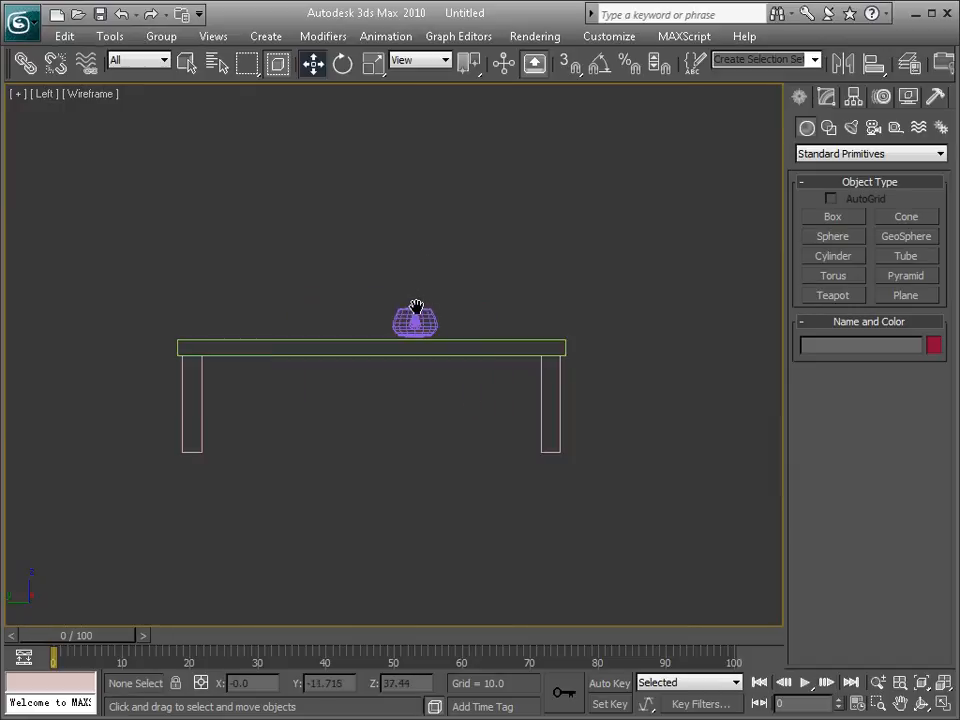
left_click(420, 302)
left_click_drag(423, 261, 423, 267)
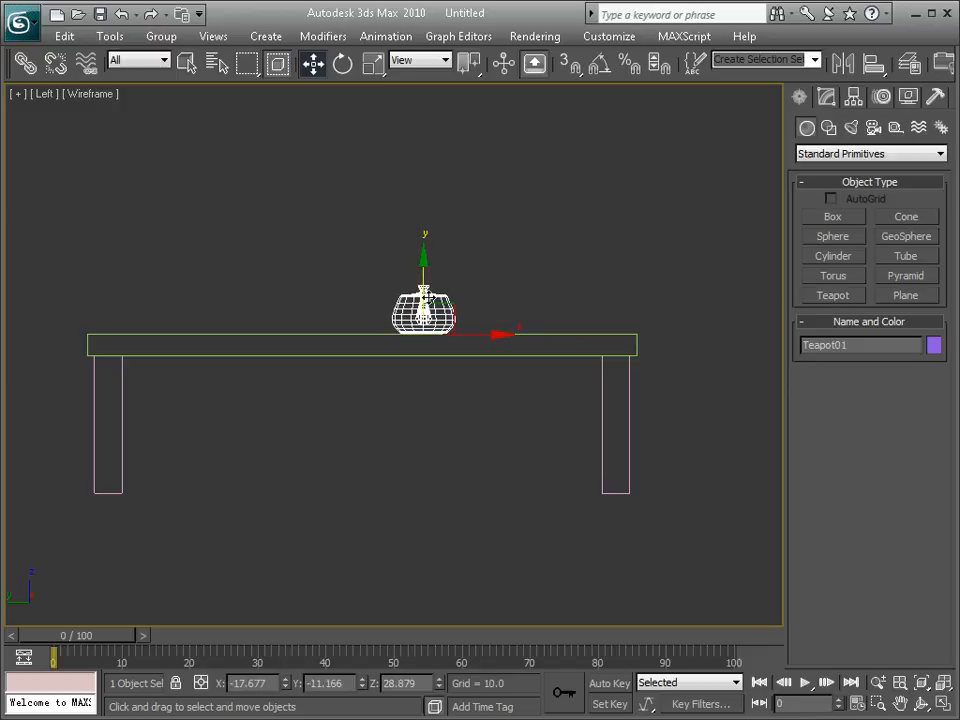
Step: Select and deselect the teapot by its wireframe lines and examine at close range how its base meets the tabletop
left_click(500, 293)
left_click(448, 306)
scroll(462, 287, "up", 6)
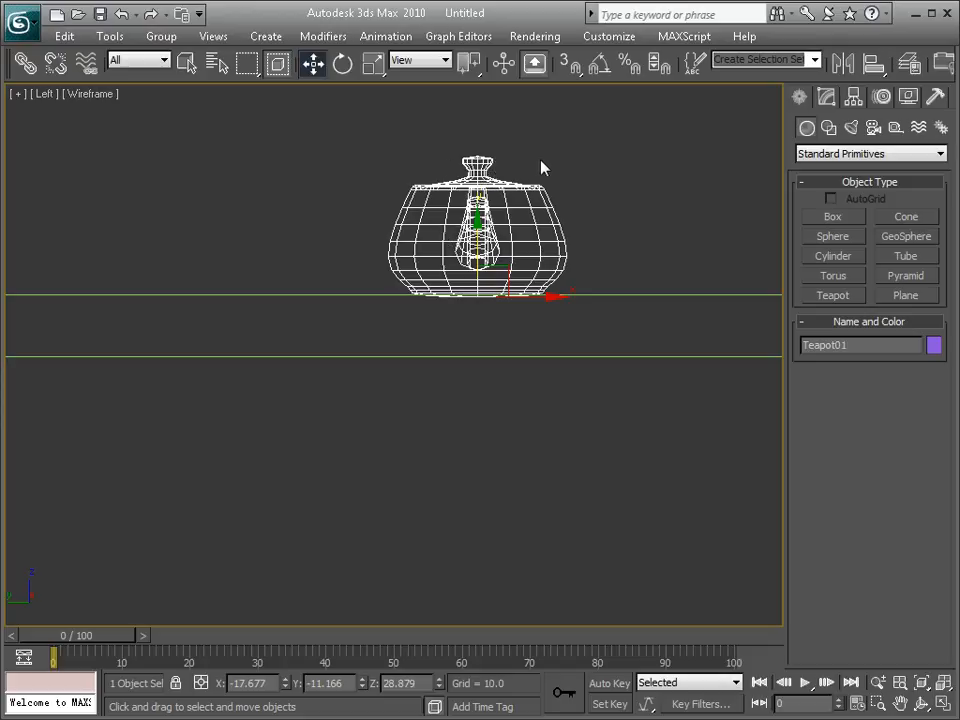
left_click(612, 186)
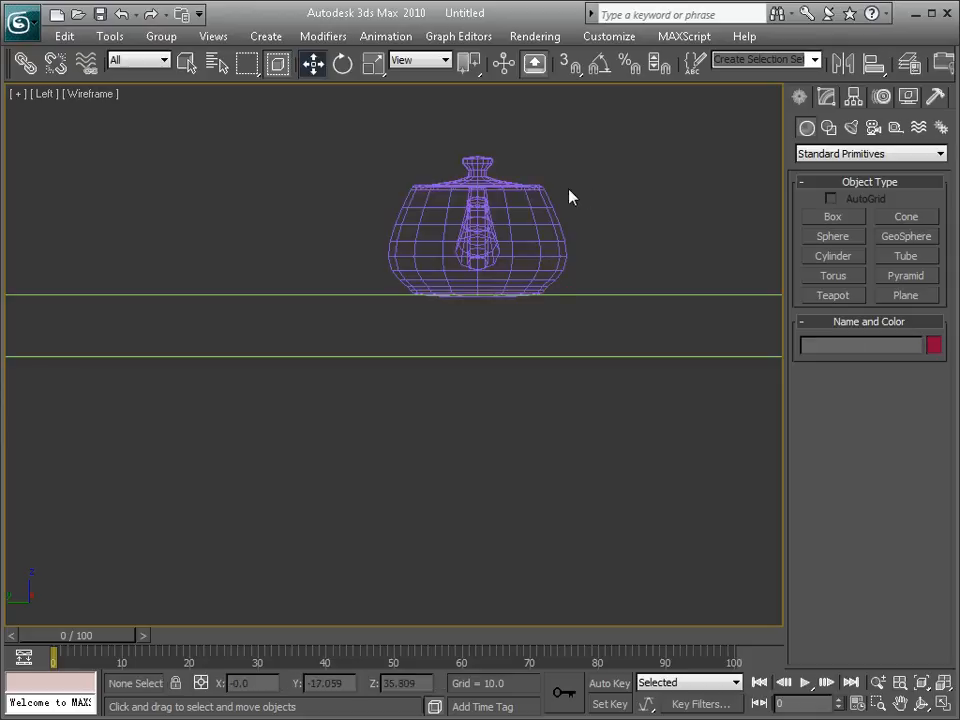
left_click(533, 207)
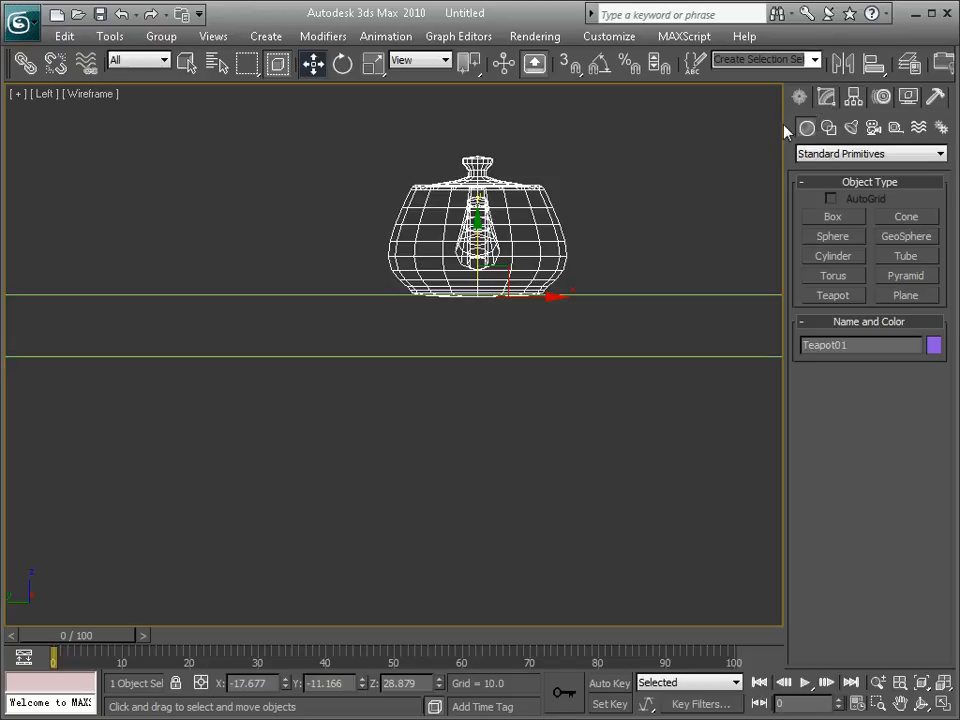
left_click(643, 204)
left_click(556, 223)
scroll(600, 230, "down", 5)
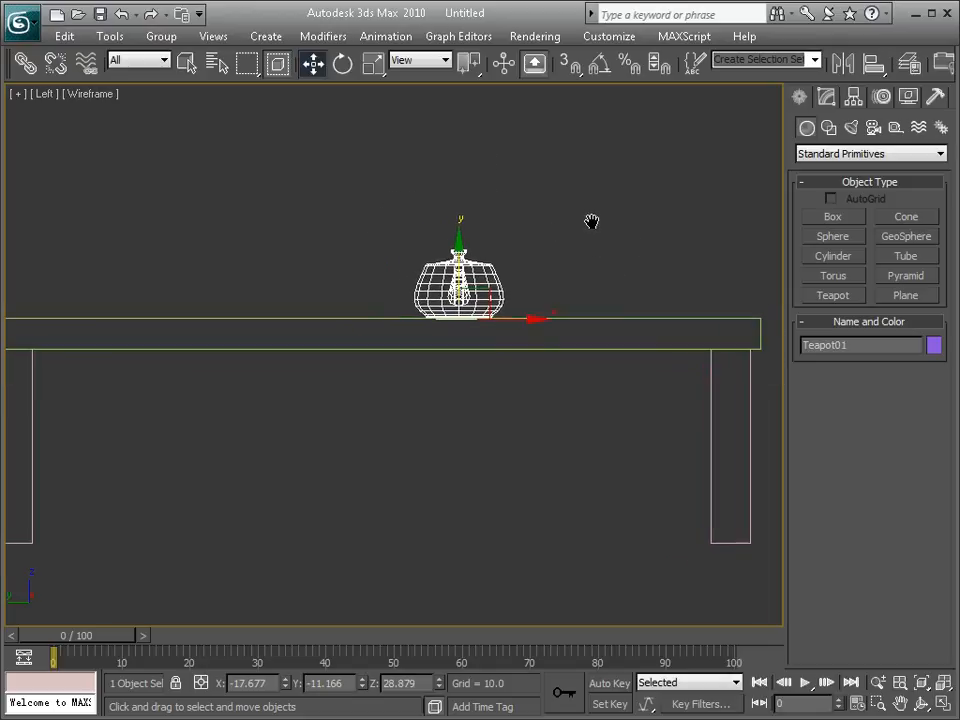
middle_click_drag(591, 221, 609, 222)
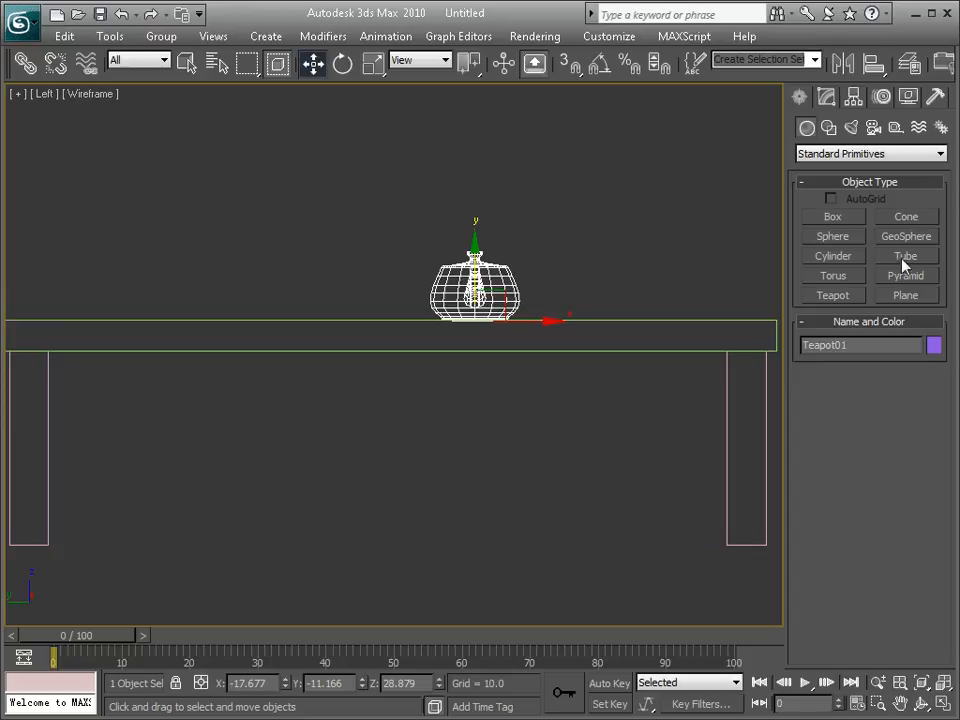
Step: In the maximized Top viewport, create a torus with radii of about 4.64 and 1.46 within the slab's outline, beyond the teapot
left_click(843, 283)
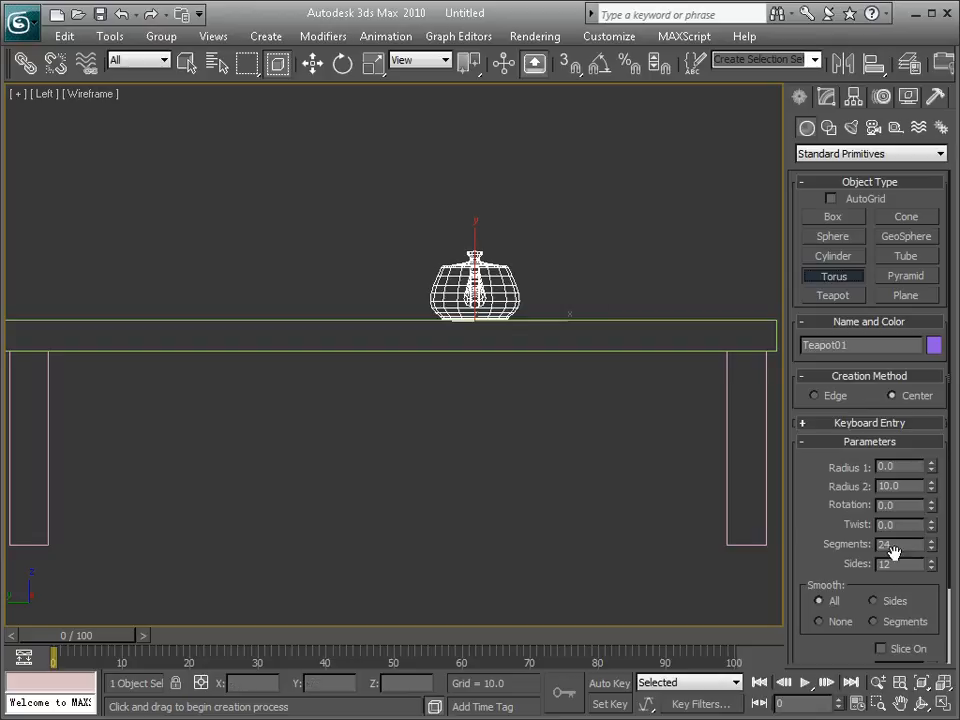
key("alt+w")
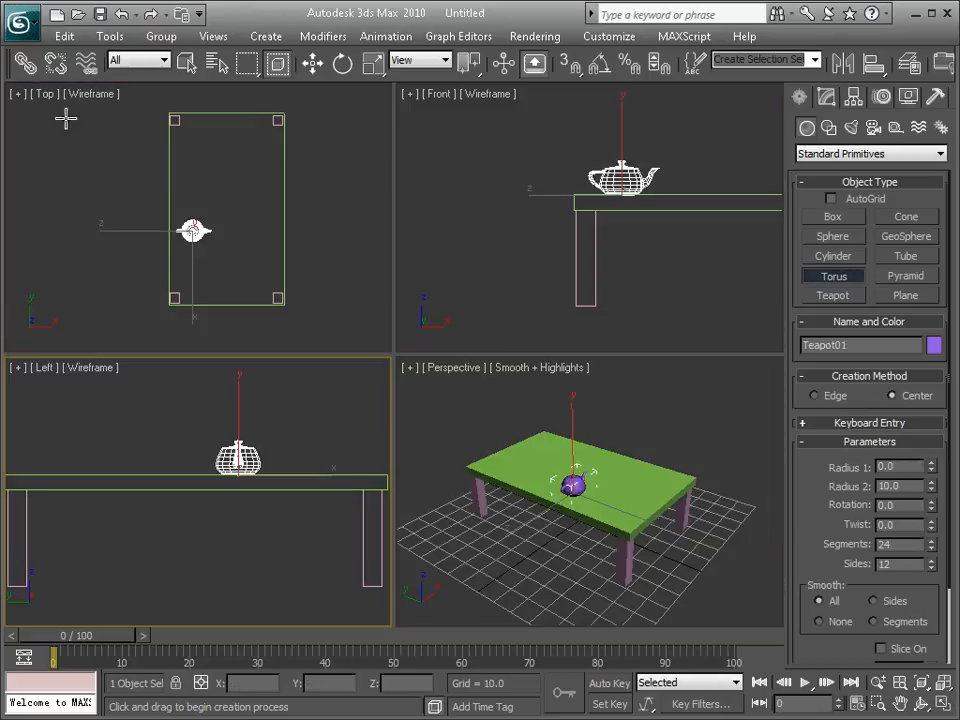
left_click(45, 94)
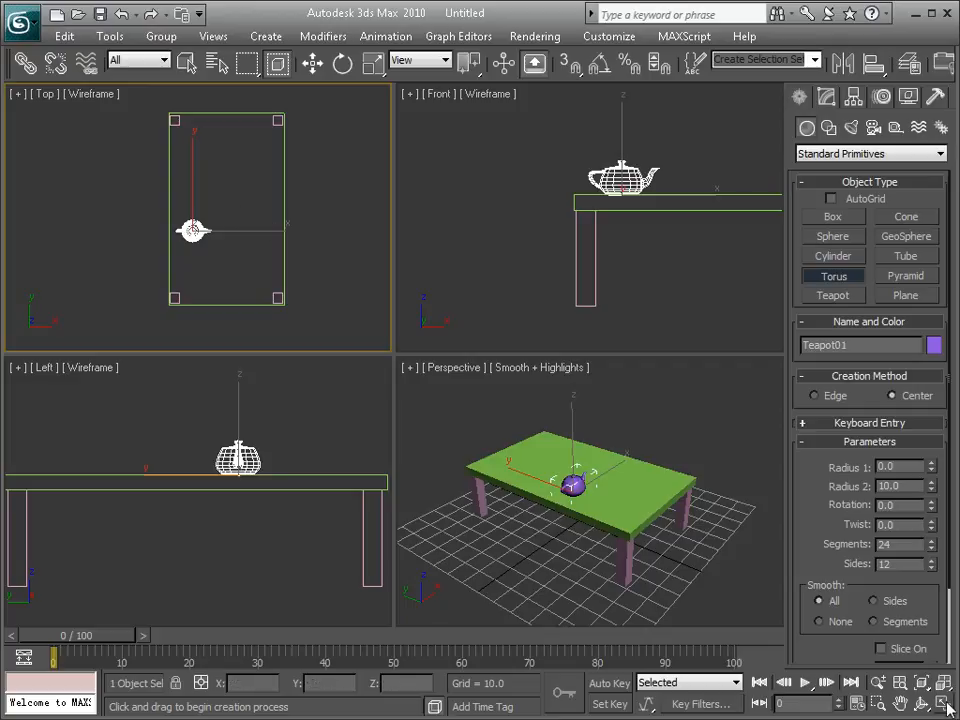
key("alt+w")
left_click_drag(431, 307, 443, 304)
left_click(451, 294)
scroll(453, 301, "up", 2)
scroll(452, 301, "down", 1)
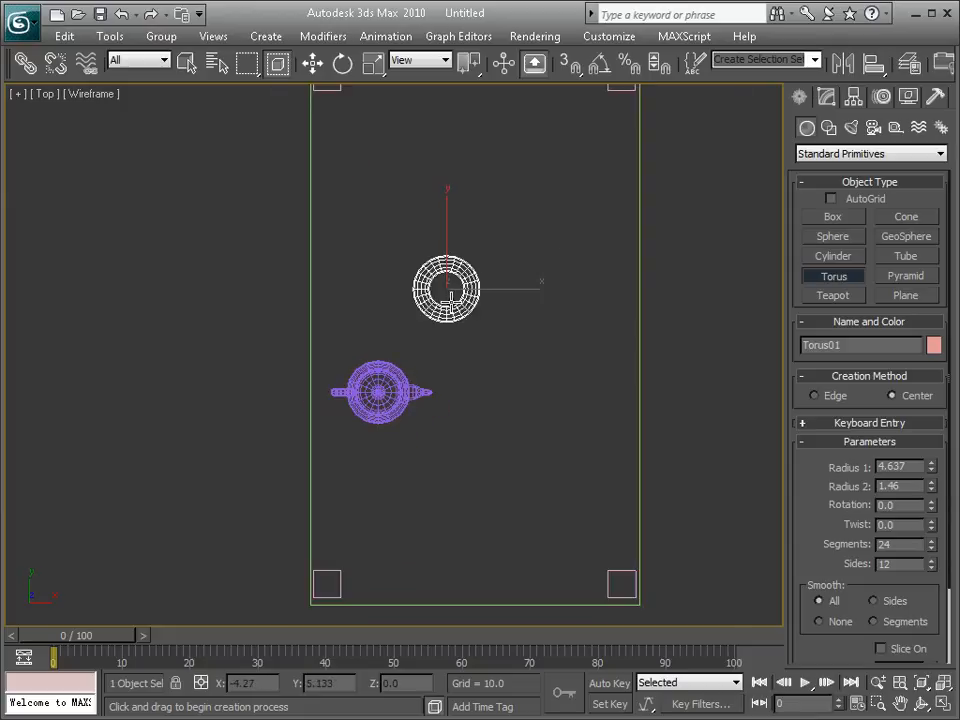
Step: Create a thin cylinder as a plate around the torus, with radius about 10.6 and height about -0.85
left_click(845, 262)
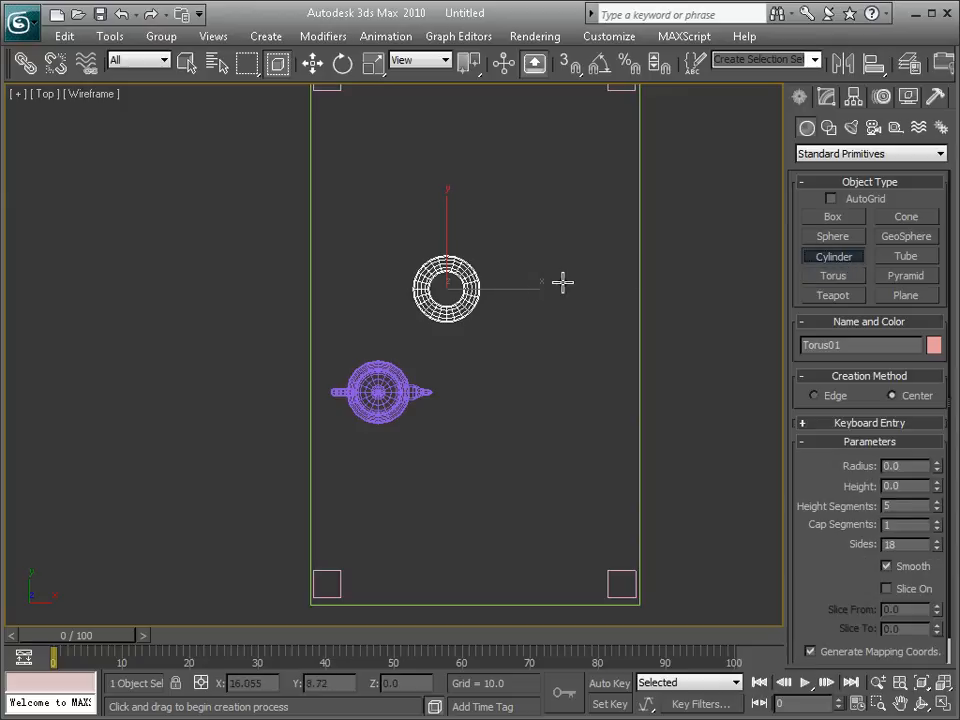
left_click_drag(449, 289, 497, 262)
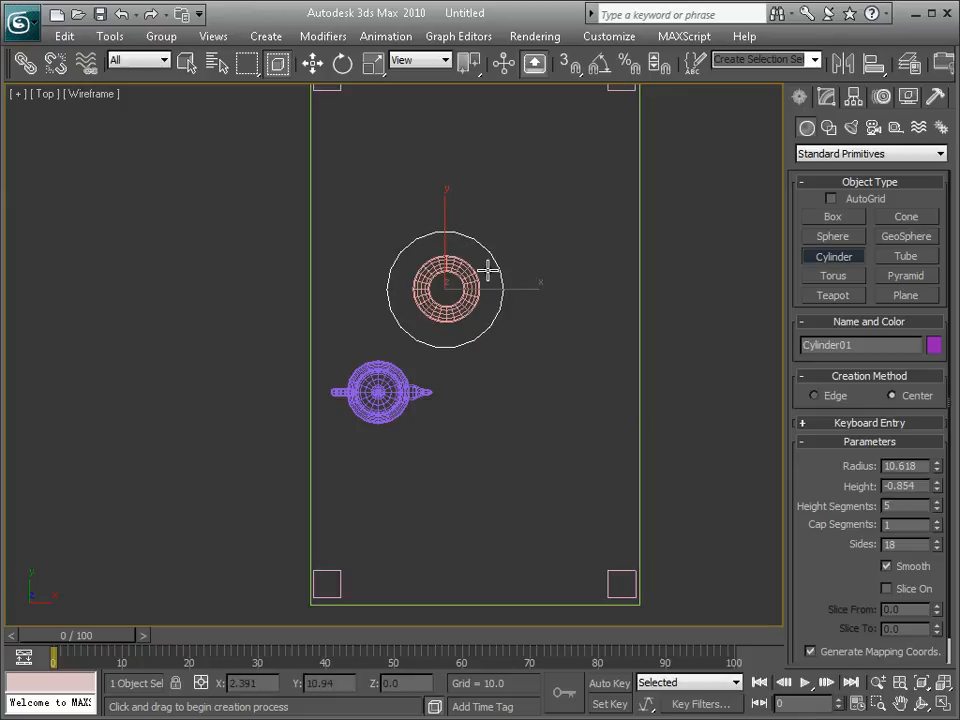
key("w")
Step: Restore the four-viewport layout and raise the plate cylinder by about 30.09 onto the tabletop in the Left viewport
key("alt+w")
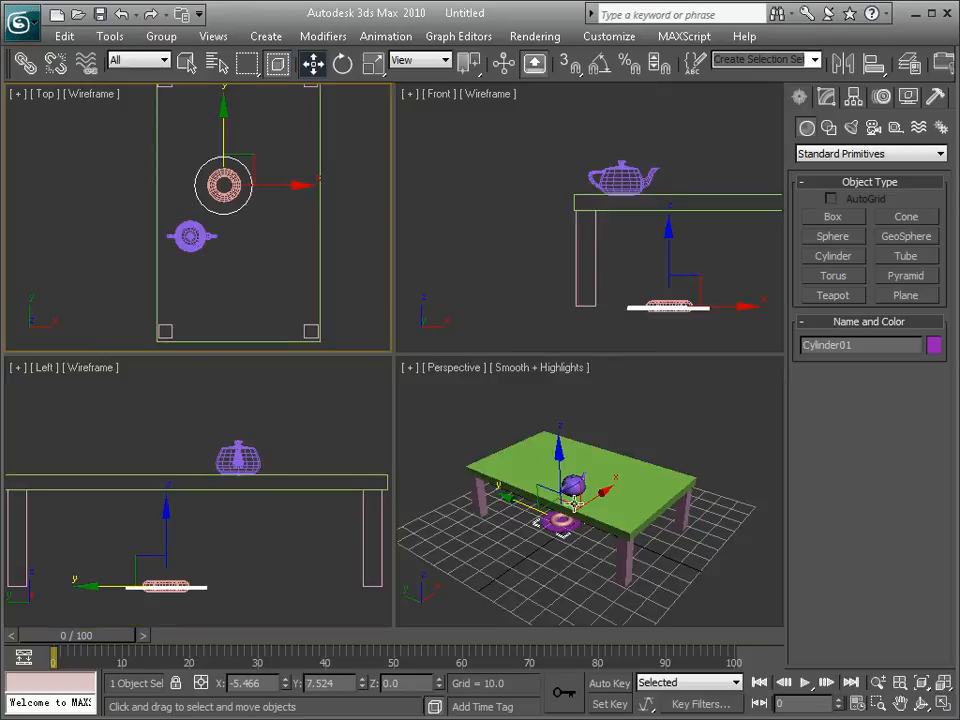
right_click(170, 528)
left_click_drag(165, 524, 176, 408)
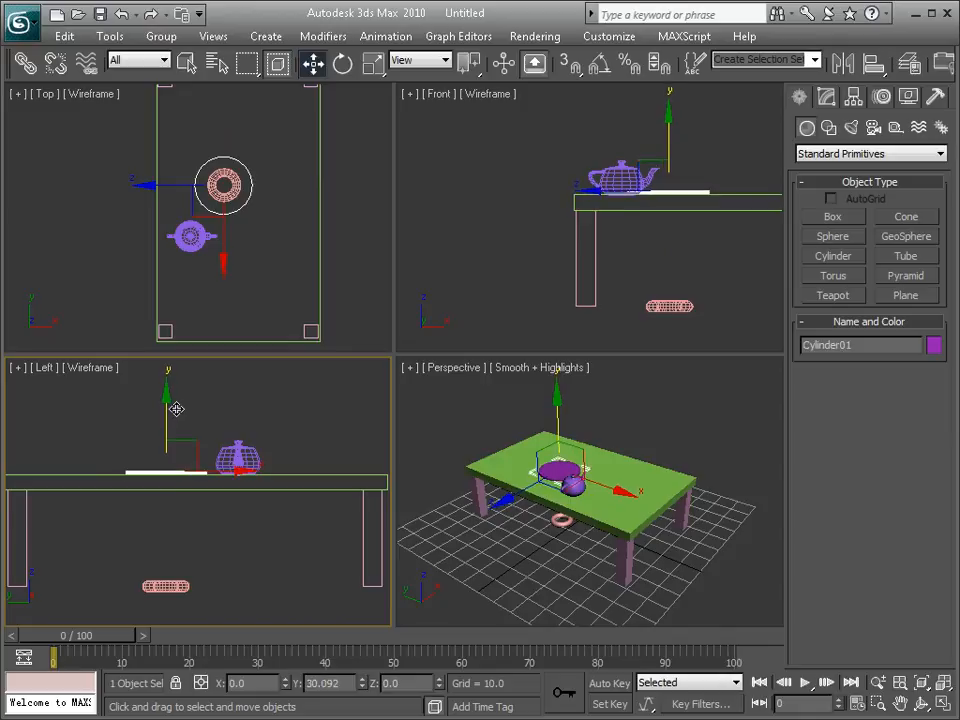
Step: Raise the torus to Z about 31.8 onto the plate, clear the selection and activate the Perspective viewport
left_click(167, 578)
left_click_drag(165, 534, 169, 430)
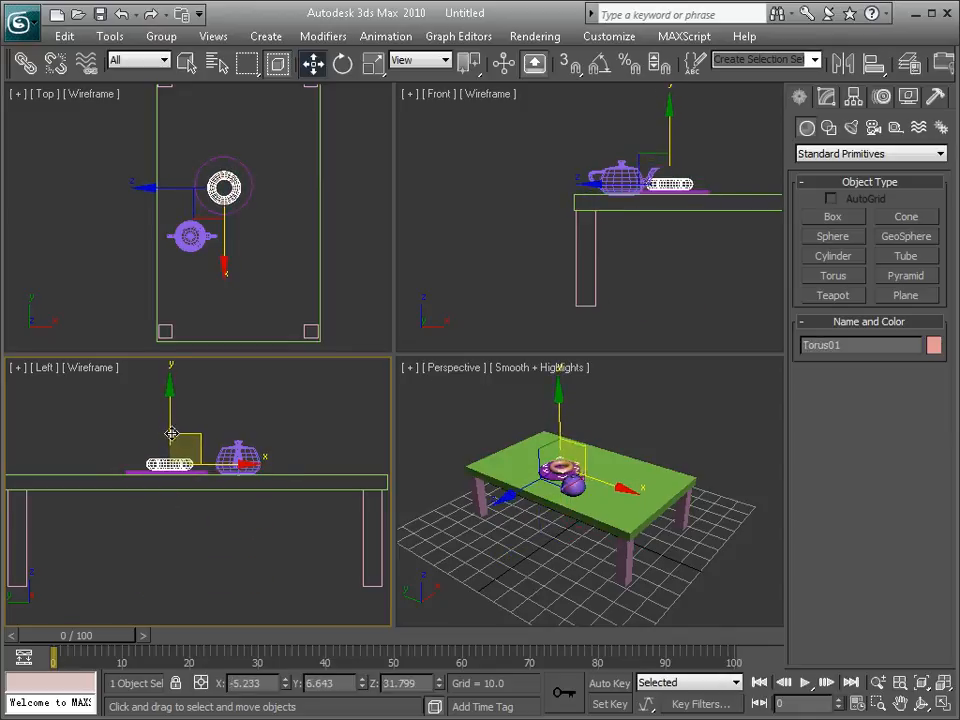
left_click(709, 176)
left_click(604, 407)
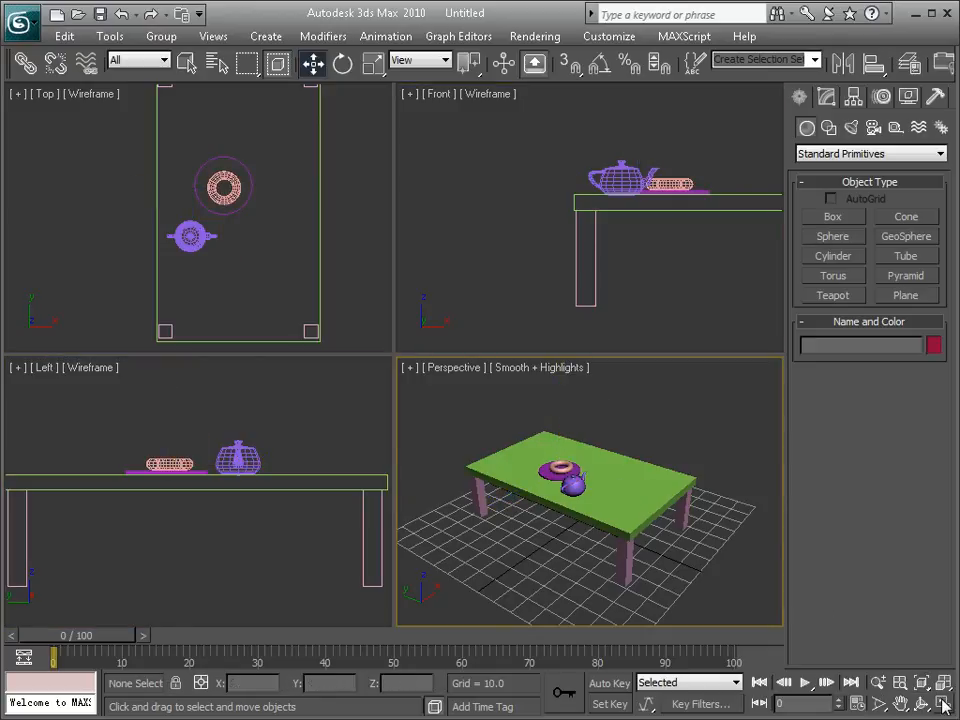
Step: Maximize the Perspective viewport and lower the plate cylinder to Z about 29.9 so it rests on the tabletop
key("alt+w")
middle_click_drag(625, 442, 525, 294, "alt")
scroll(419, 352, "up", 4)
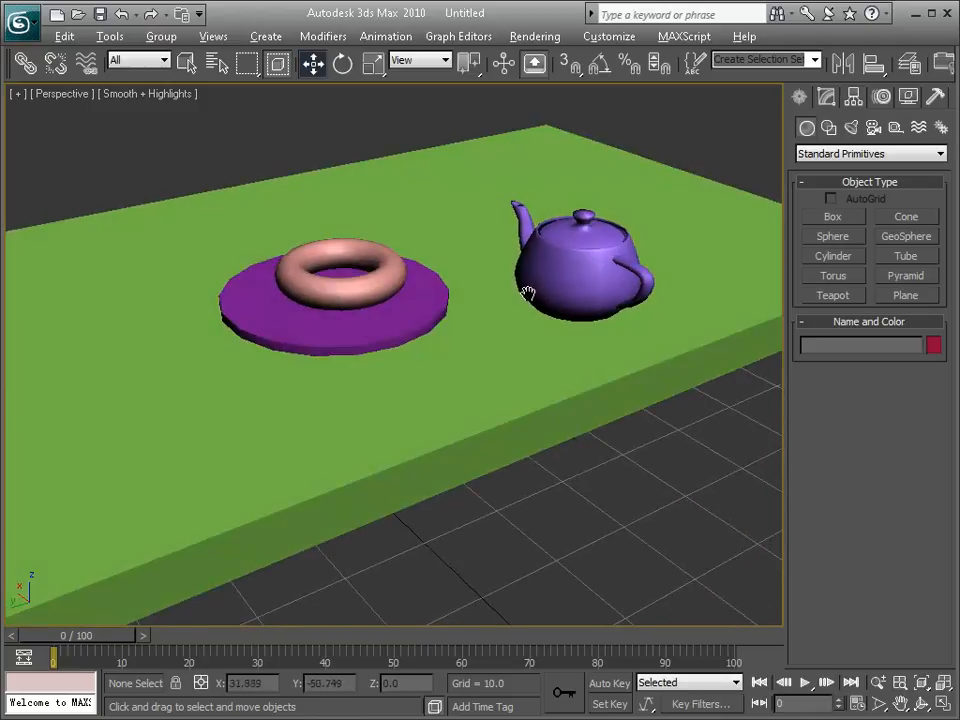
left_click(369, 335)
middle_click_drag(369, 335, 424, 343, "alt")
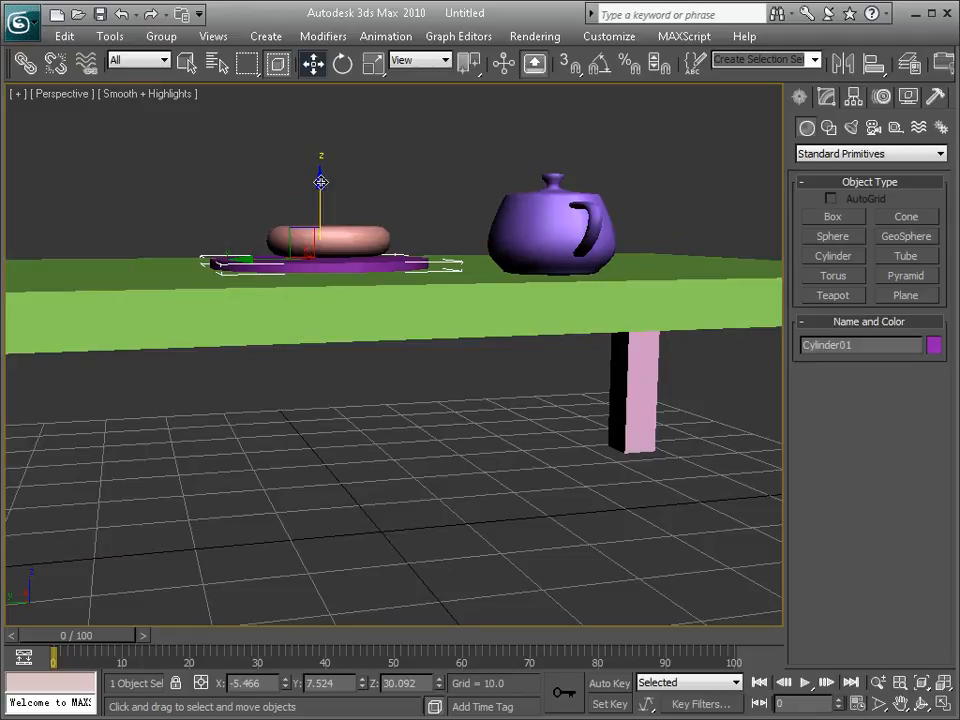
left_click_drag(321, 181, 318, 184)
Step: Clone the torus as one independent copy, offset along Y to about 12.7 so it overlaps the original
middle_click_drag(336, 289, 270, 274, "alt")
left_click(371, 278)
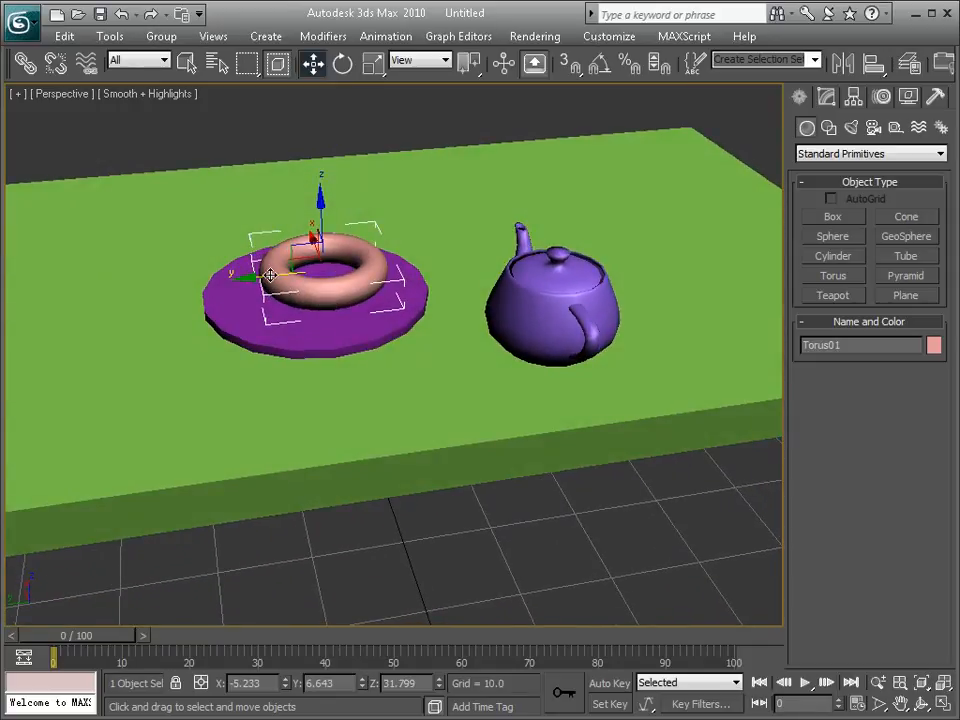
mouse_move(273, 275)
left_mouse_down("shift")
mouse_move(208, 274)
mouse_move(208, 283)
left_mouse_up("shift")
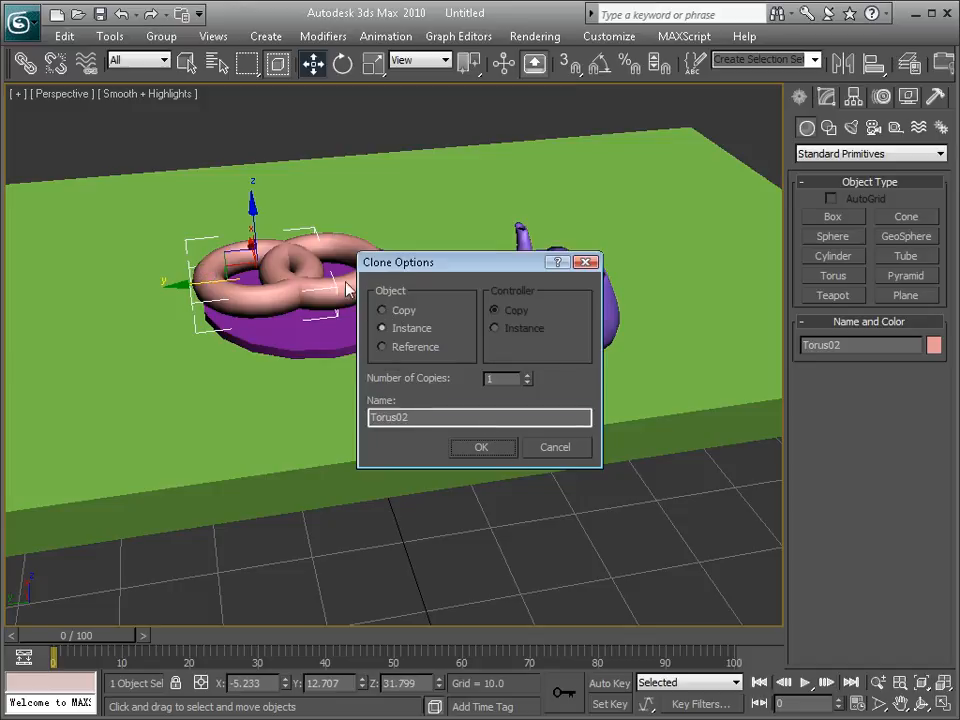
left_click(384, 311)
left_click(488, 450)
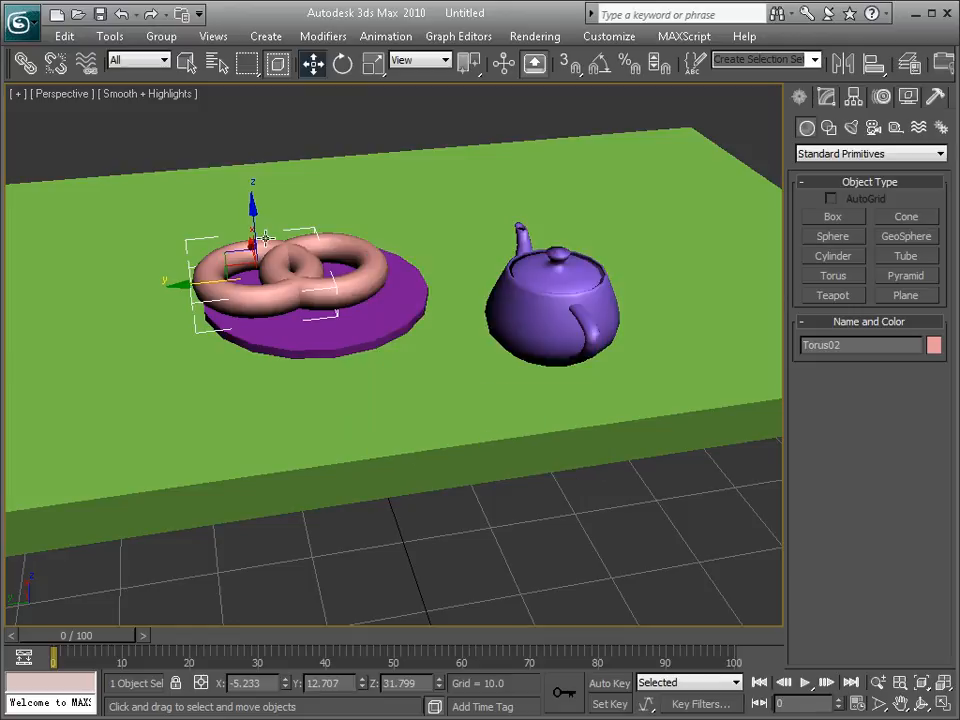
Step: Tilt the copied torus and raise it slightly so it leans on the original torus
key("e")
left_click_drag(223, 219, 189, 250)
key("w")
mouse_move(252, 218)
left_mouse_down()
mouse_move(253, 172)
mouse_move(254, 201)
left_mouse_up()
mouse_move(257, 336)
middle_mouse_down("alt")
mouse_move(349, 315)
mouse_move(587, 300)
mouse_move(224, 352)
mouse_move(255, 354)
middle_mouse_up("alt")
Step: Enlarge the plate cylinder's radius to about 10.94
left_click(373, 368)
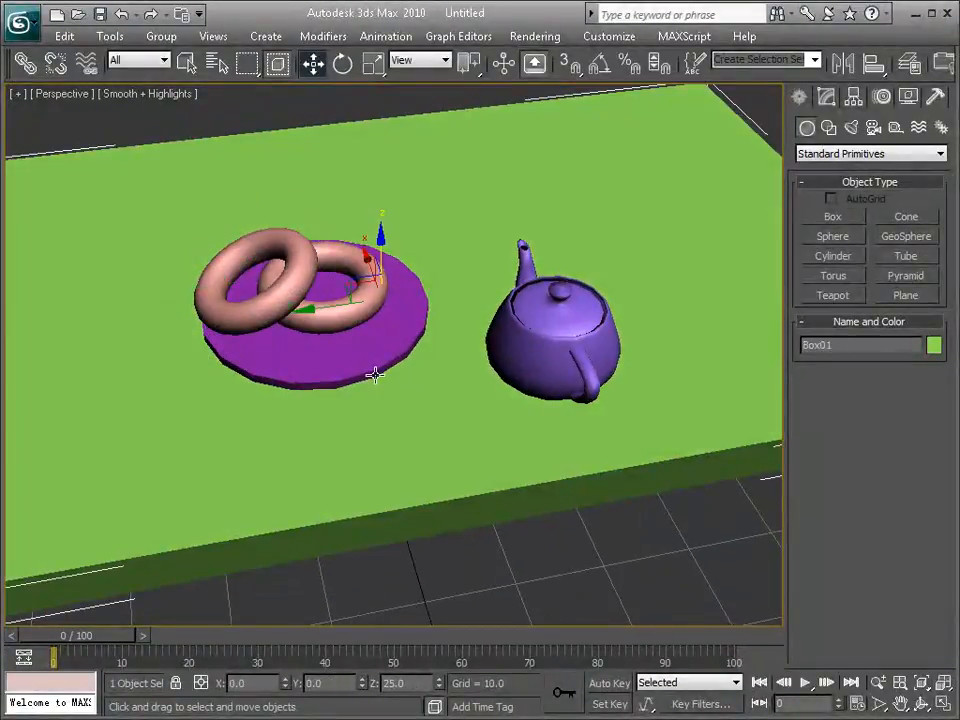
left_click(825, 96)
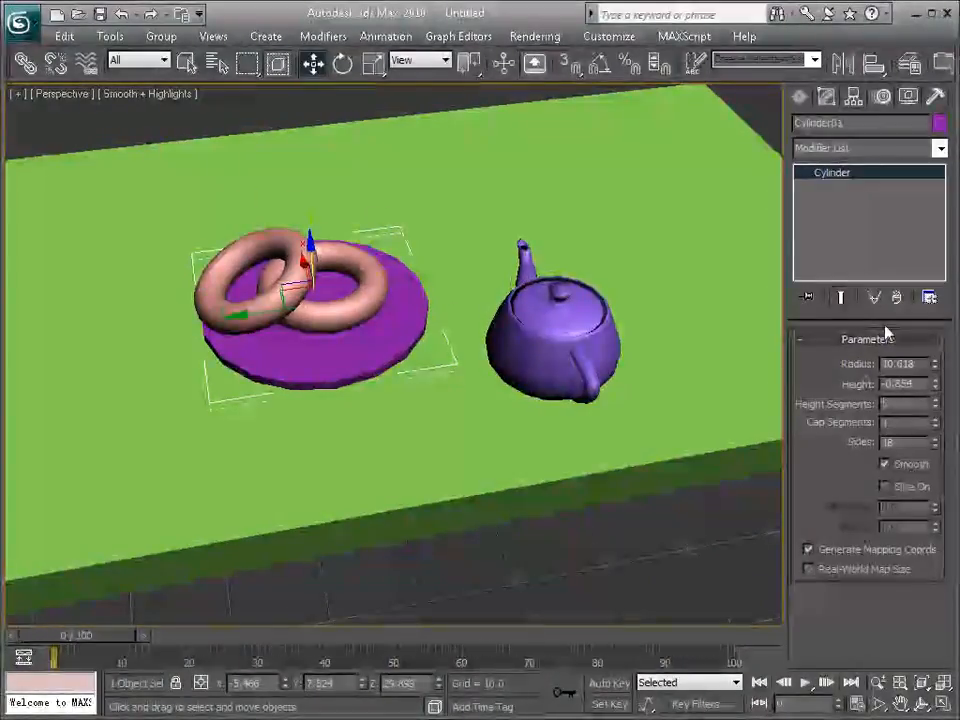
mouse_move(934, 368)
left_mouse_down()
mouse_move(941, 339)
mouse_move(939, 357)
left_mouse_up()
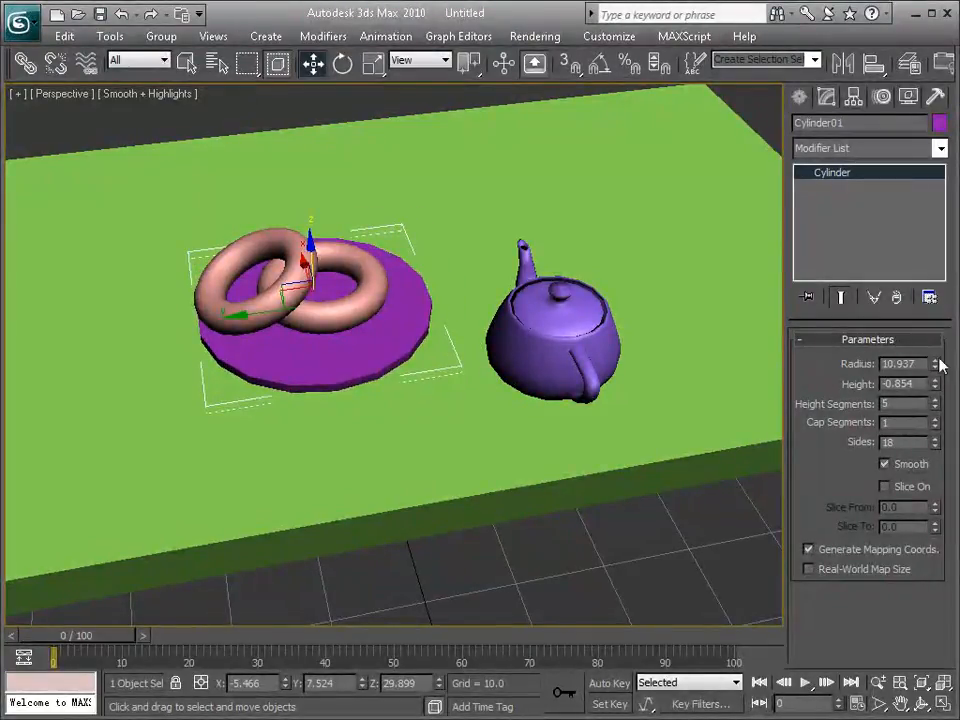
Step: Set the teapot's radius to about 8.74
left_click(607, 350)
left_click_drag(922, 372, 923, 348)
middle_click_drag(528, 405, 339, 360, "alt")
scroll(443, 376, "down", 5)
Step: Rotate the teapot about its vertical axis and move it along X to about 3.17, farther across the tabletop
key("e")
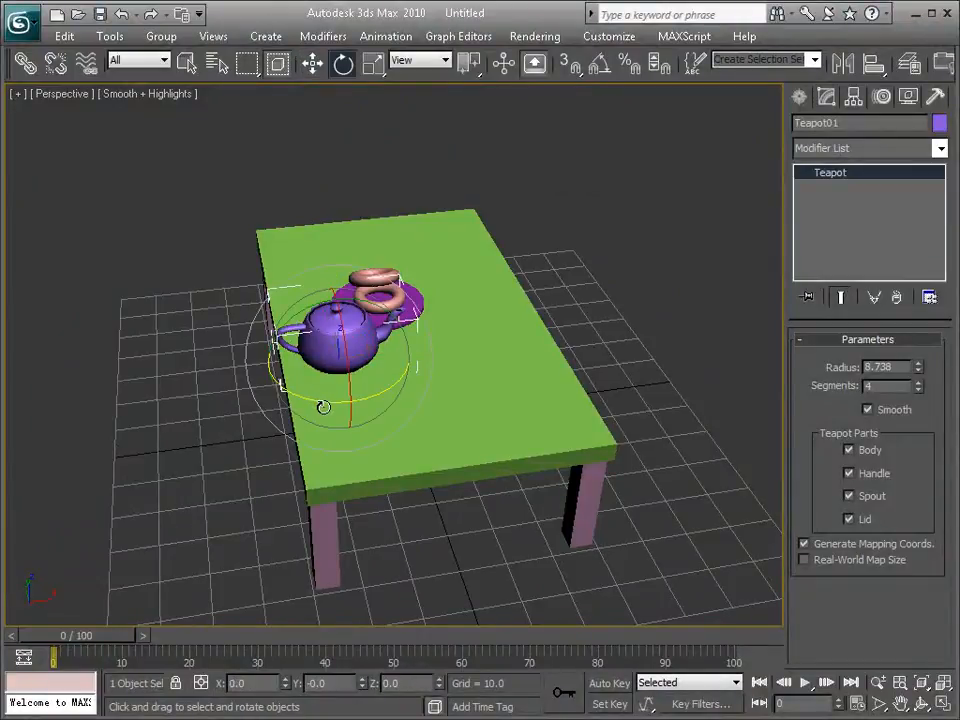
left_click_drag(328, 403, 386, 398)
key("w")
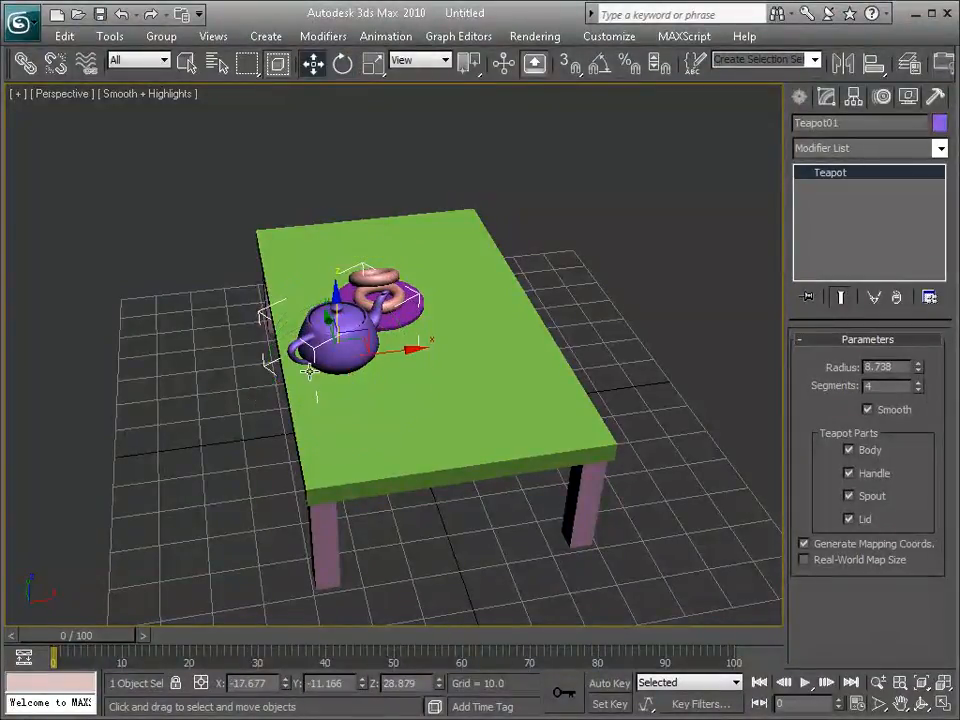
left_click_drag(396, 353, 485, 347)
middle_click_drag(485, 347, 572, 425, "alt")
scroll(560, 420, "up", 5)
middle_click_drag(463, 392, 476, 317, "alt")
scroll(450, 390, "down", 8)
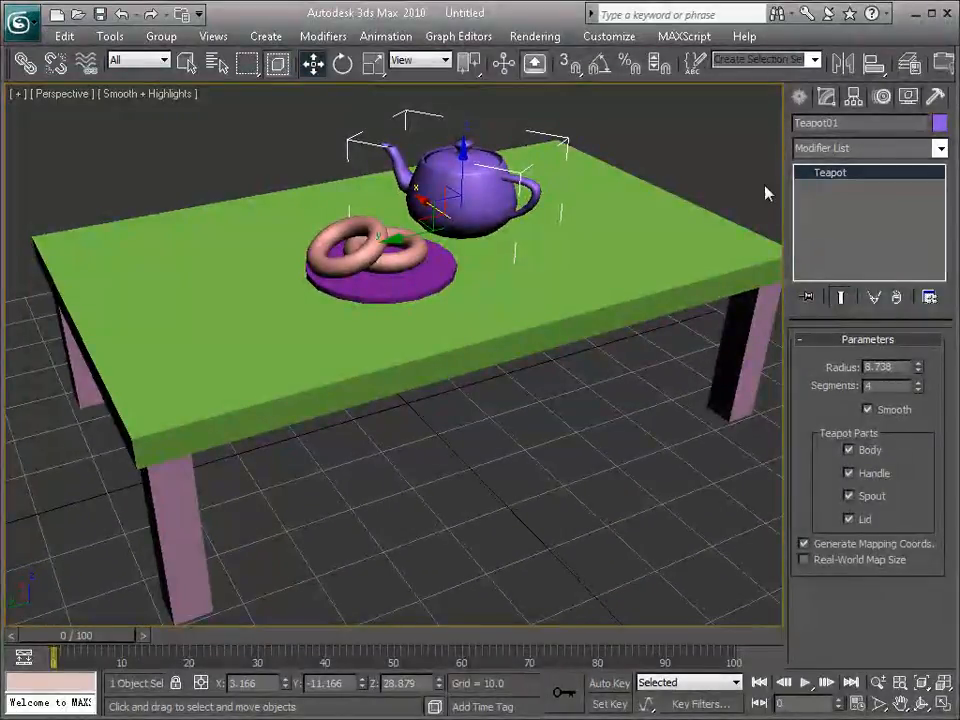
Step: Create a cylinder beside the teapot in the Perspective viewport, with radius about 8.33 and height about 13.8
left_click(799, 97)
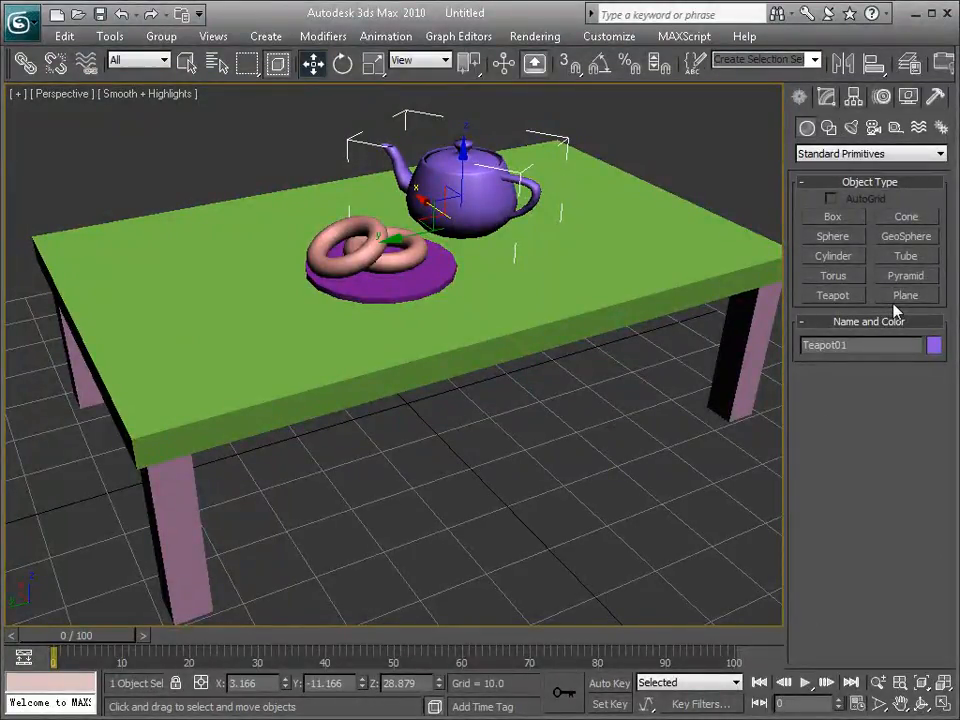
left_click(843, 258)
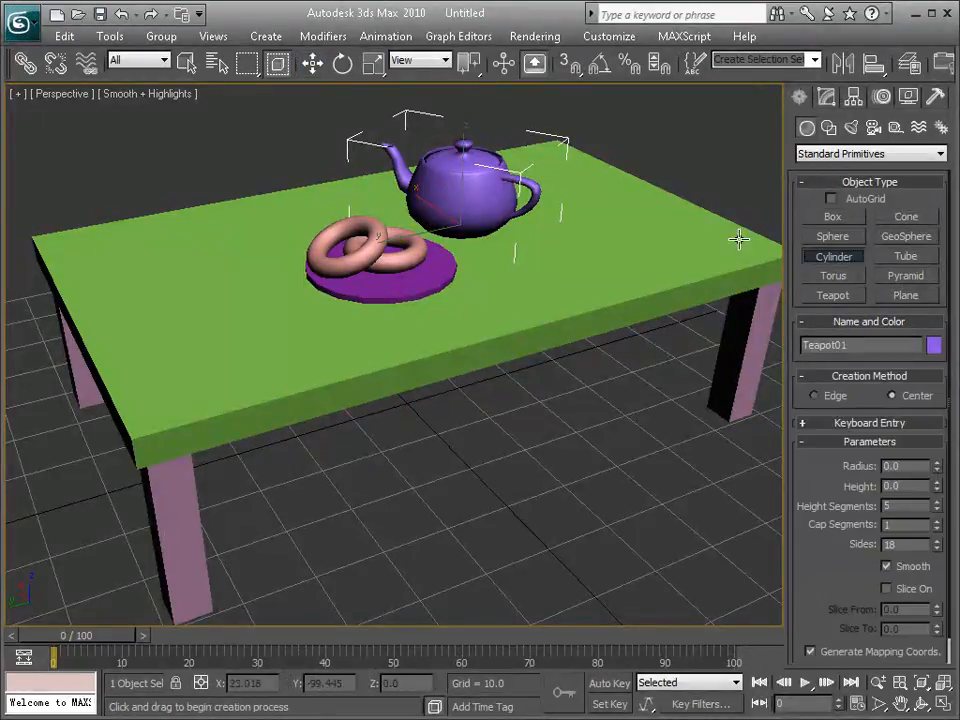
left_click_drag(568, 230, 601, 231)
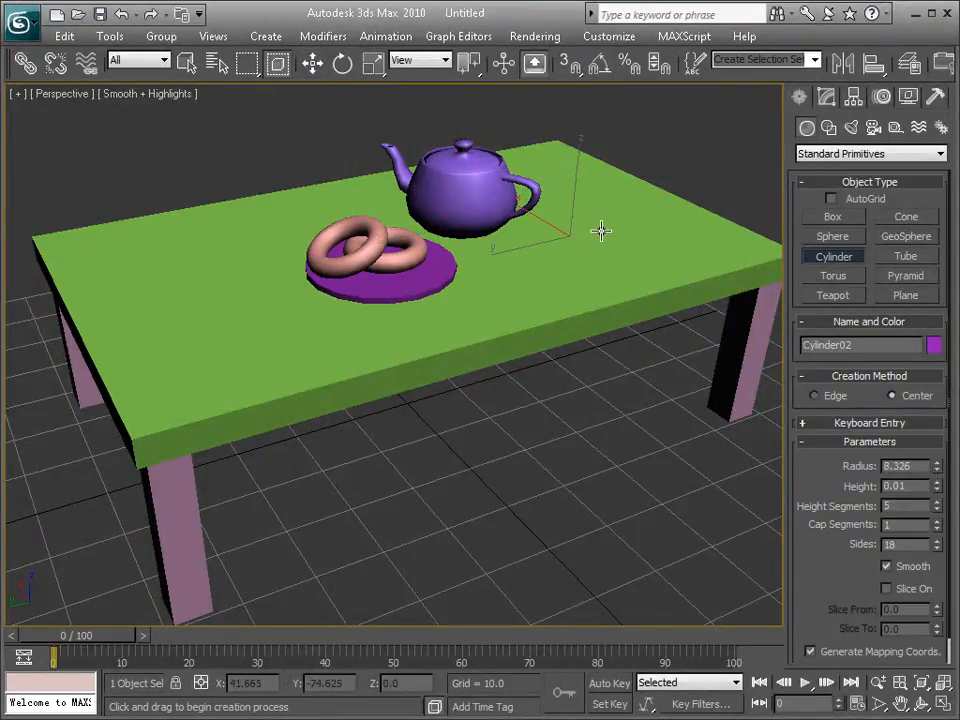
left_click(588, 172)
Step: Position the new cylinder on the tabletop near the teapot and plate, at about X -17.4, Y -13.8, Z 29.2
middle_click_drag(608, 273, 592, 228, "alt")
key("w")
left_click_drag(618, 369, 498, 482)
middle_click_drag(566, 530, 712, 588, "alt")
left_click_drag(457, 327, 488, 146)
left_click_drag(427, 207, 532, 290)
middle_click_drag(537, 296, 454, 304, "alt")
left_click_drag(522, 285, 474, 291)
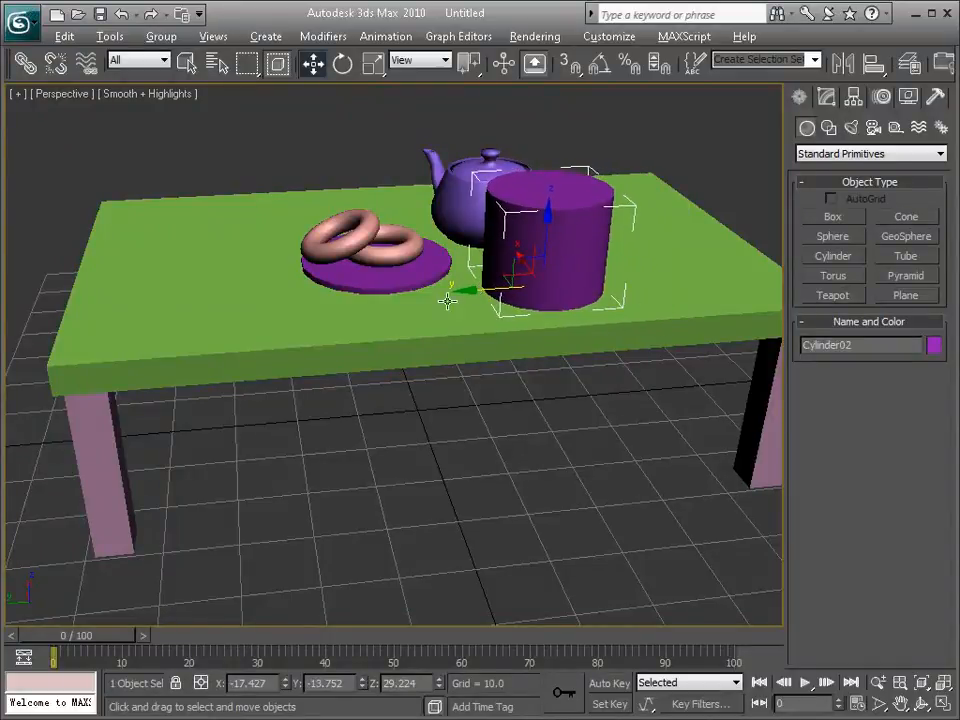
Step: Shrink the new cylinder to cup size with radius 3.33 and height 8.829, and move it to Y about -5.5 beside the plate
middle_click_drag(620, 373, 456, 356, "alt")
left_click(826, 96)
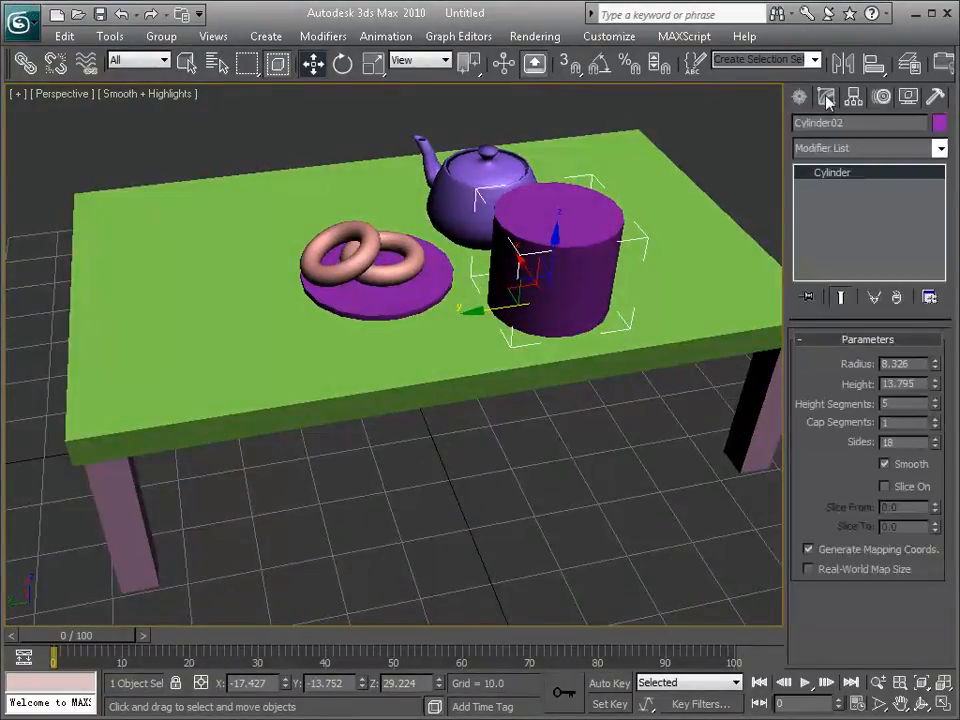
left_click_drag(936, 364, 937, 406)
left_click_drag(513, 306, 455, 318)
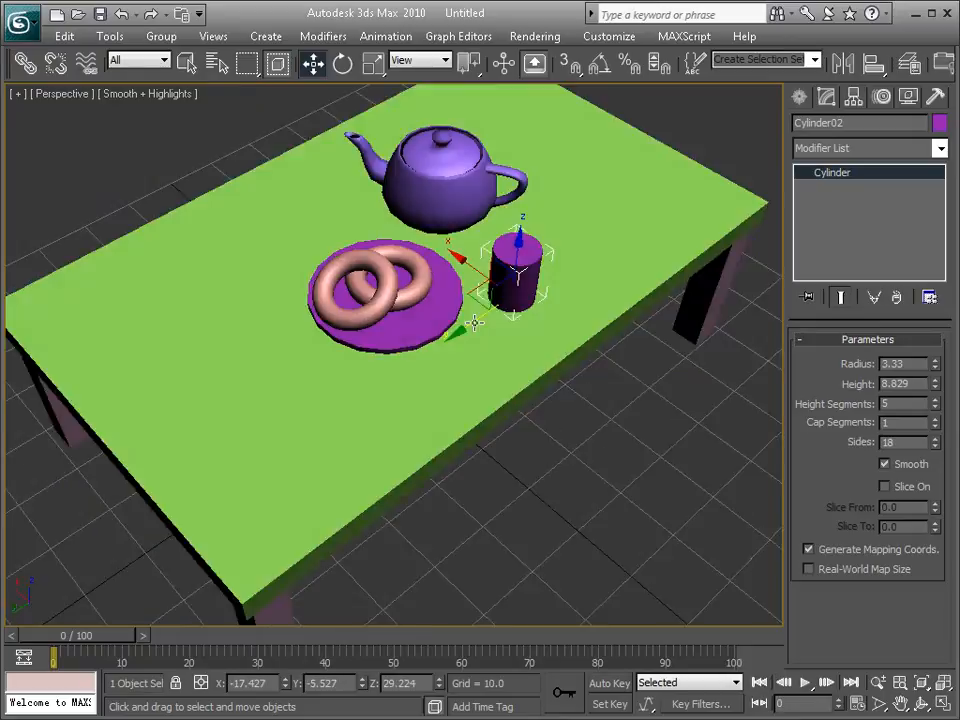
Step: Change the cup cylinder's object color to light blue from the 3ds Max palette
middle_click_drag(475, 322, 594, 300, "alt")
mouse_move(438, 230)
middle_mouse_down("alt")
mouse_move(469, 231)
mouse_move(454, 281)
mouse_move(426, 315)
mouse_move(439, 325)
mouse_move(424, 328)
mouse_move(450, 224)
middle_mouse_up("alt")
scroll(454, 281, "up", 3)
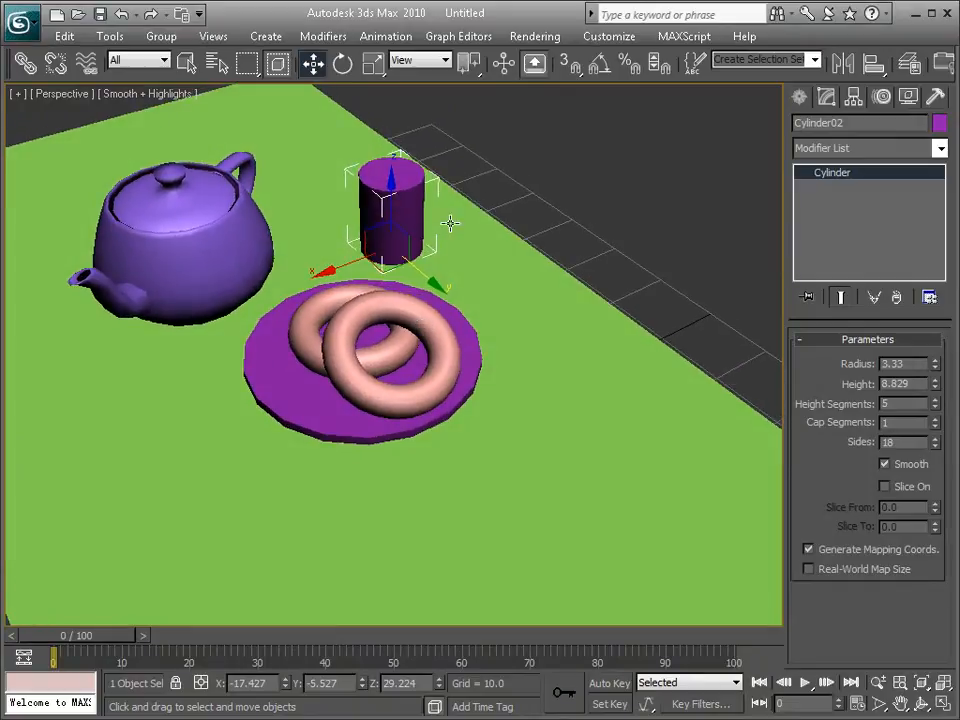
left_click(940, 126)
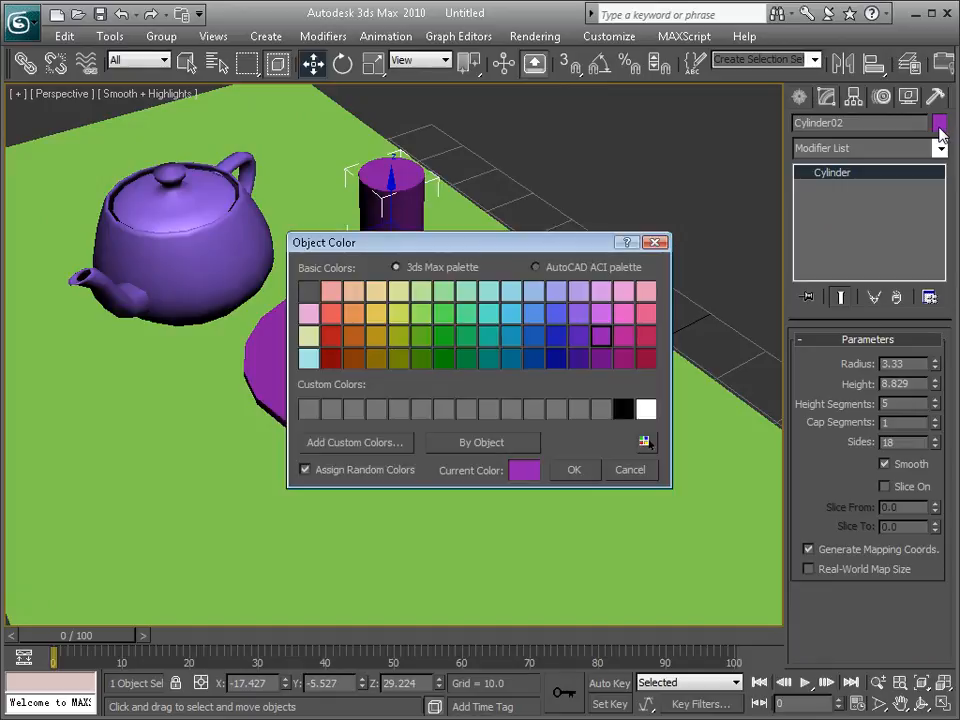
left_click(517, 296)
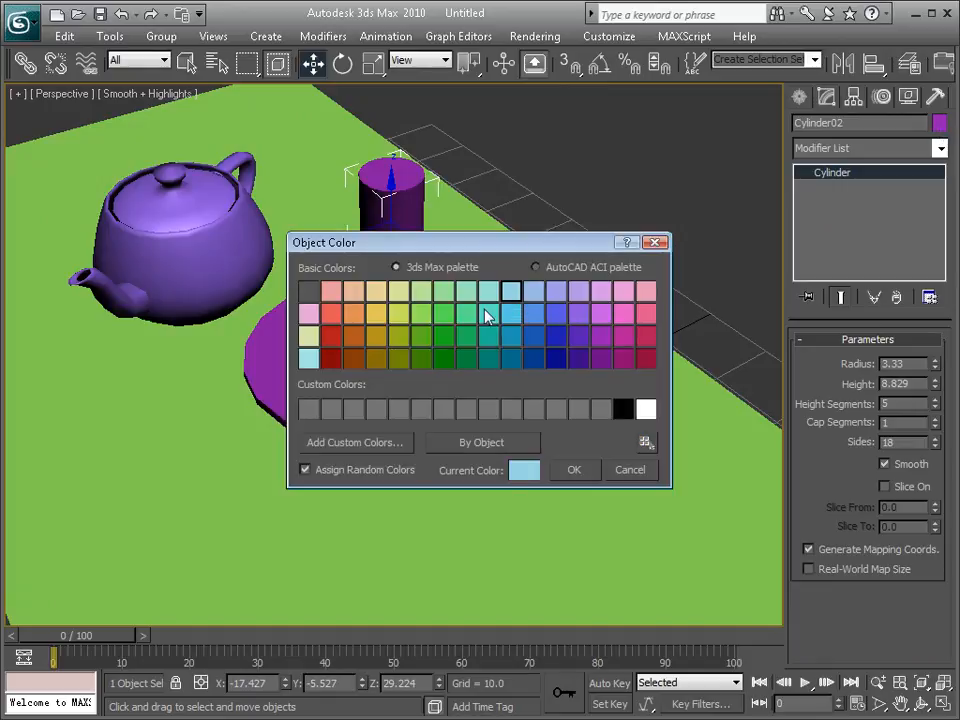
left_click(575, 471)
middle_click_drag(544, 424, 330, 392, "alt")
scroll(330, 392, "down", 10)
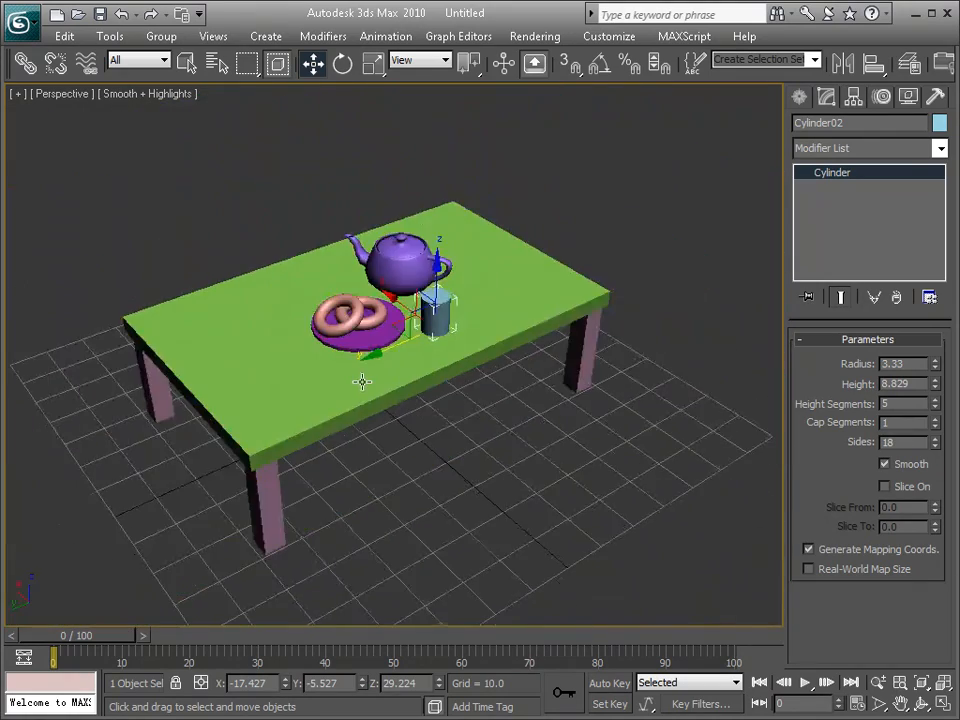
scroll(363, 362, "up", 5)
scroll(354, 364, "down", 1)
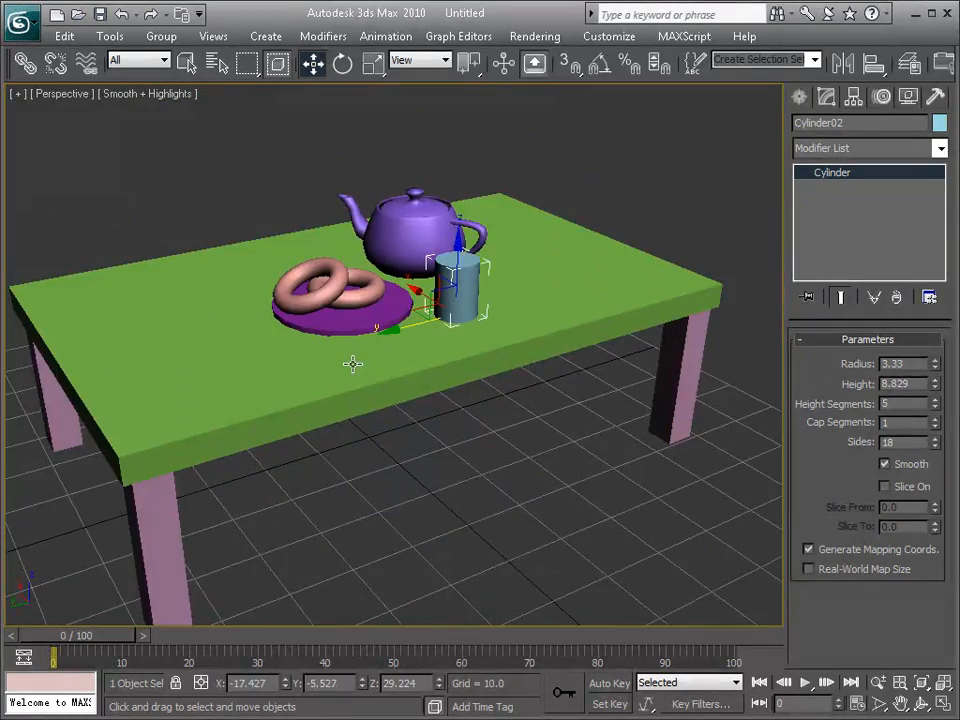
key("alt")
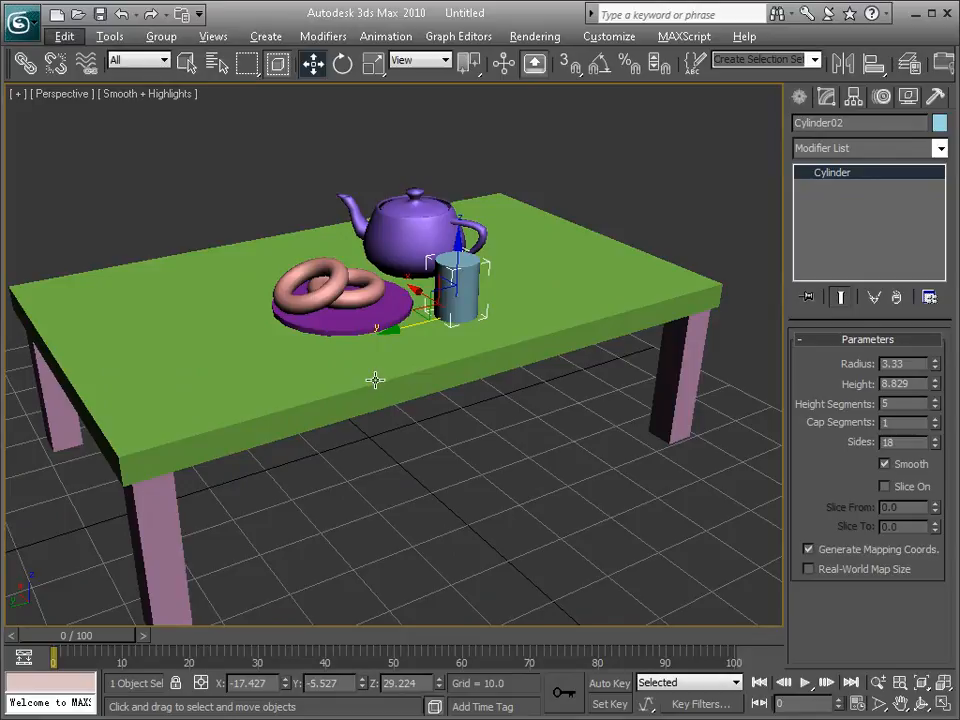